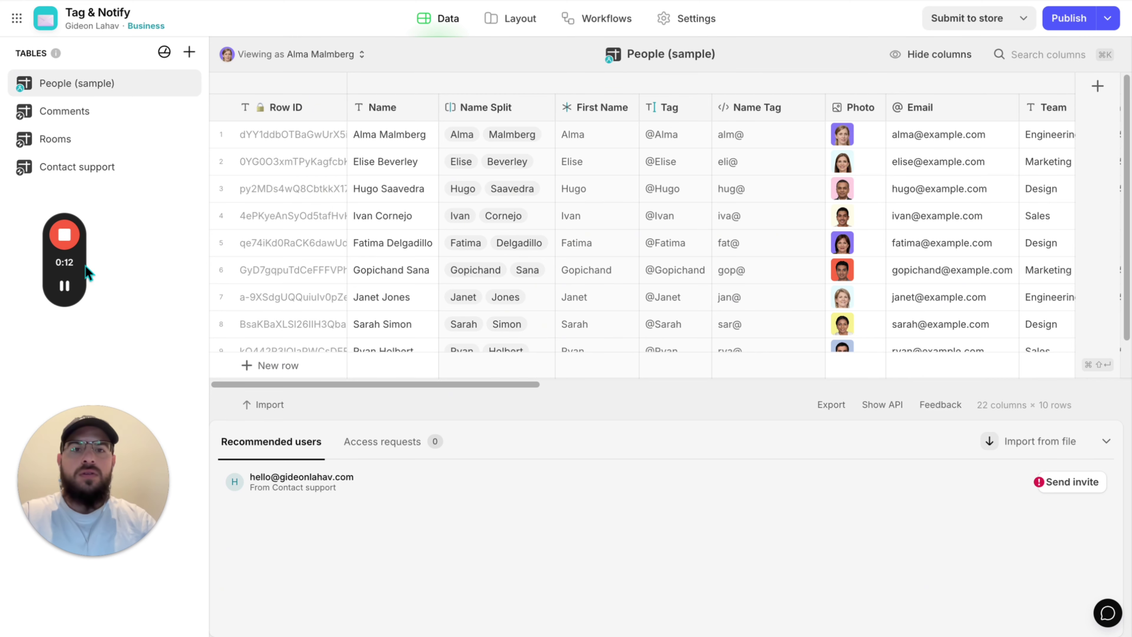
pyautogui.moveTo(70, 307)
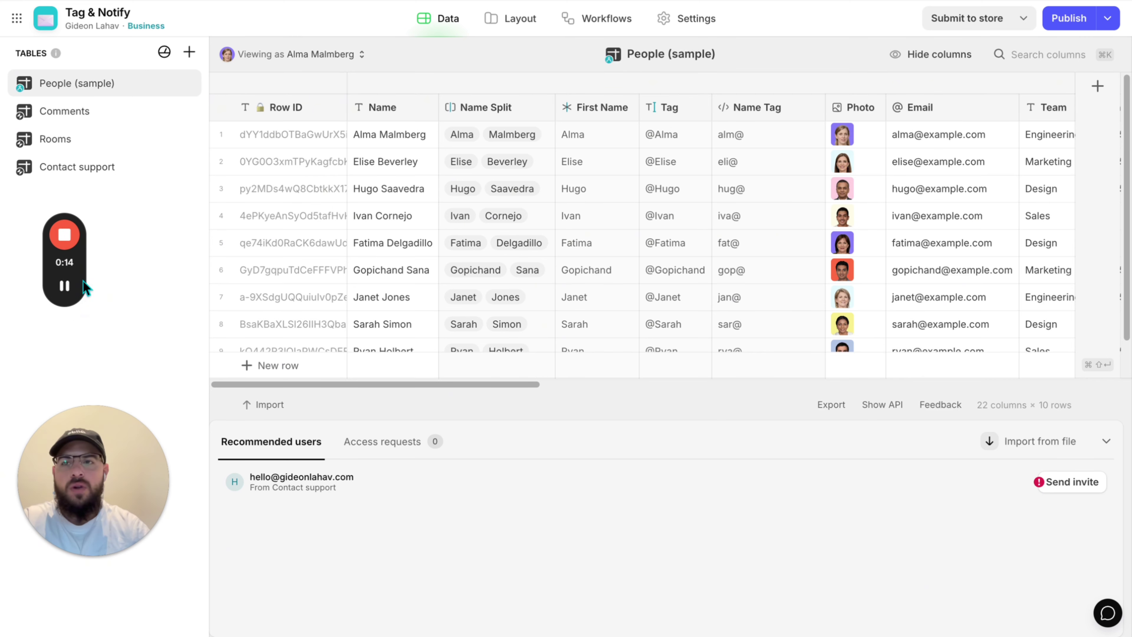
pyautogui.moveTo(84, 281); pyautogui.dragTo(63, 304)
pyautogui.click(120, 493)
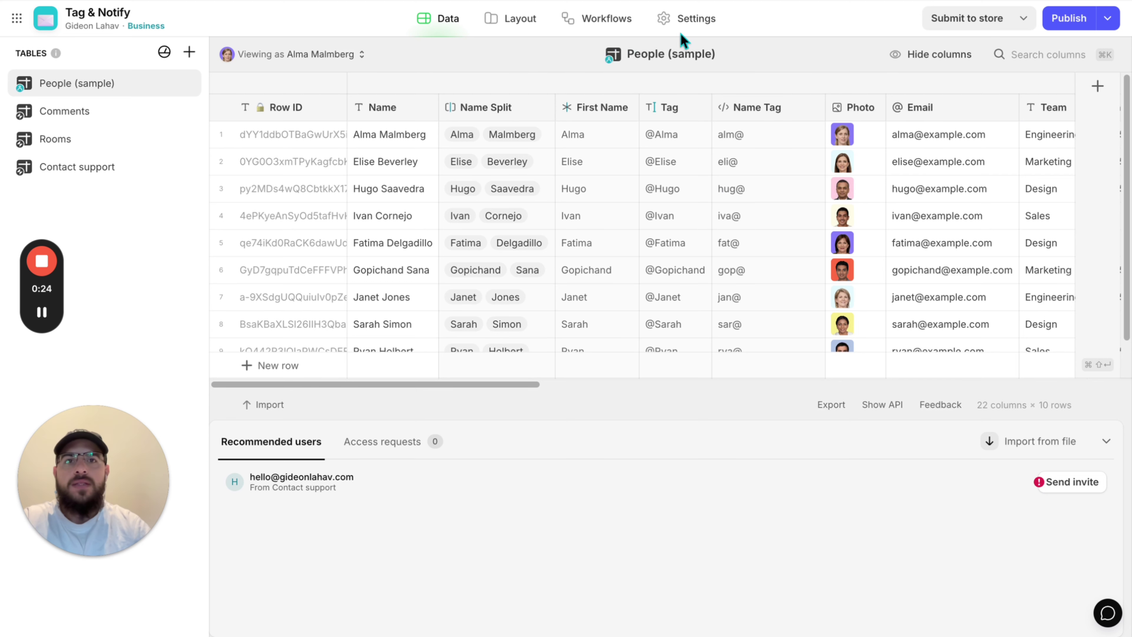
# - Open the app's access settings and review which tables can serve as the users table
pyautogui.click(689, 23)
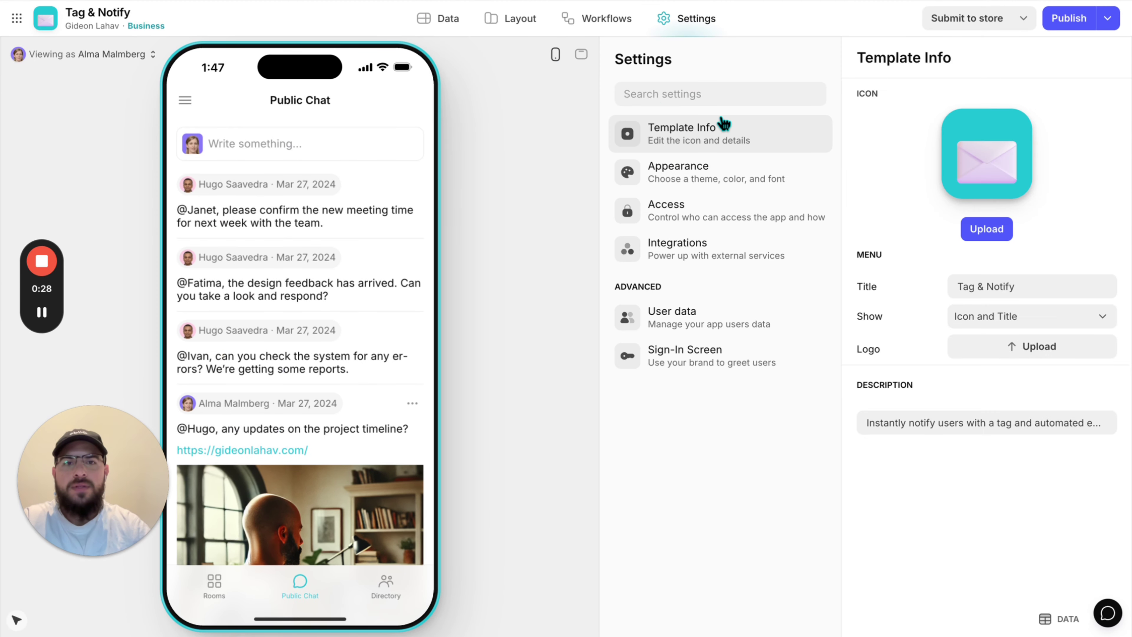
pyautogui.click(702, 223)
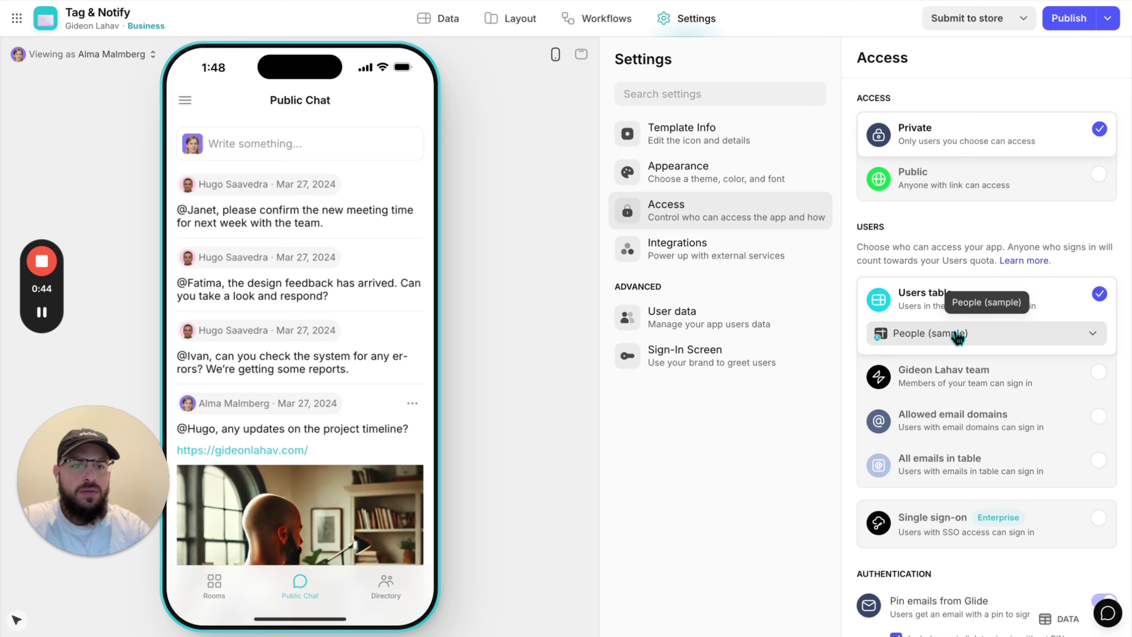
pyautogui.click(990, 344)
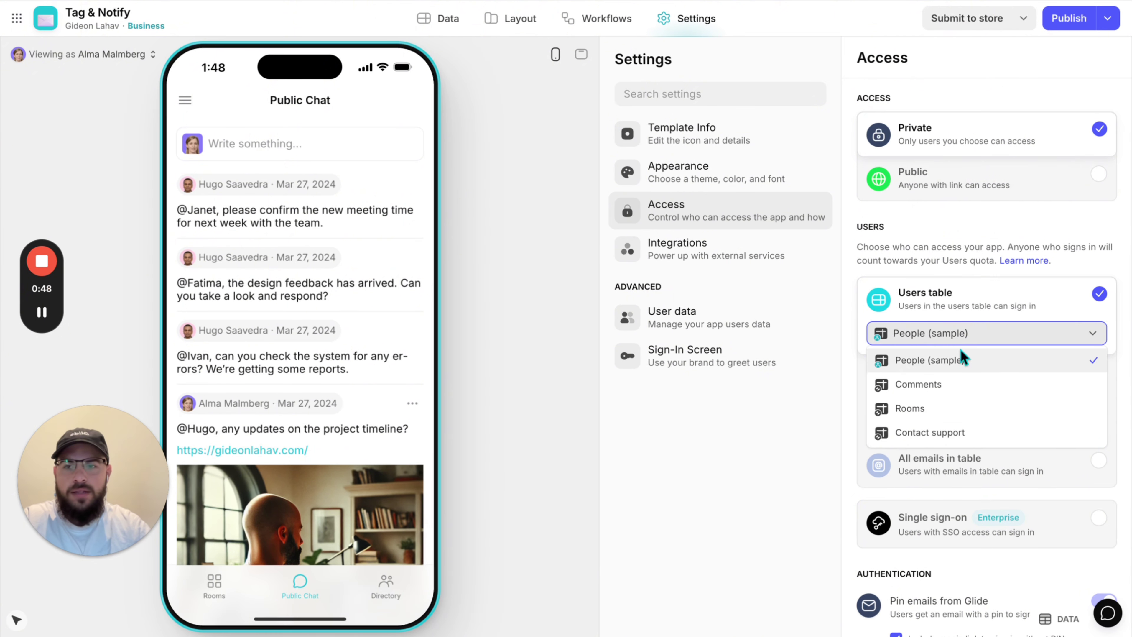
pyautogui.click(960, 333)
# - Try the All emails in table access option, view its table choices, and return to the Users table option
pyautogui.click(1098, 462)
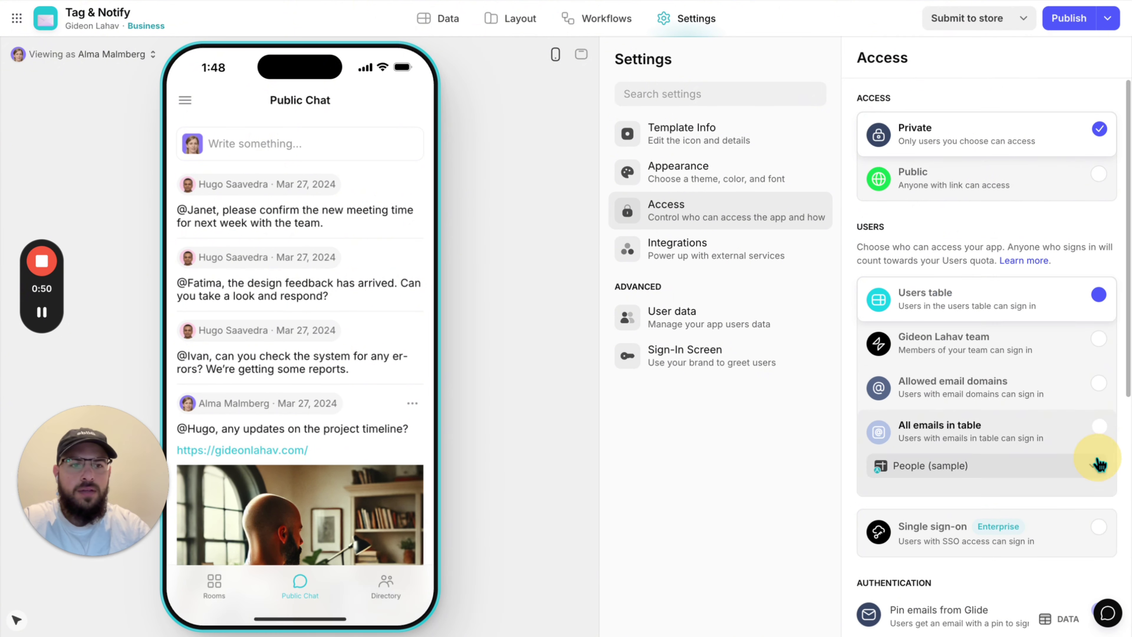
pyautogui.click(1055, 469)
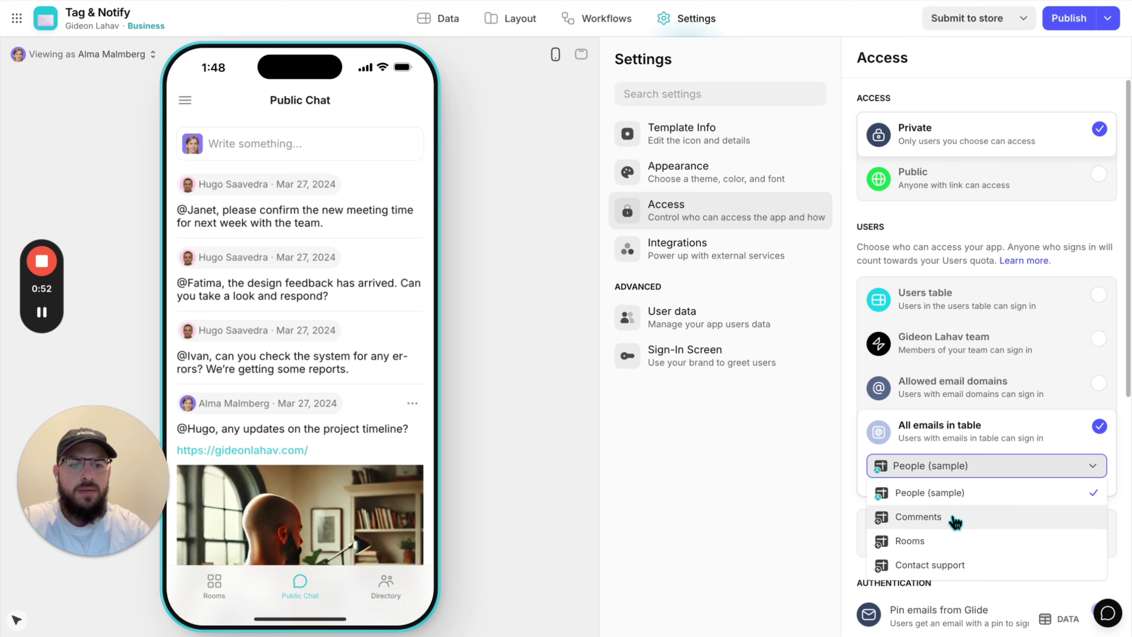
pyautogui.click(1100, 292)
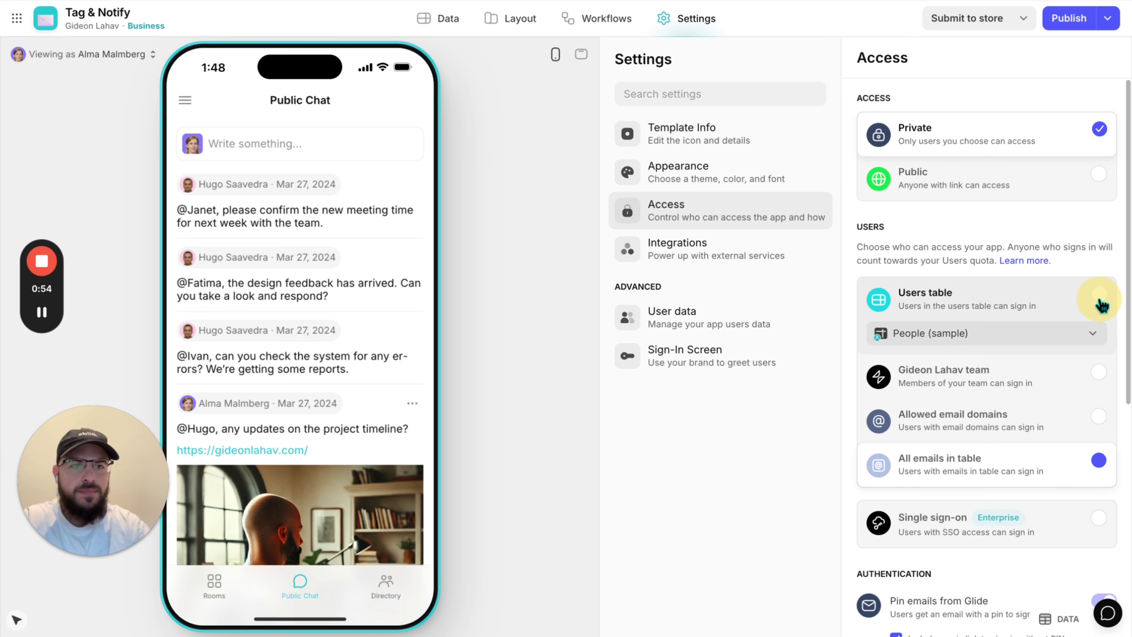
# - Try Public access, view its user profile options, and switch the app back to Private
pyautogui.click(1099, 175)
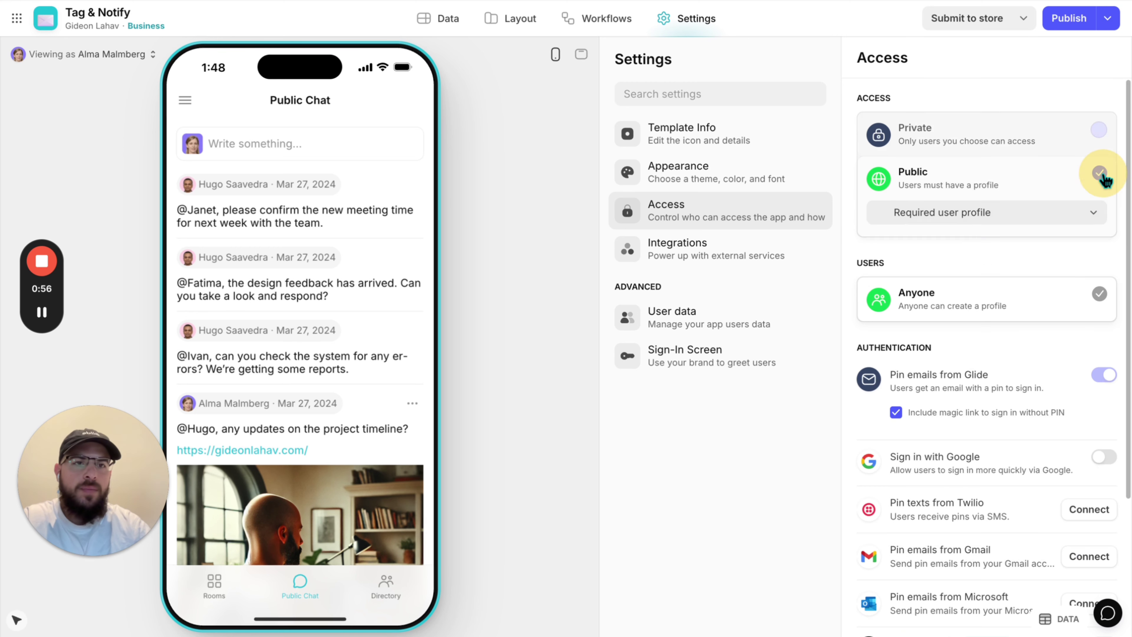
pyautogui.click(949, 213)
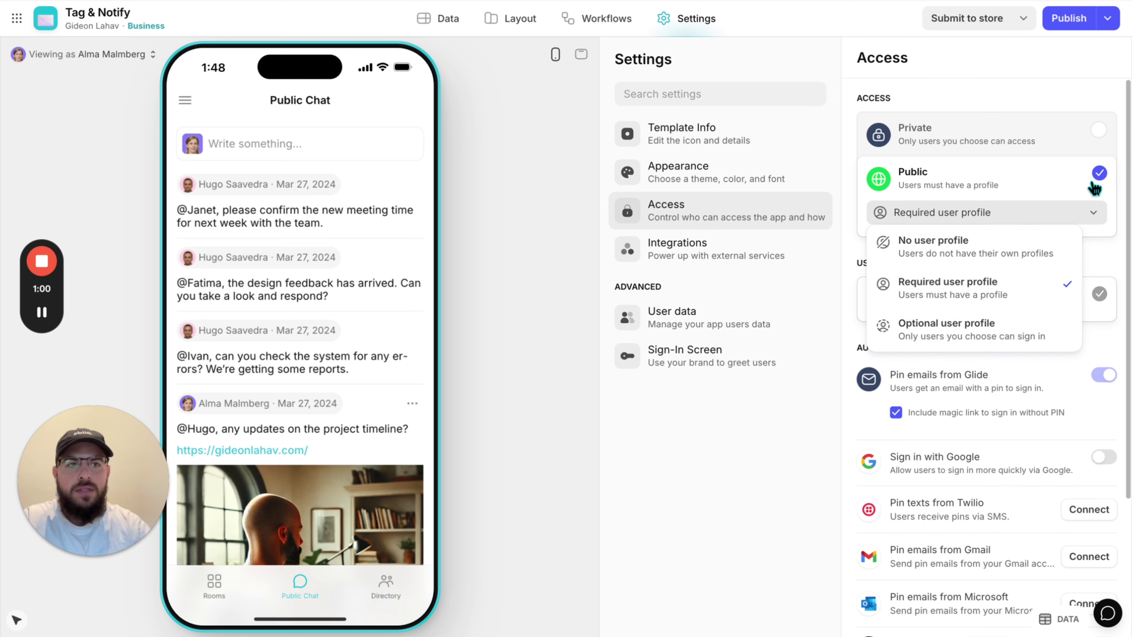
pyautogui.click(1097, 142)
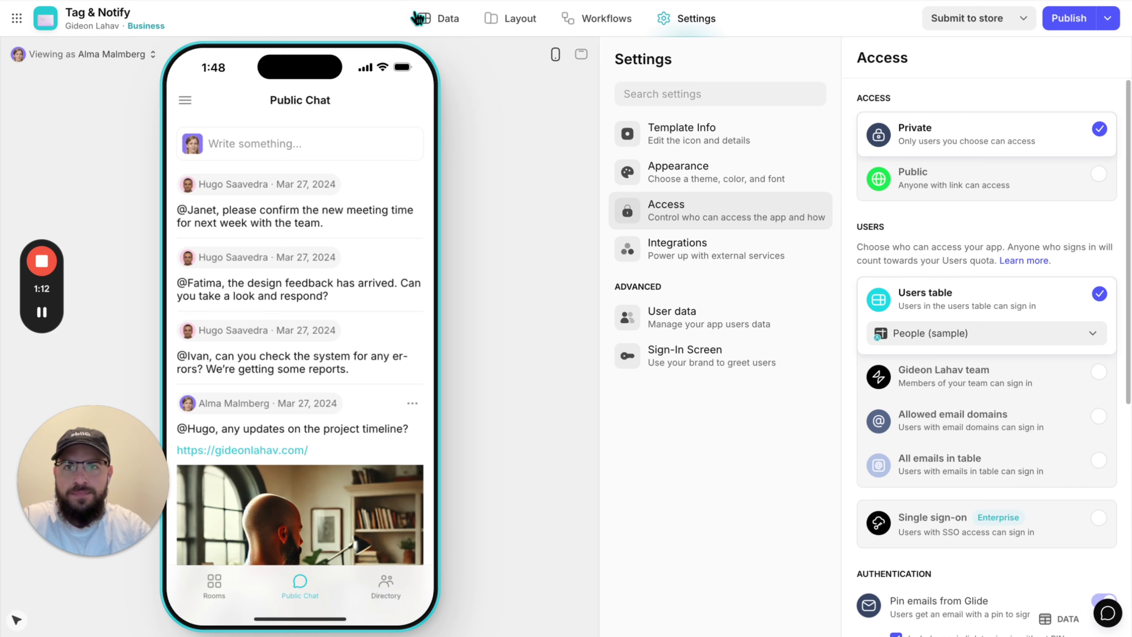
# - Examine the user emails in the People (sample) table and its remaining columns across to All Tags
pyautogui.click(441, 18)
pyautogui.click(112, 84)
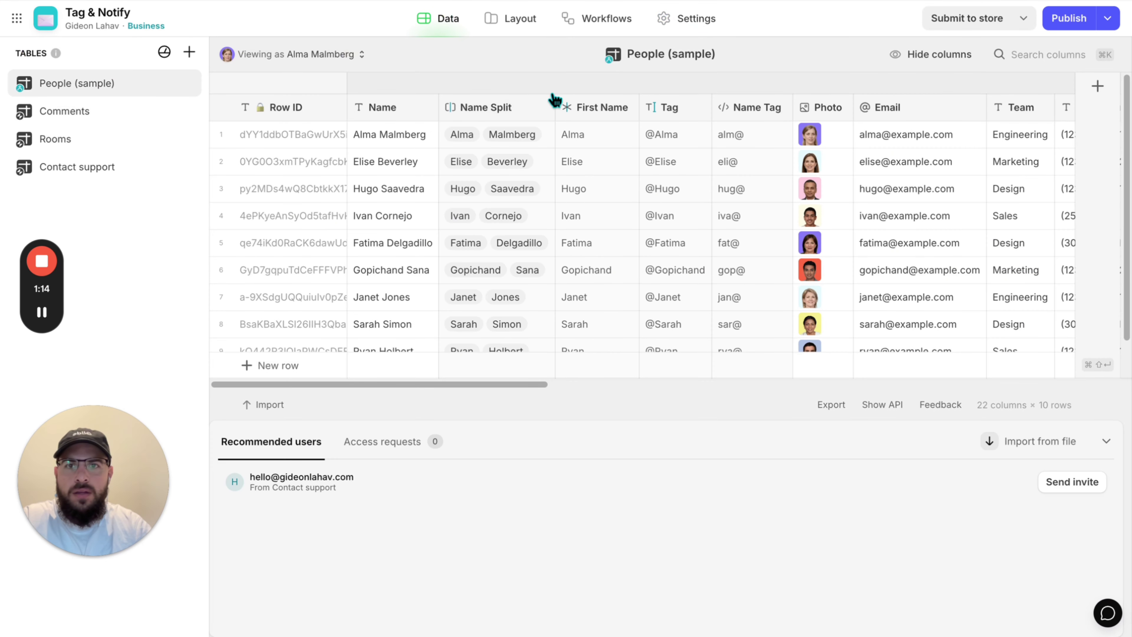
pyautogui.moveTo(877, 134); pyautogui.dragTo(888, 274)
pyautogui.scroll(2, 887, 273)
pyautogui.scroll(-2, 887, 267)
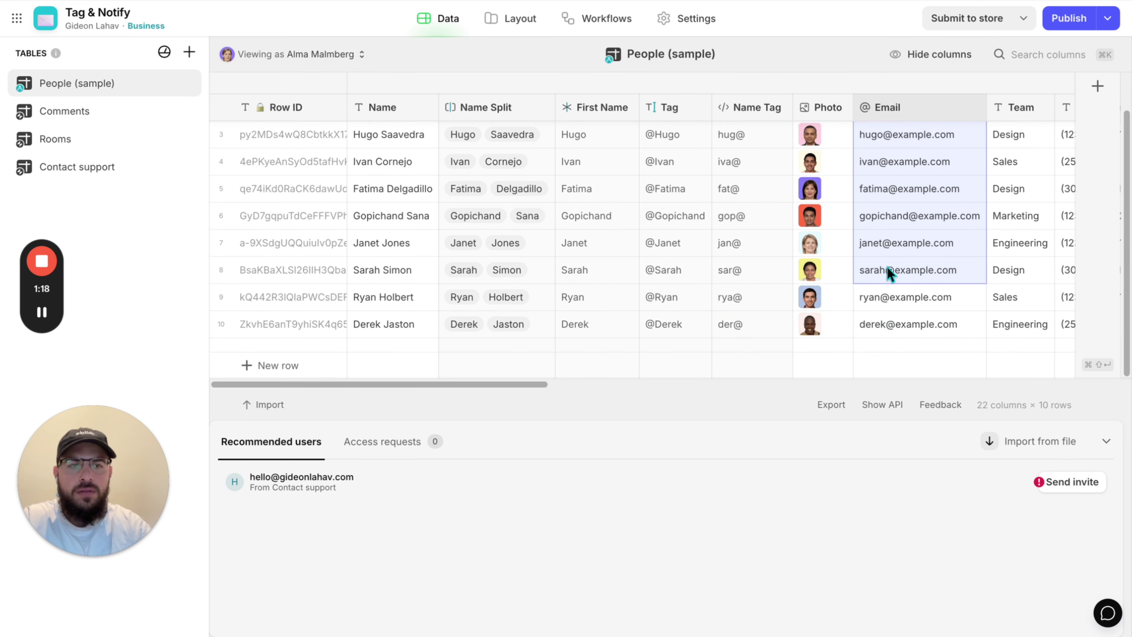
pyautogui.scroll(2, 887, 270)
pyautogui.click(454, 274)
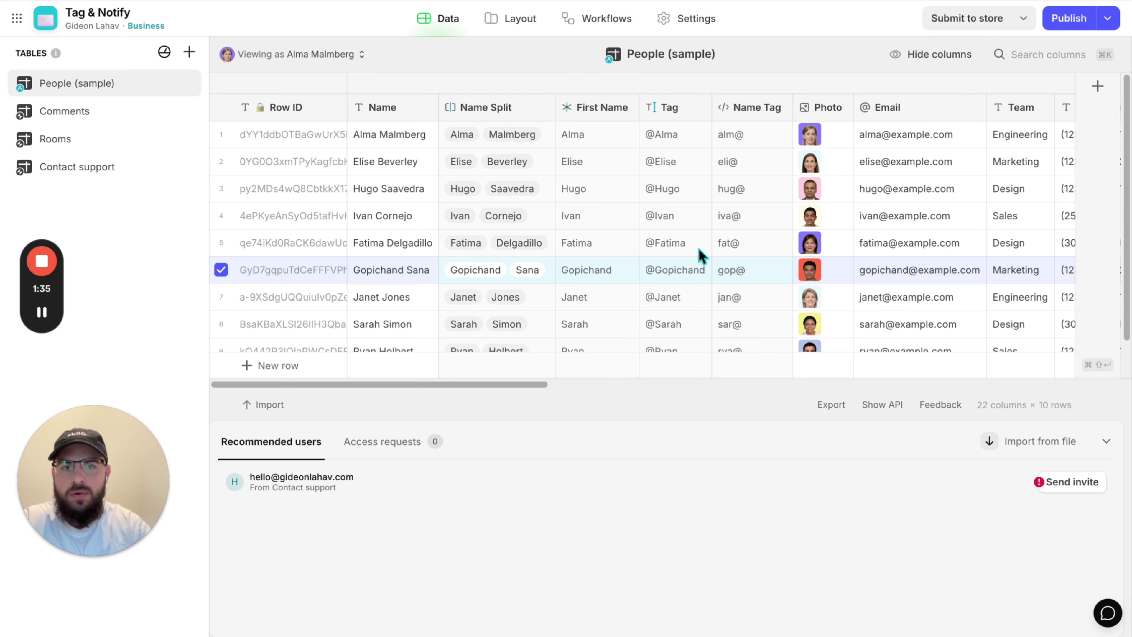
pyautogui.click(958, 280)
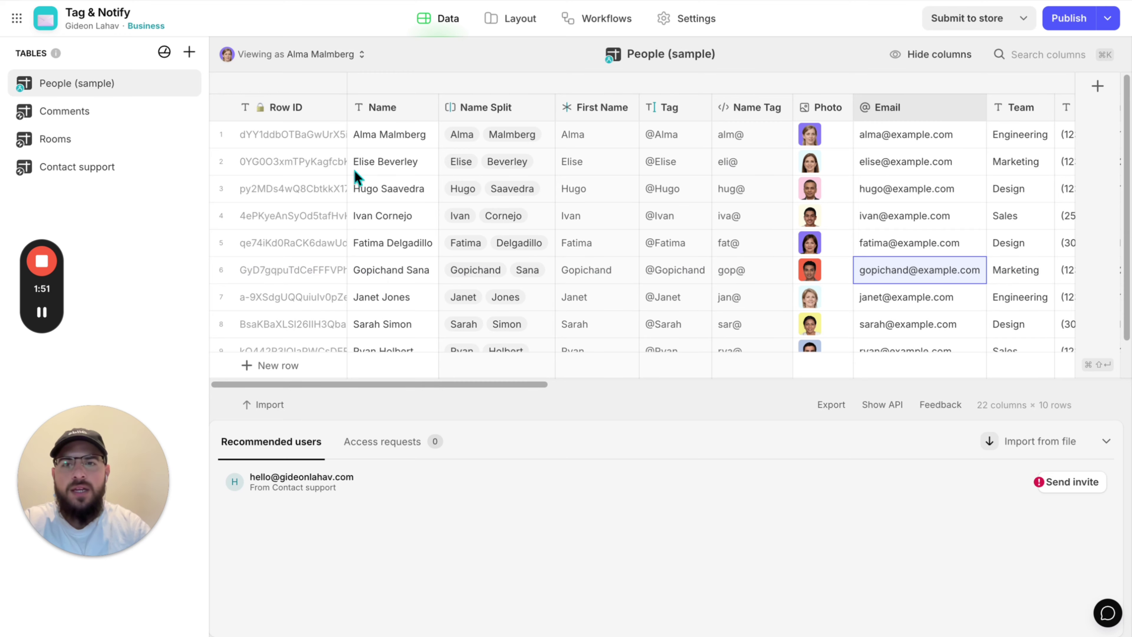
pyautogui.hscroll(15, 943, 202)
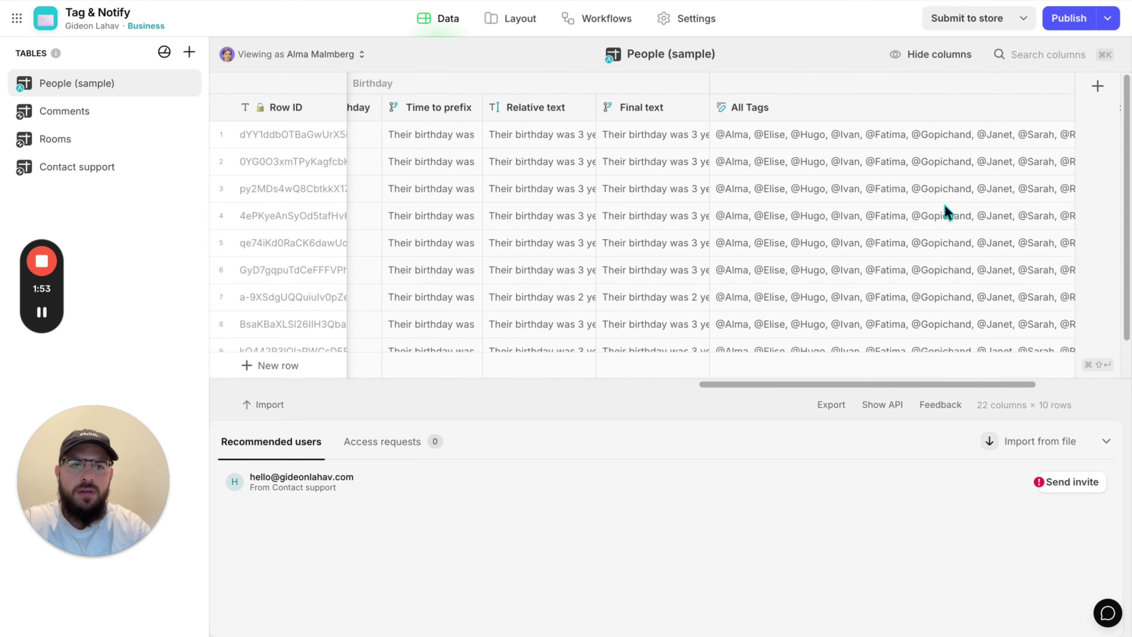
pyautogui.hscroll(-15, 944, 202)
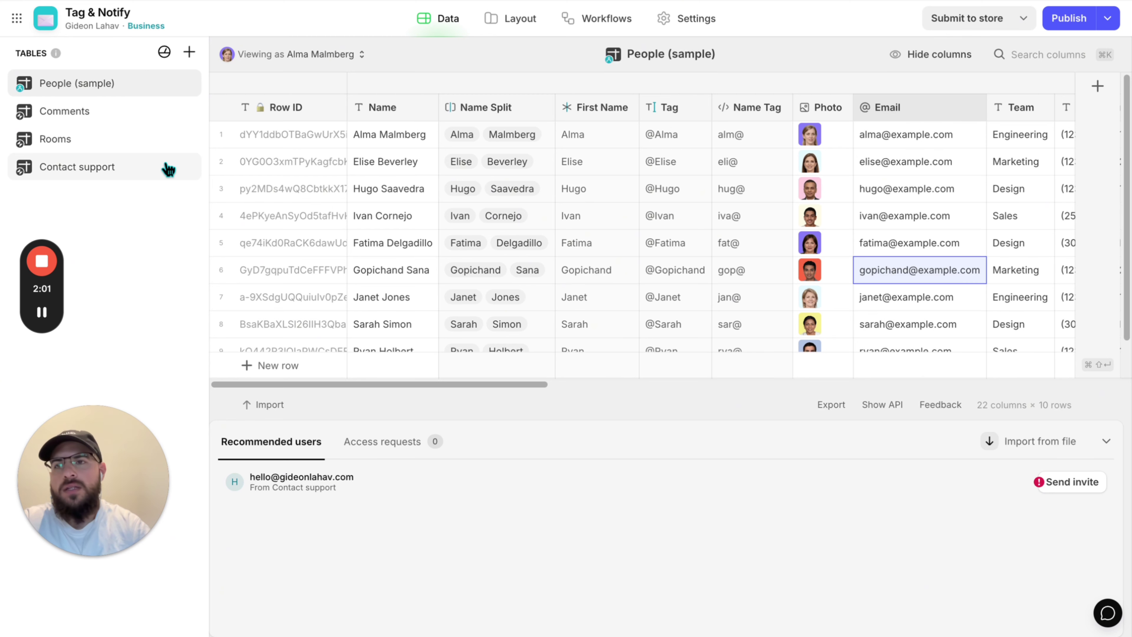
# - Create a new data table named White List
pyautogui.click(191, 53)
pyautogui.click(222, 82)
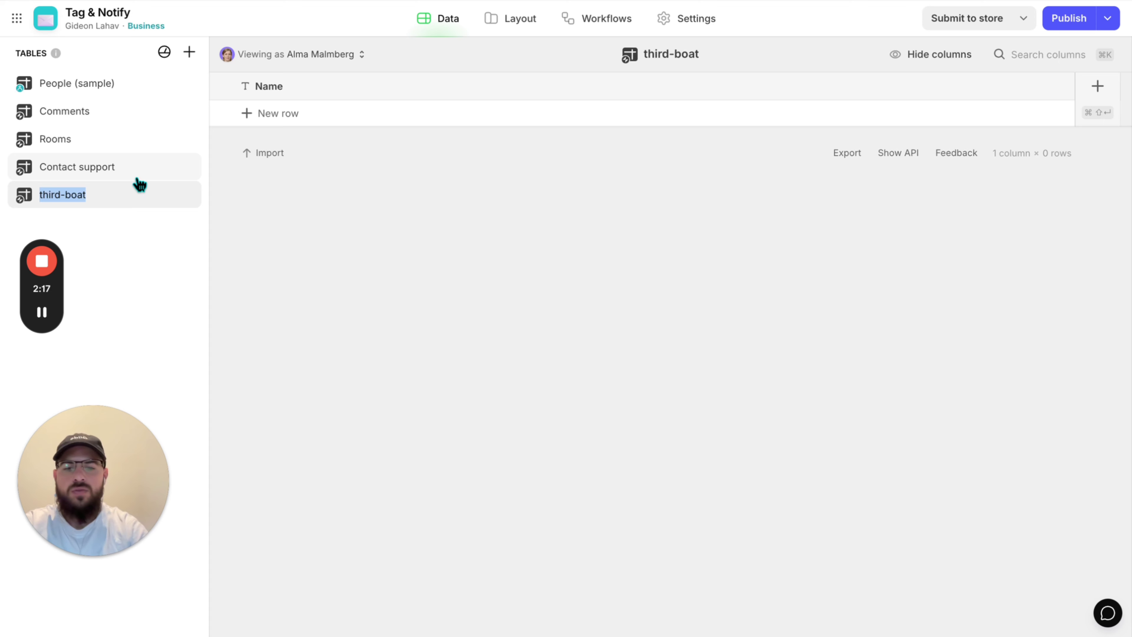
pyautogui.write('White List')
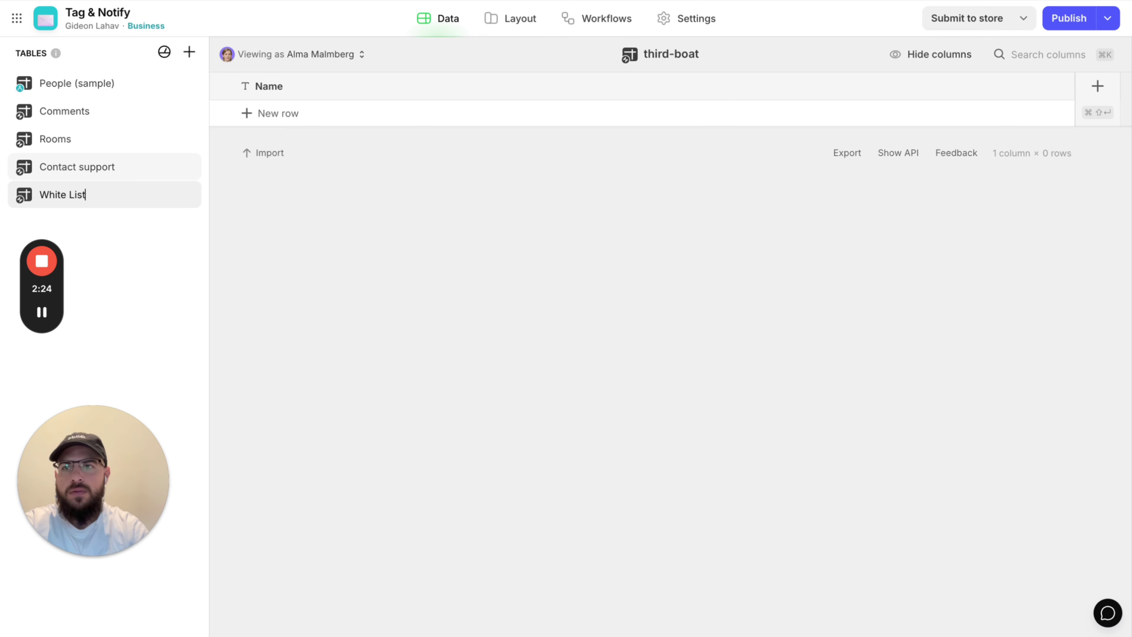
pyautogui.press('Return')
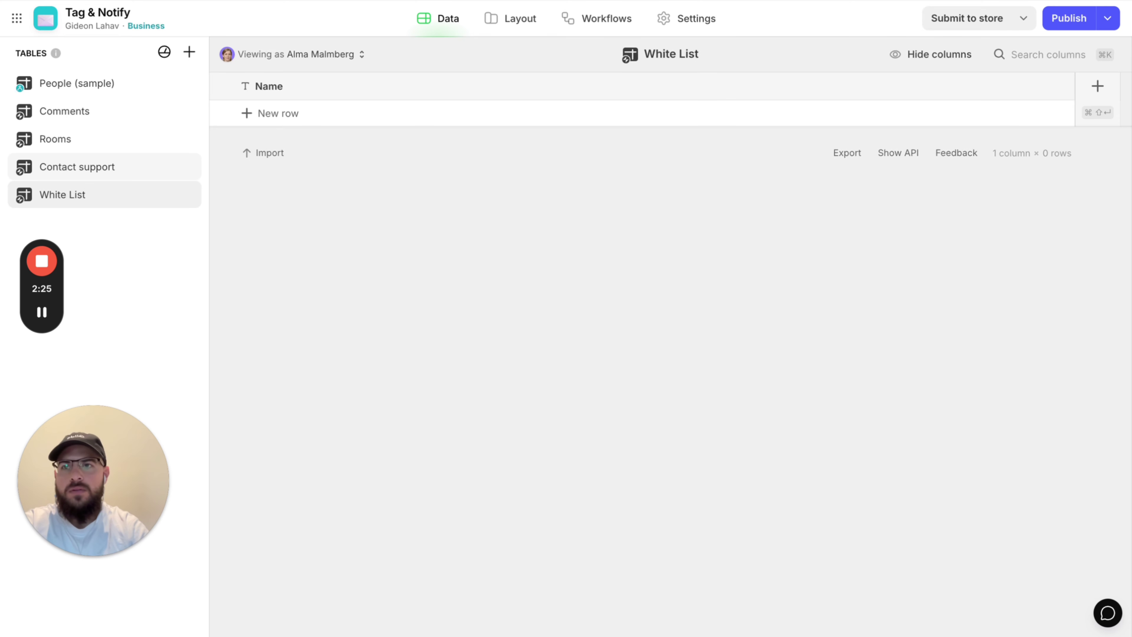
# - Rename the White List table's Name column to Email, set its type to Email, and add one blank row
pyautogui.click(327, 87)
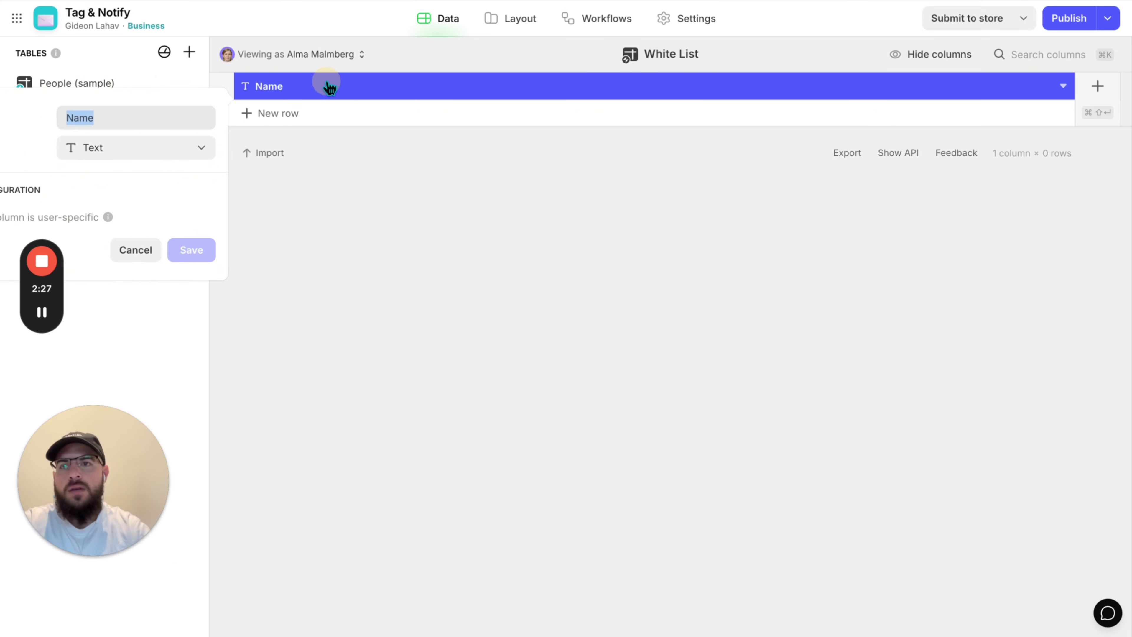
pyautogui.press('super+shift+Return')
pyautogui.write('Email')
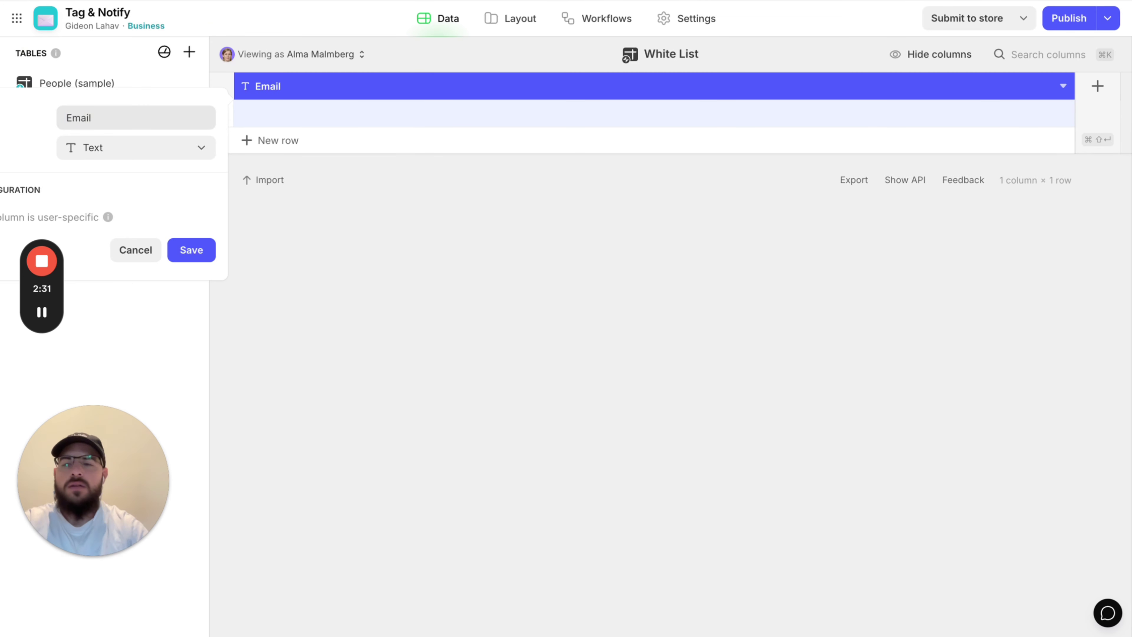
pyautogui.click(184, 147)
pyautogui.write('em')
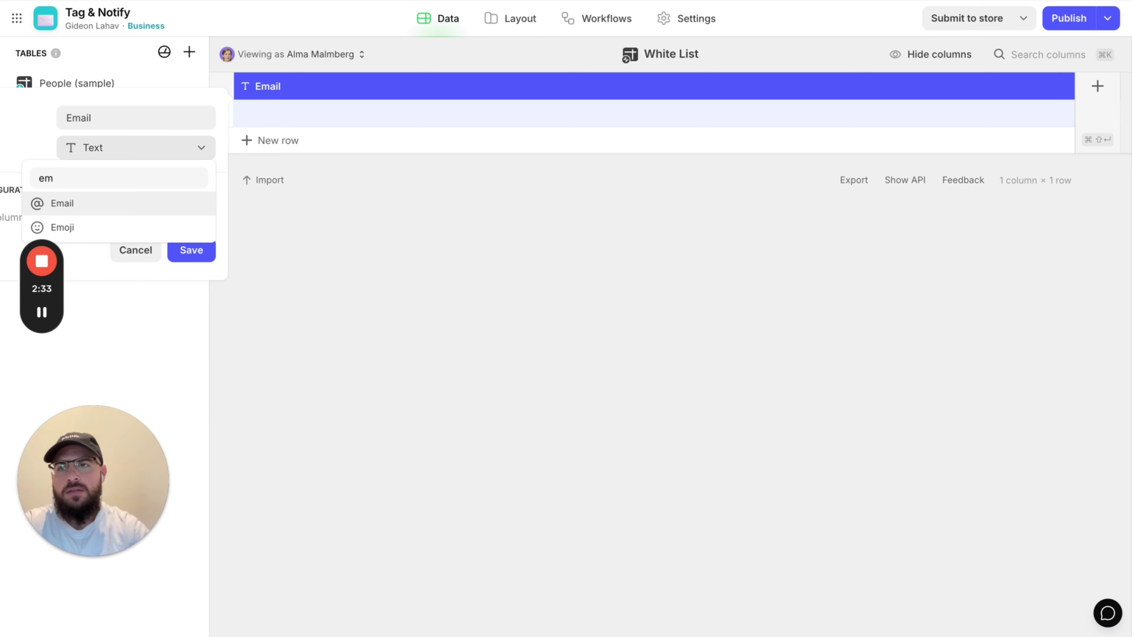
pyautogui.press('Return')
pyautogui.click(195, 242)
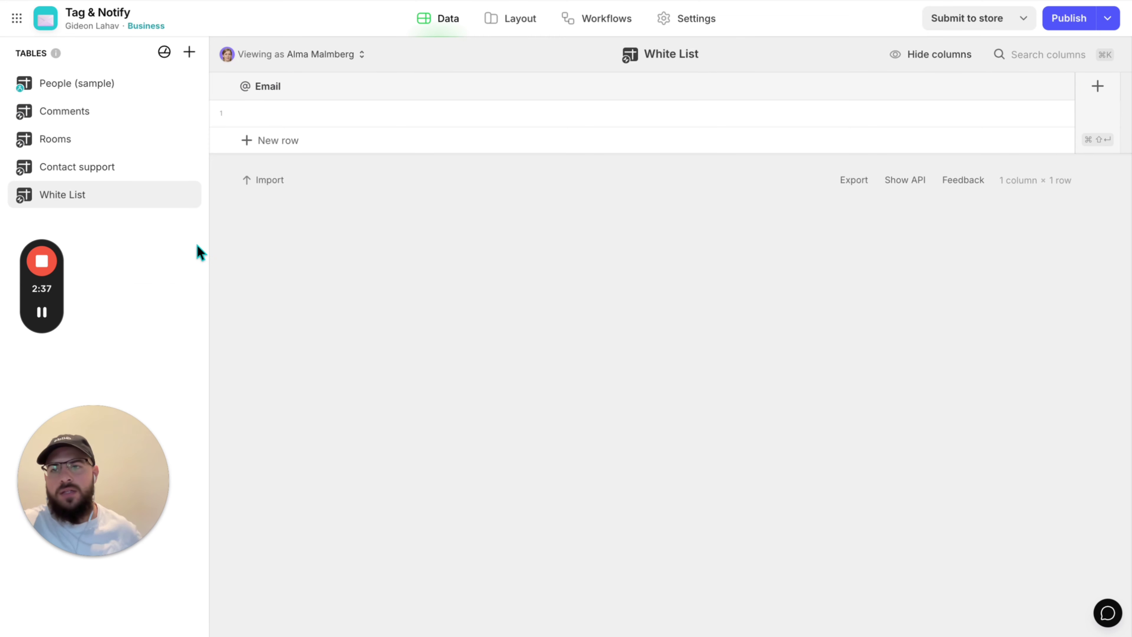
# - Add a Relation column named "Email rel to Users" to the White List table
pyautogui.click(1097, 87)
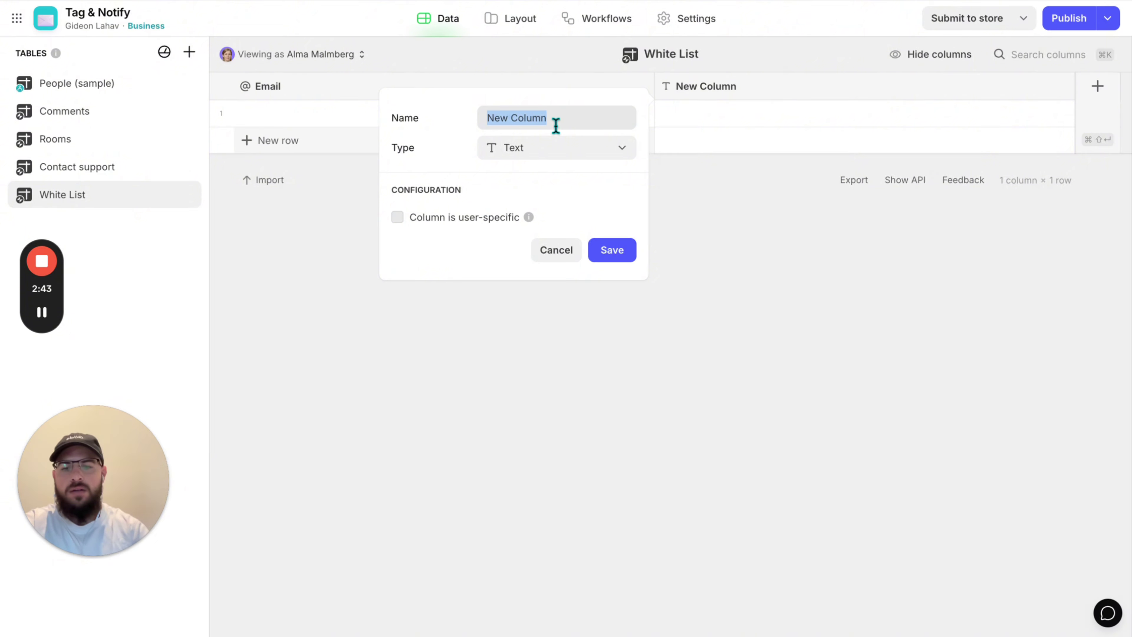
pyautogui.write('Email rel to Users')
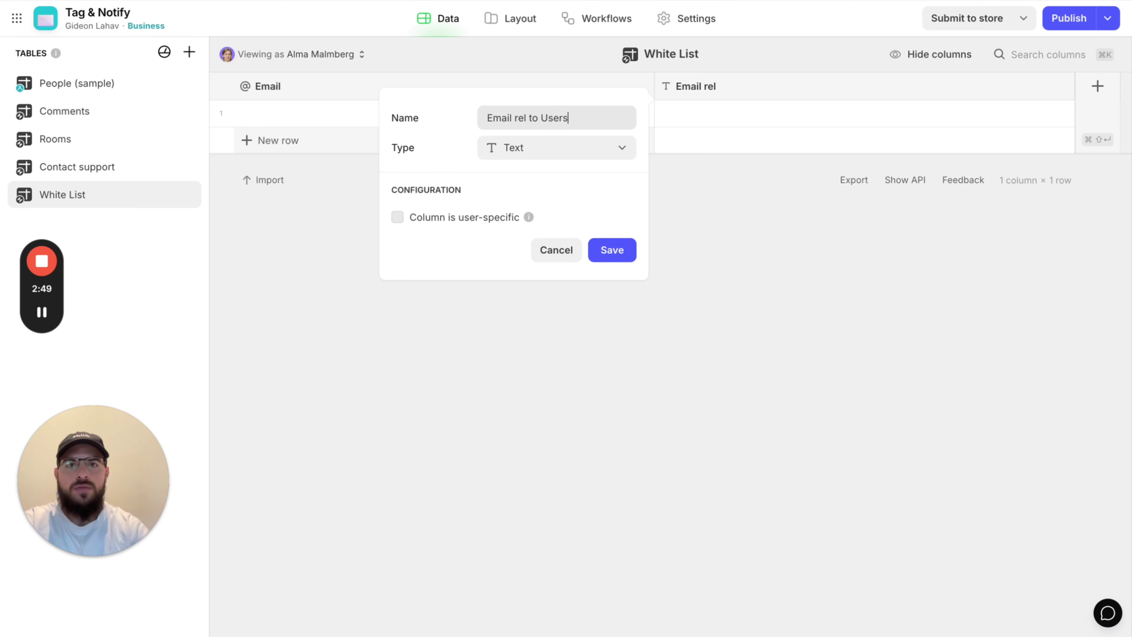
pyautogui.click(559, 150)
pyautogui.write('rel')
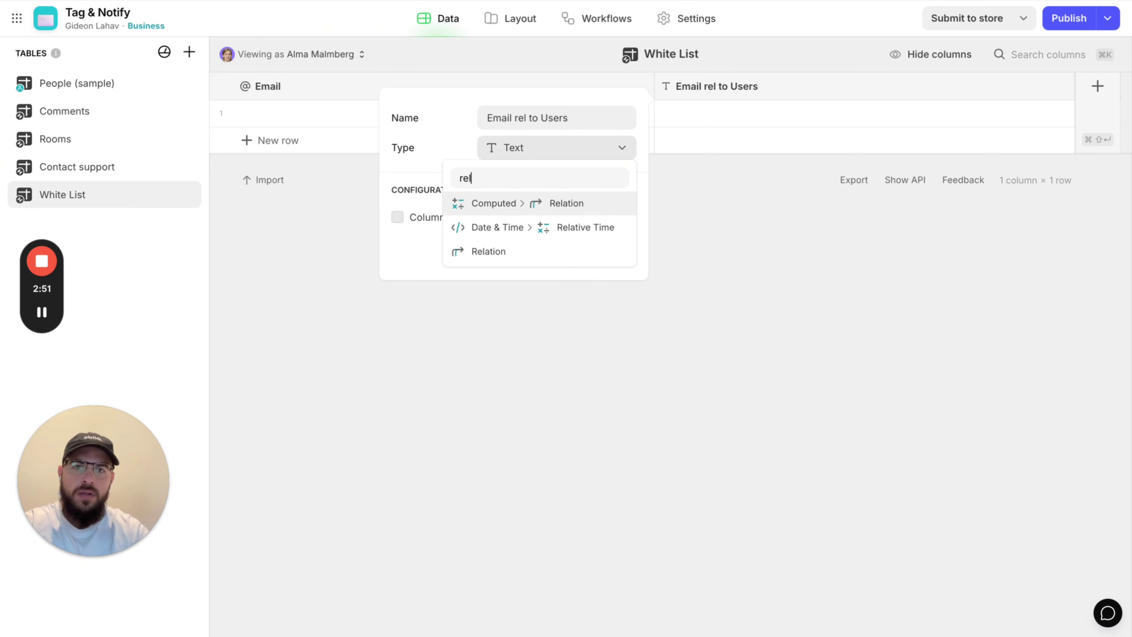
pyautogui.press('Return')
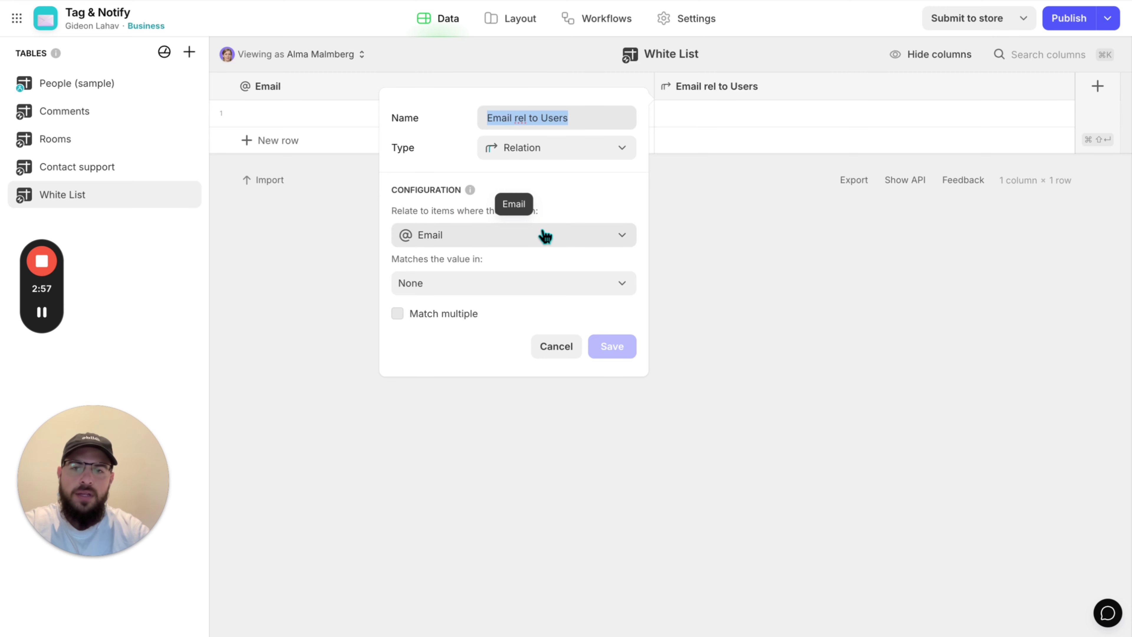
# - Match the relation's Email value to the Email column of People (sample) and save the column
pyautogui.click(526, 286)
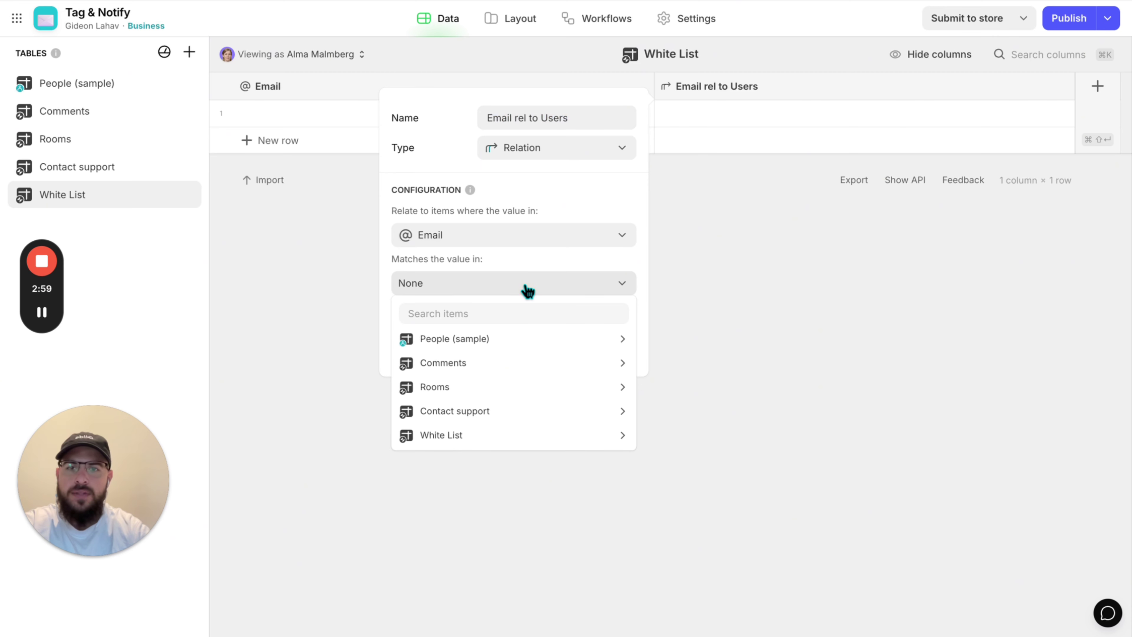
pyautogui.moveTo(495, 347)
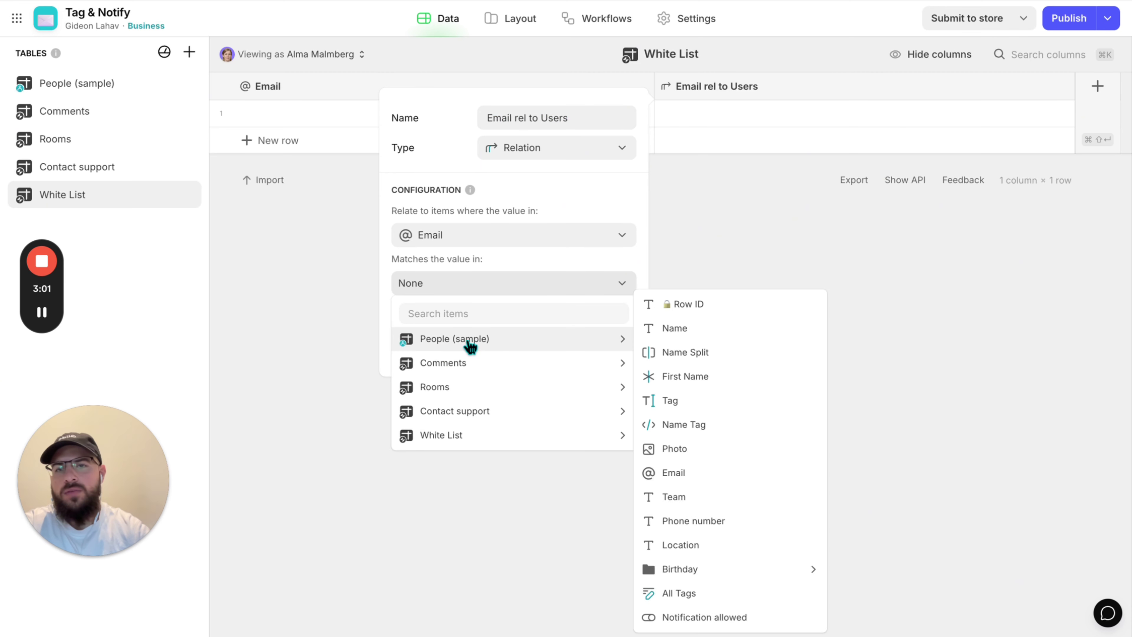
pyautogui.click(695, 471)
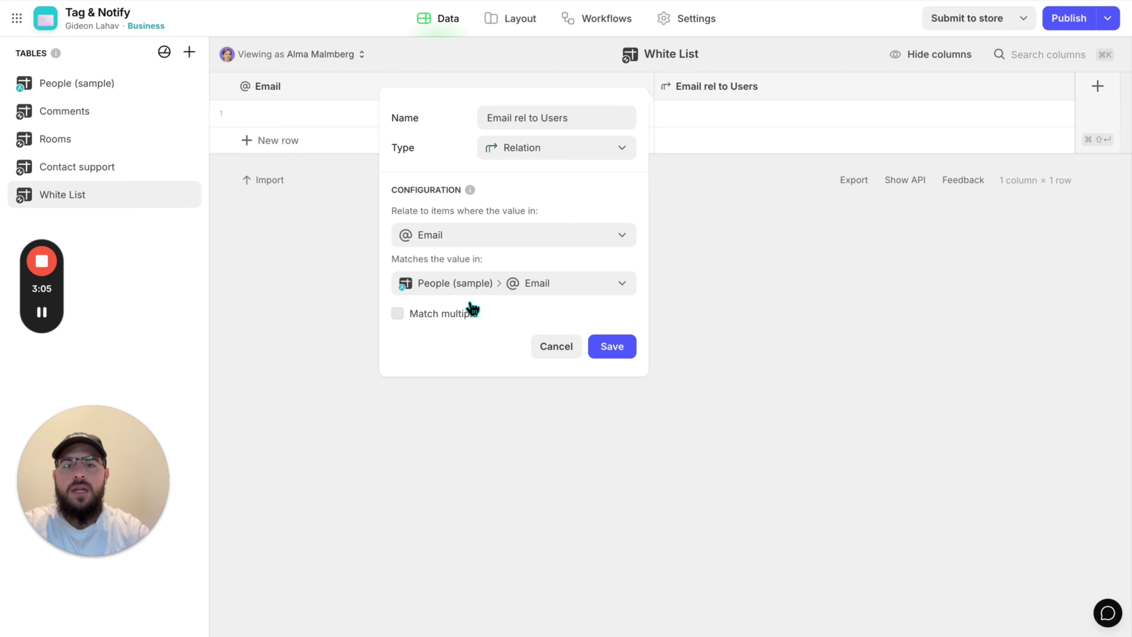
pyautogui.click(616, 350)
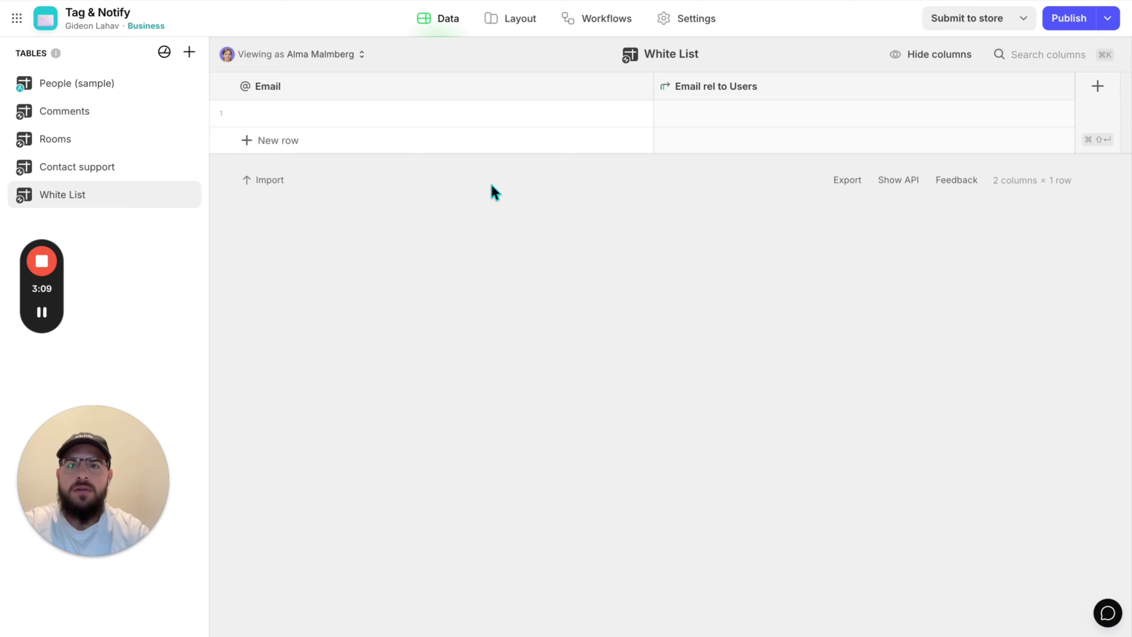
# - Add ten more blank rows to the White List table
pyautogui.click(334, 140)
pyautogui.click(333, 178)
pyautogui.click(335, 194)
pyautogui.click(333, 220)
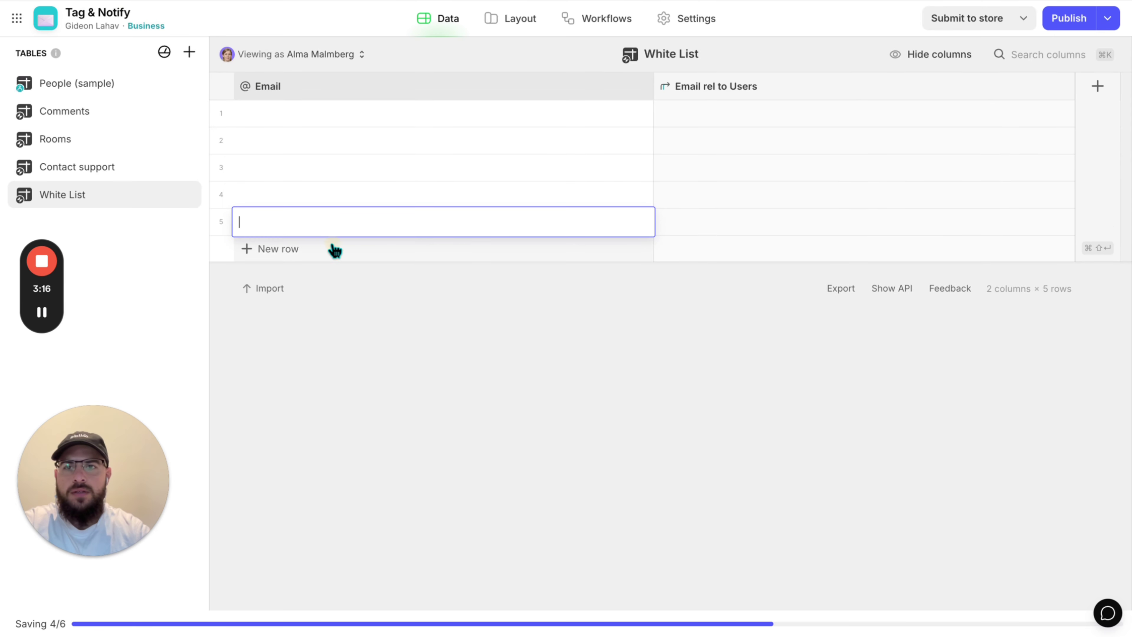
pyautogui.click(336, 248)
pyautogui.click(339, 274)
pyautogui.click(339, 310)
pyautogui.click(360, 261)
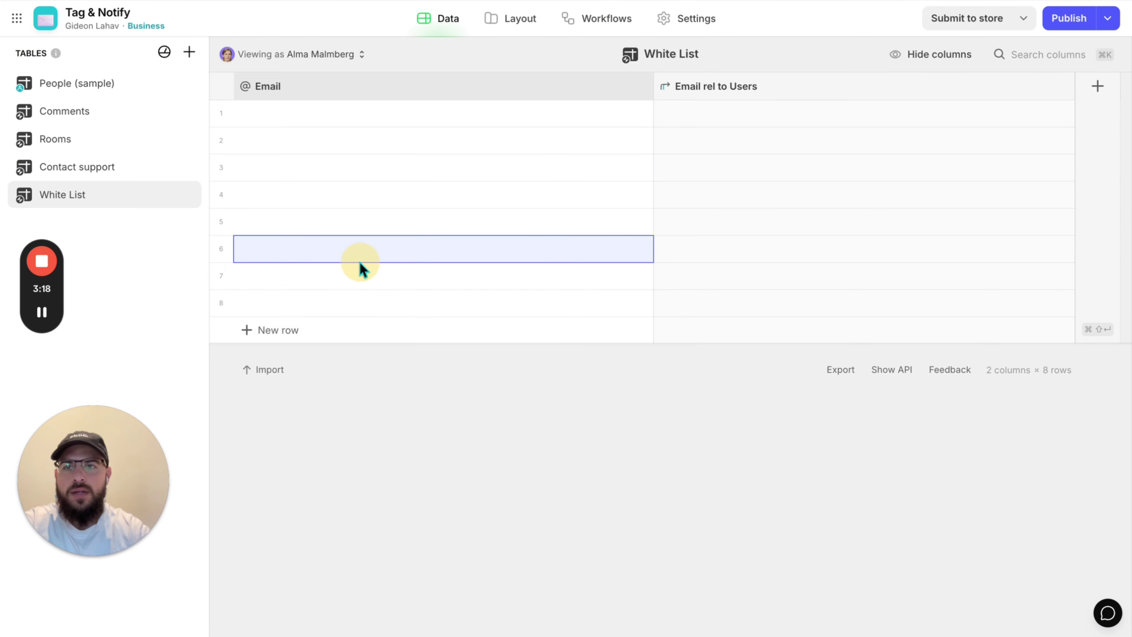
pyautogui.press('super+shift+Return')
pyautogui.press('super+shift+Return')
pyautogui.press('super+shift+Return')
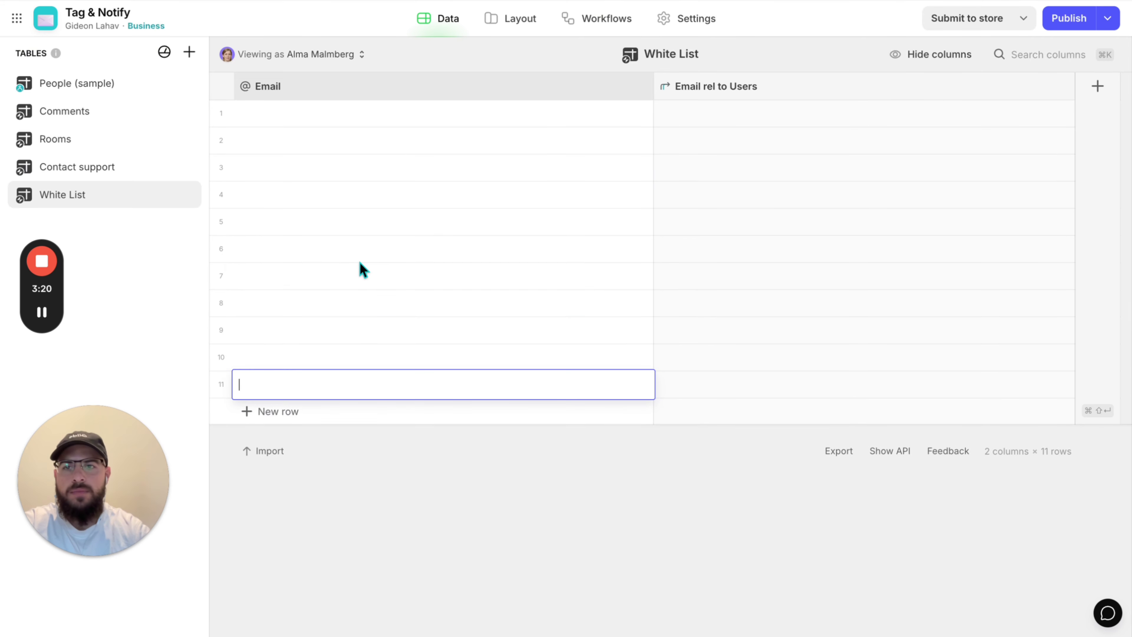
# - Delete the last three blank rows, 9 to 11, from the White List table
pyautogui.click(221, 384)
pyautogui.click(221, 330)
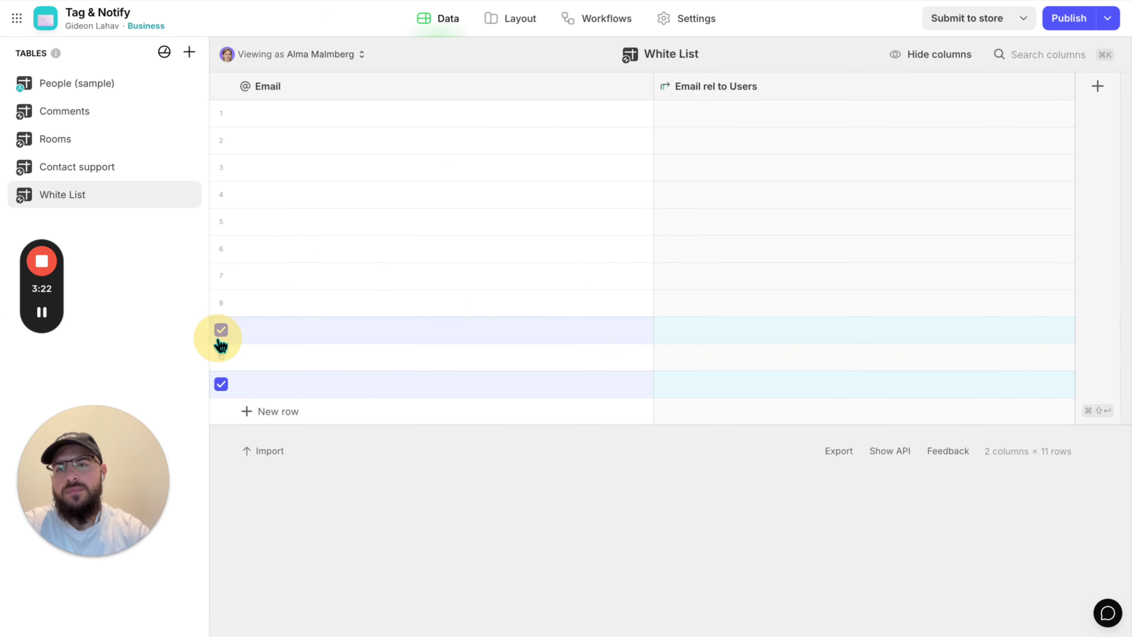
pyautogui.click(222, 357)
pyautogui.press('Delete')
pyautogui.click(670, 362)
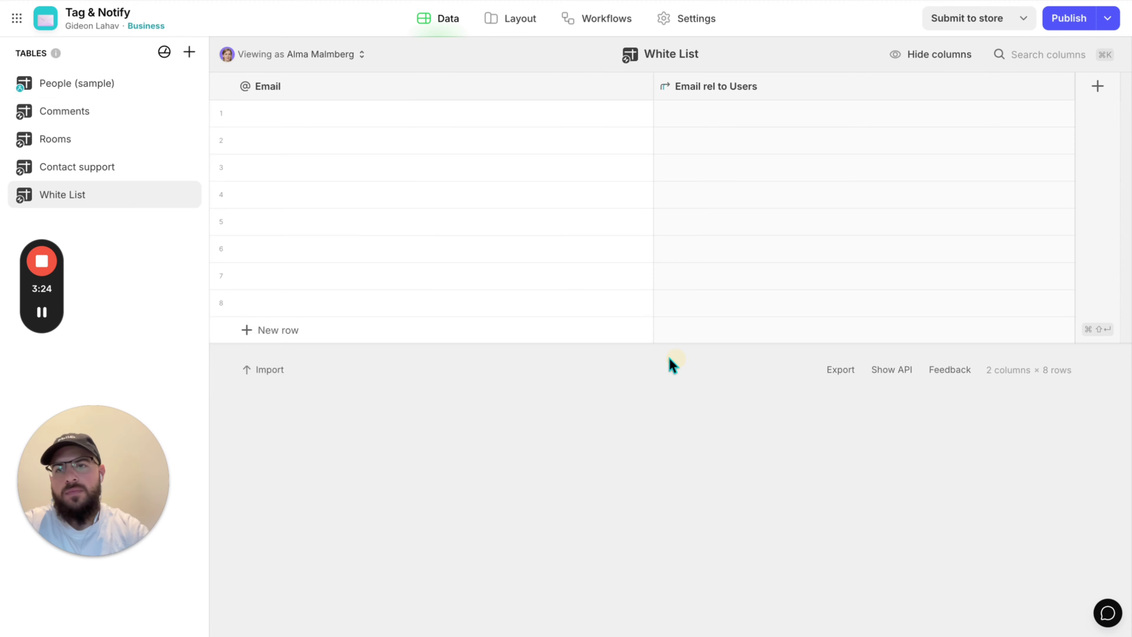
# - Copy the first eight emails from the People (sample) table into the White List table's Email column
pyautogui.click(47, 95)
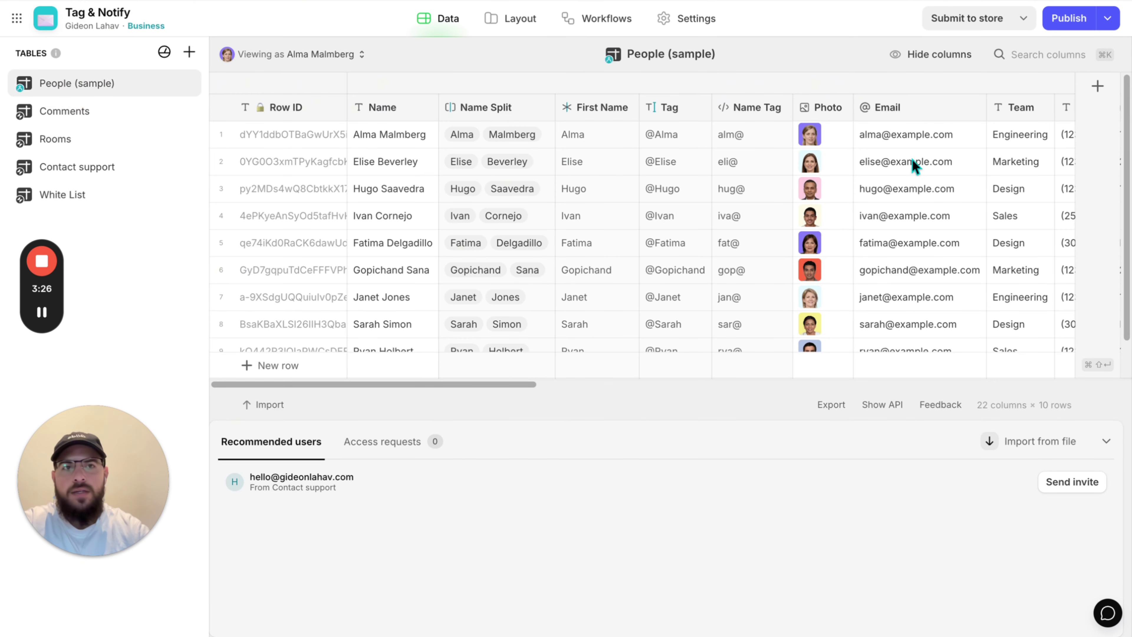
pyautogui.moveTo(931, 147); pyautogui.dragTo(930, 324)
pyautogui.press('super+c')
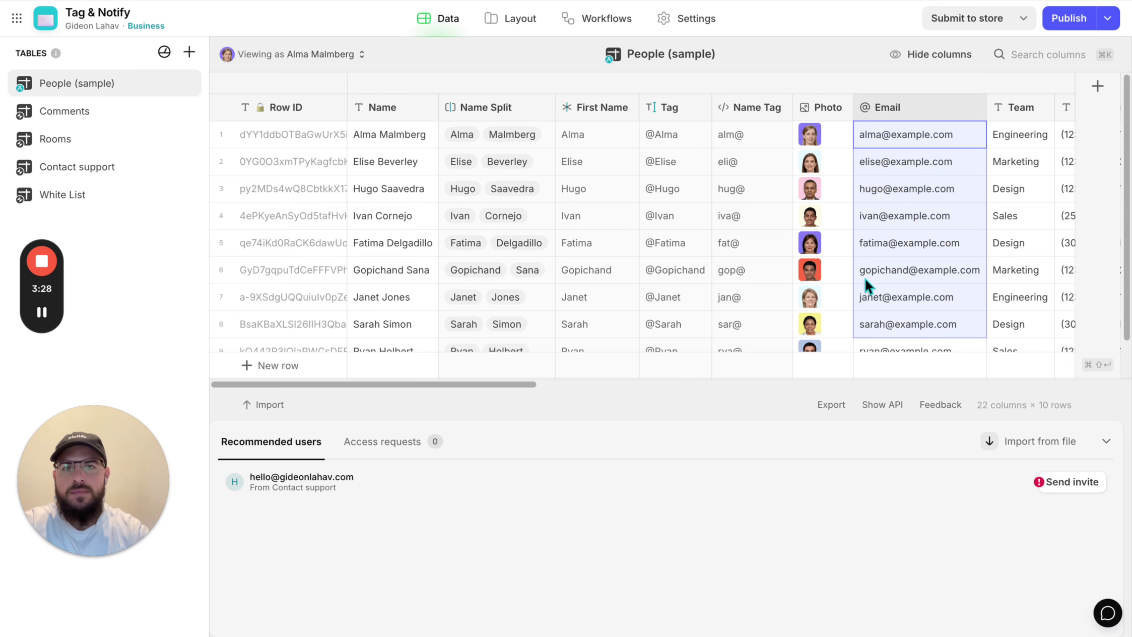
pyautogui.click(938, 106)
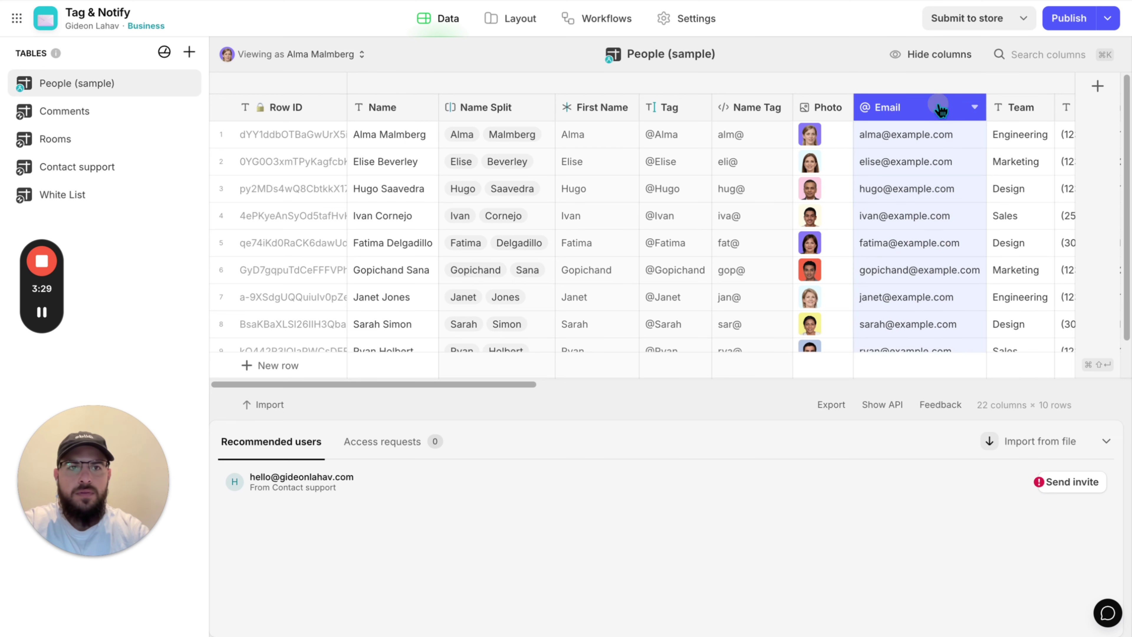
pyautogui.click(101, 196)
pyautogui.click(431, 96)
pyautogui.press('super+v')
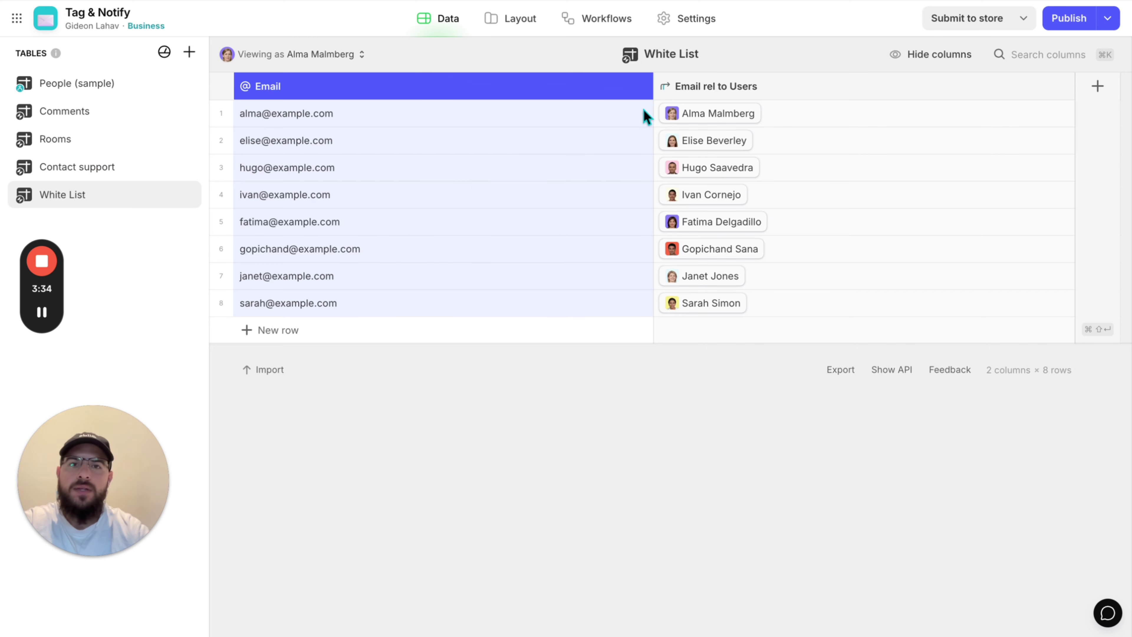
pyautogui.moveTo(831, 125); pyautogui.dragTo(830, 287)
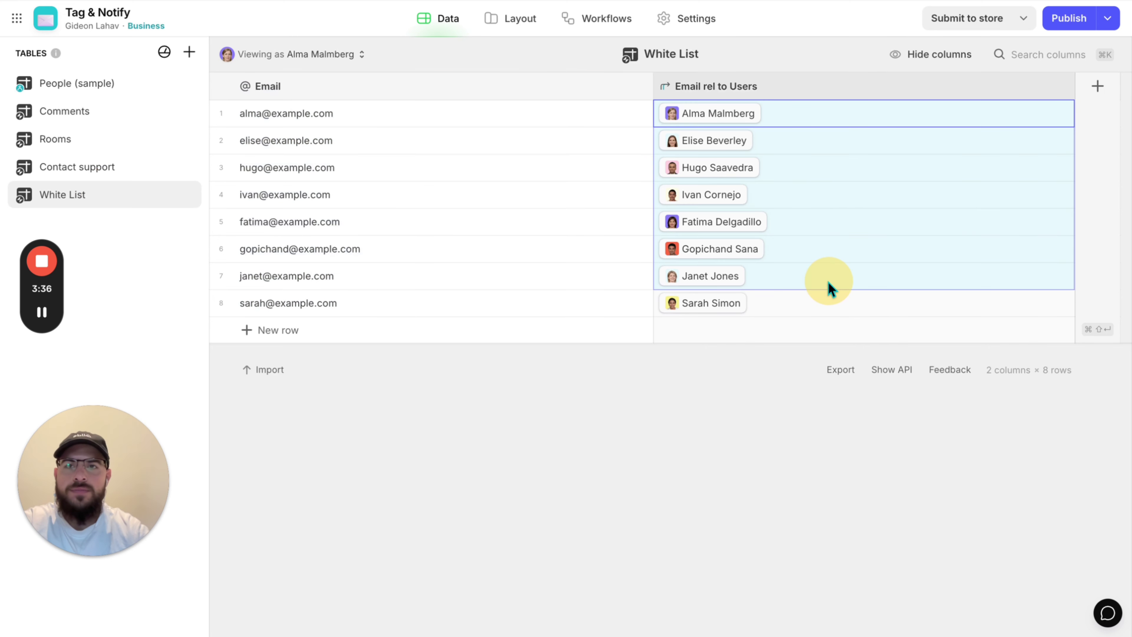
pyautogui.click(359, 150)
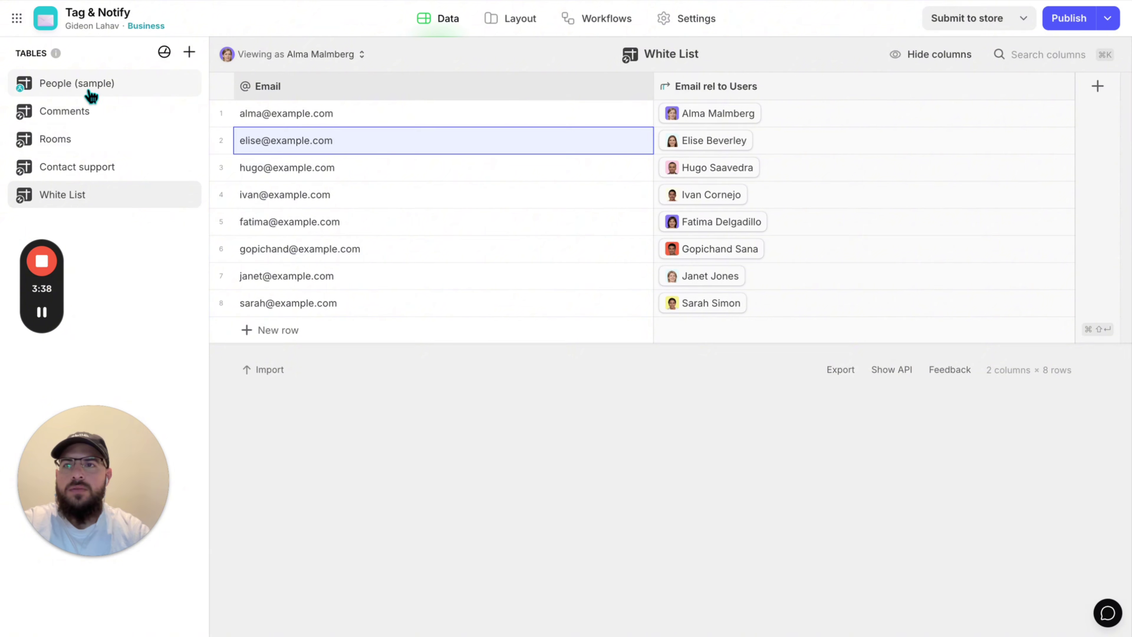
# - Add a Relation column named "White List rel" after the Email column in the People (sample) table
pyautogui.doubleClick(107, 191)
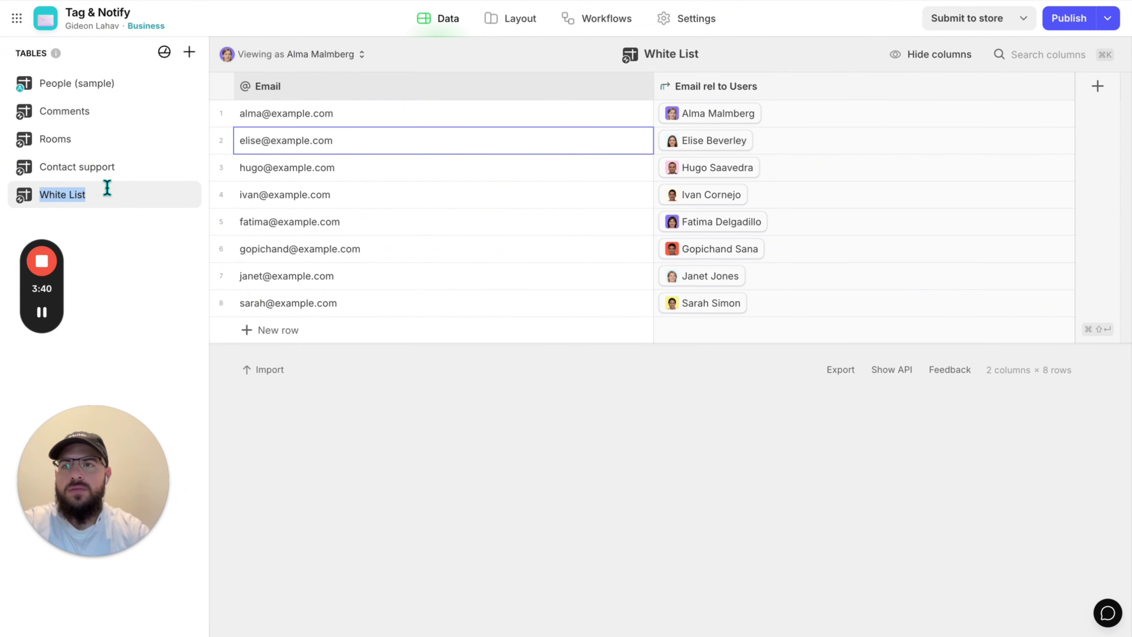
pyautogui.click(93, 90)
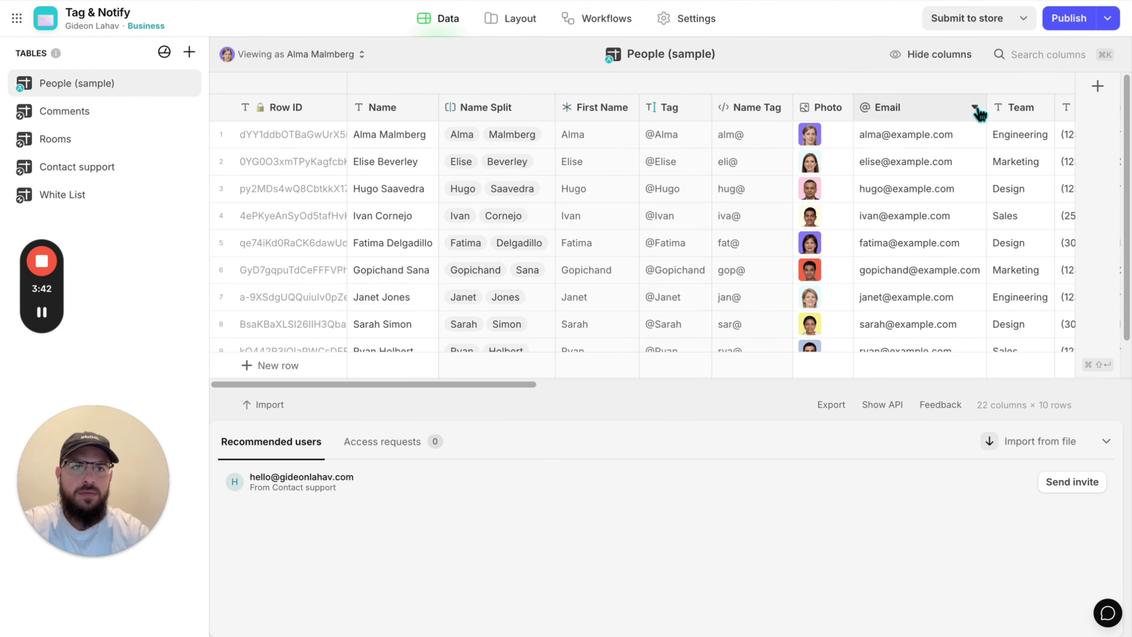
pyautogui.click(977, 109)
pyautogui.click(896, 159)
pyautogui.write('White List rel')
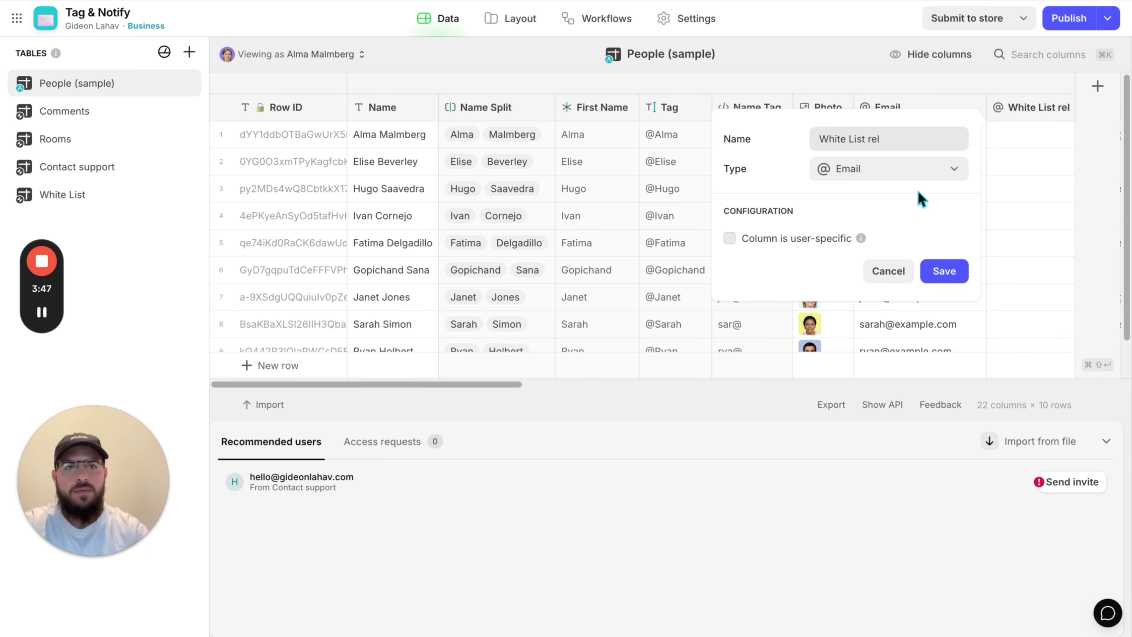
pyautogui.click(902, 176)
pyautogui.write('rel')
pyautogui.press('Return')
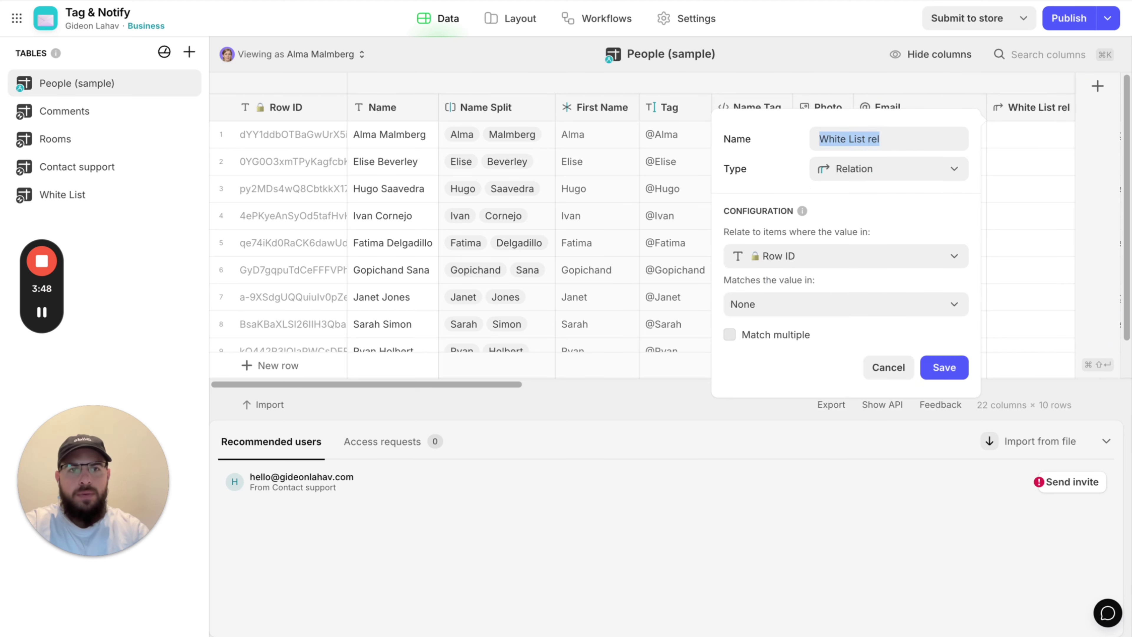
# - Match the relation's Email value to the Email column of White List and save the column
pyautogui.click(865, 262)
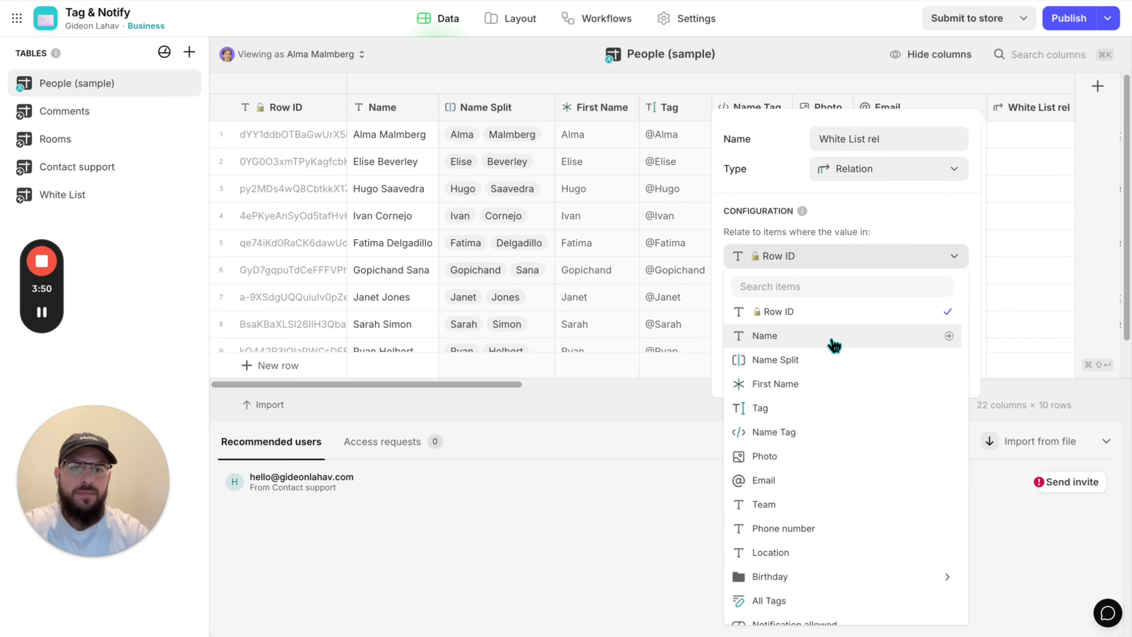
pyautogui.click(813, 482)
pyautogui.click(785, 308)
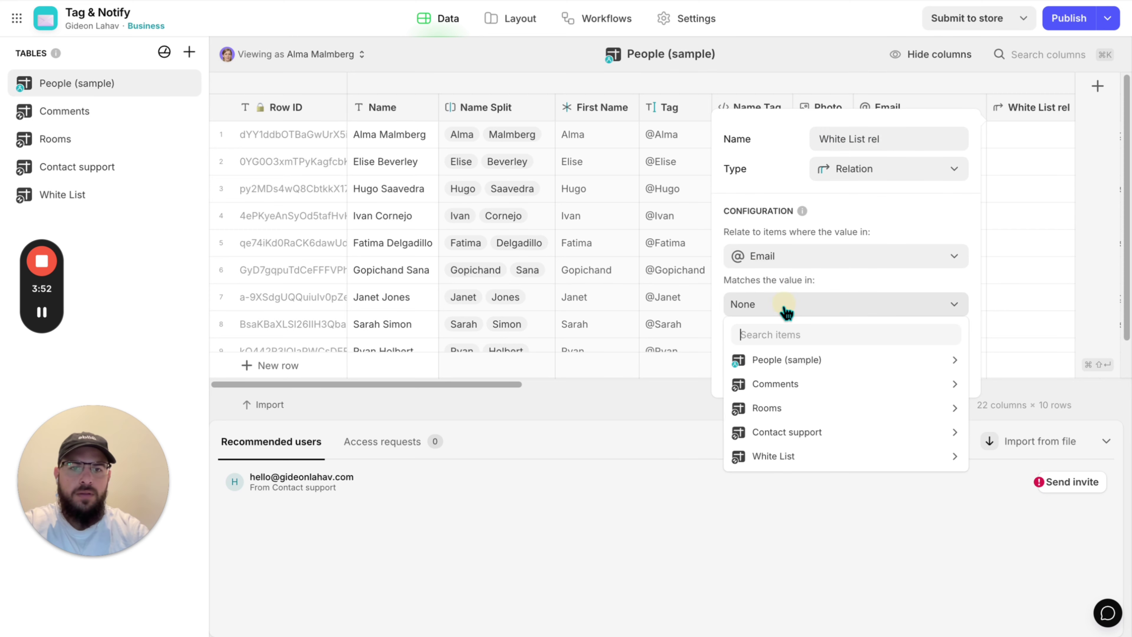
pyautogui.moveTo(814, 460)
pyautogui.click(667, 457)
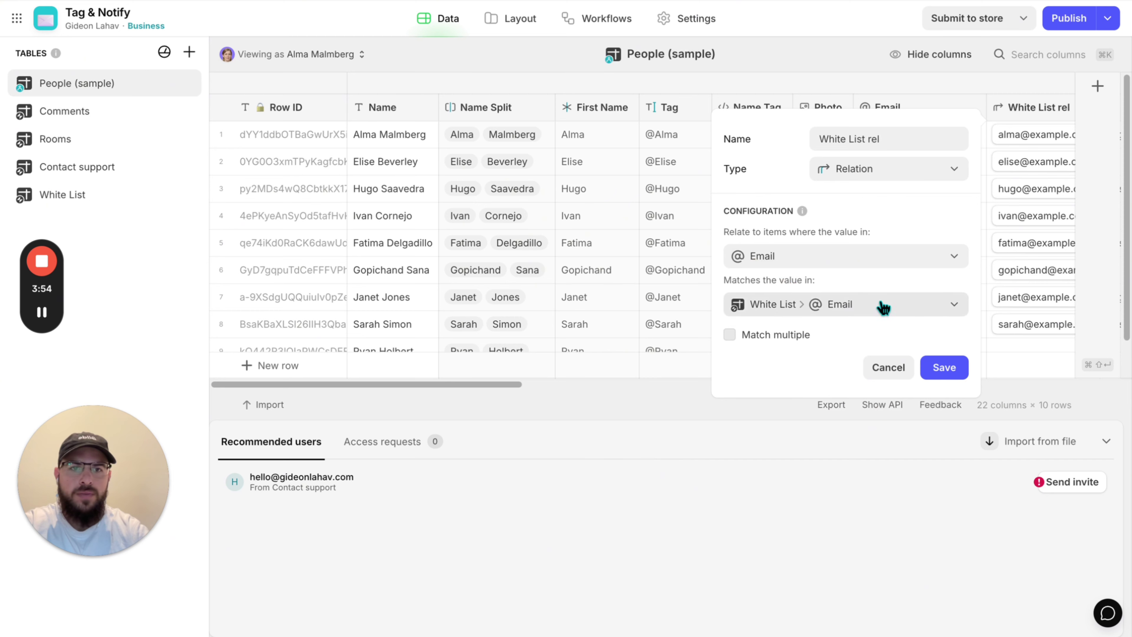
pyautogui.click(943, 367)
# - Examine the emails and White List rel values of the last two rows in People (sample)
pyautogui.scroll(-2, 924, 237)
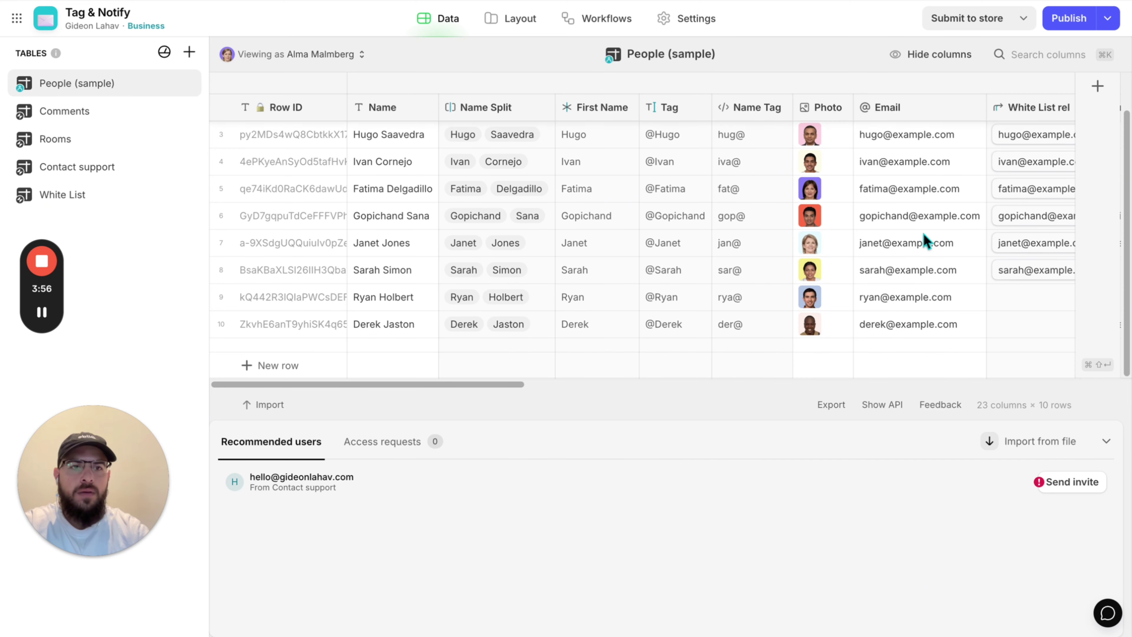
pyautogui.hscroll(6, 922, 231)
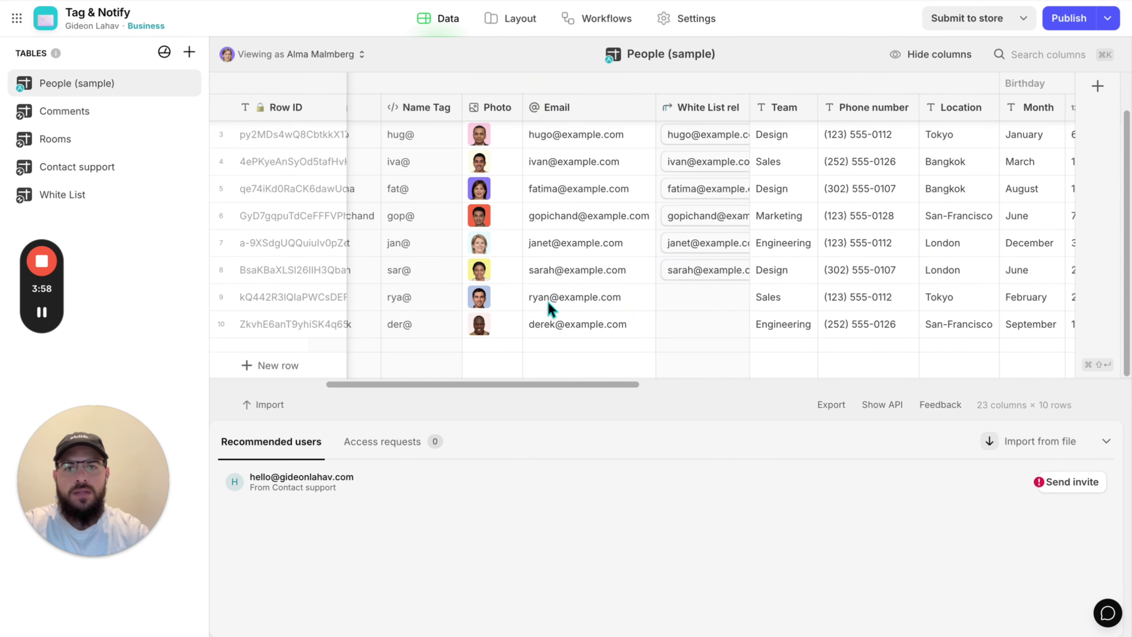
pyautogui.click(549, 303)
pyautogui.click(540, 331)
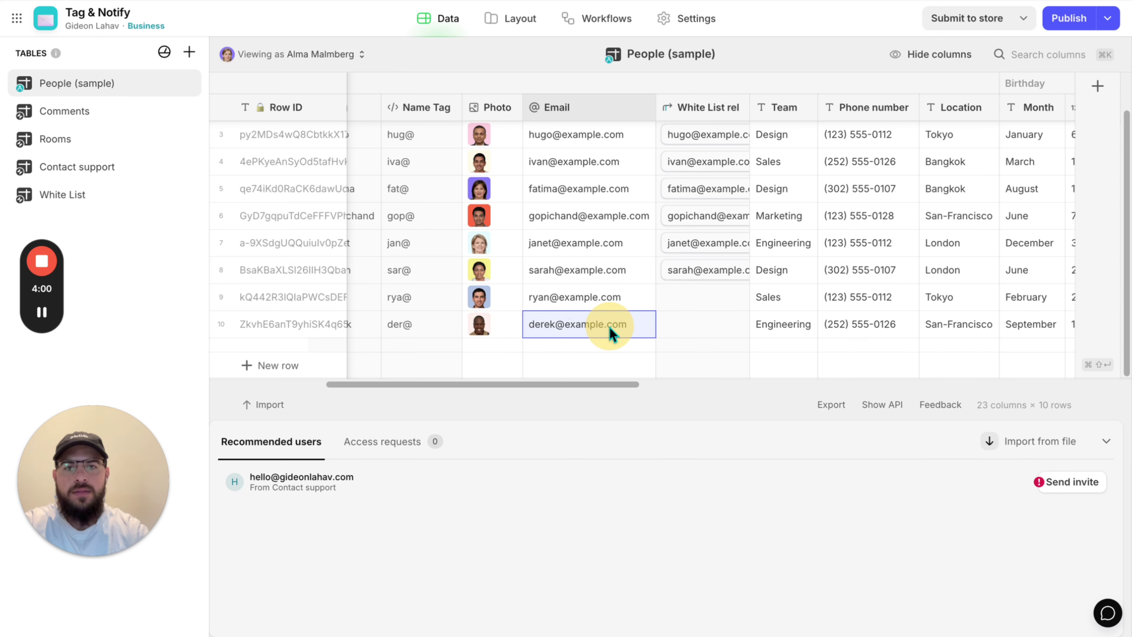
pyautogui.moveTo(684, 306); pyautogui.dragTo(686, 335)
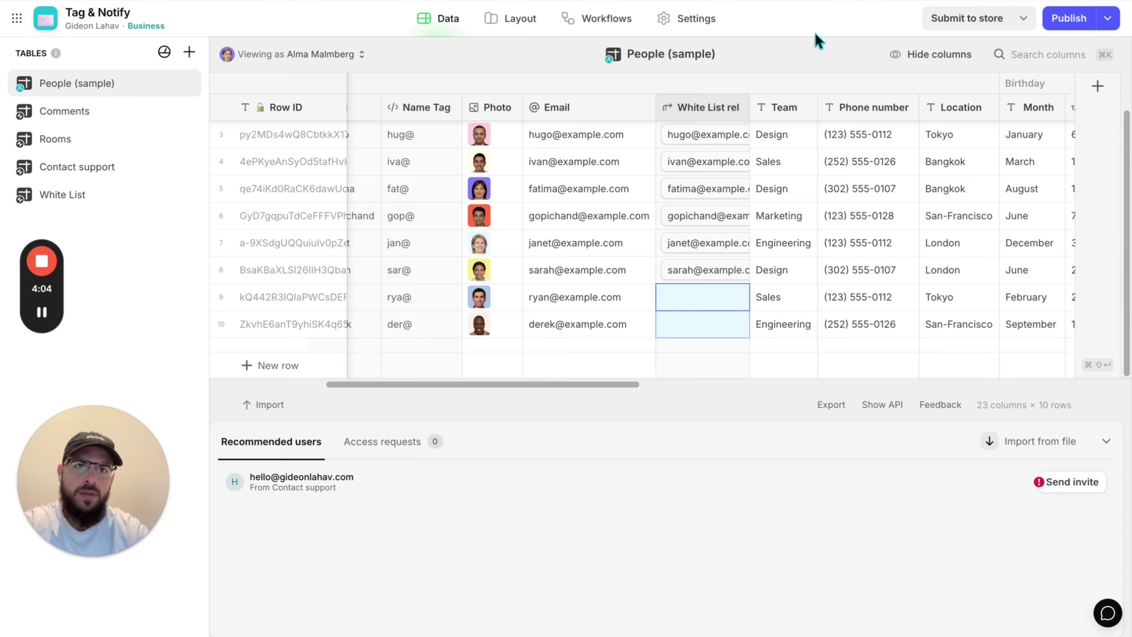
# - Set the app's access to all emails in a table, using White List as the table
pyautogui.click(691, 18)
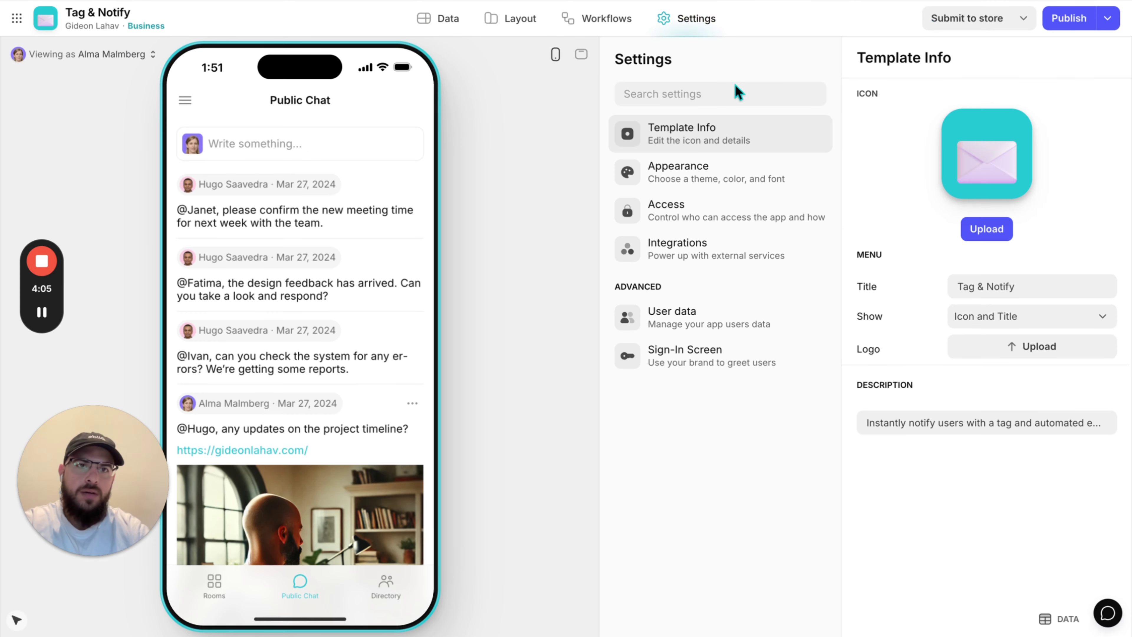
pyautogui.click(712, 221)
pyautogui.click(936, 334)
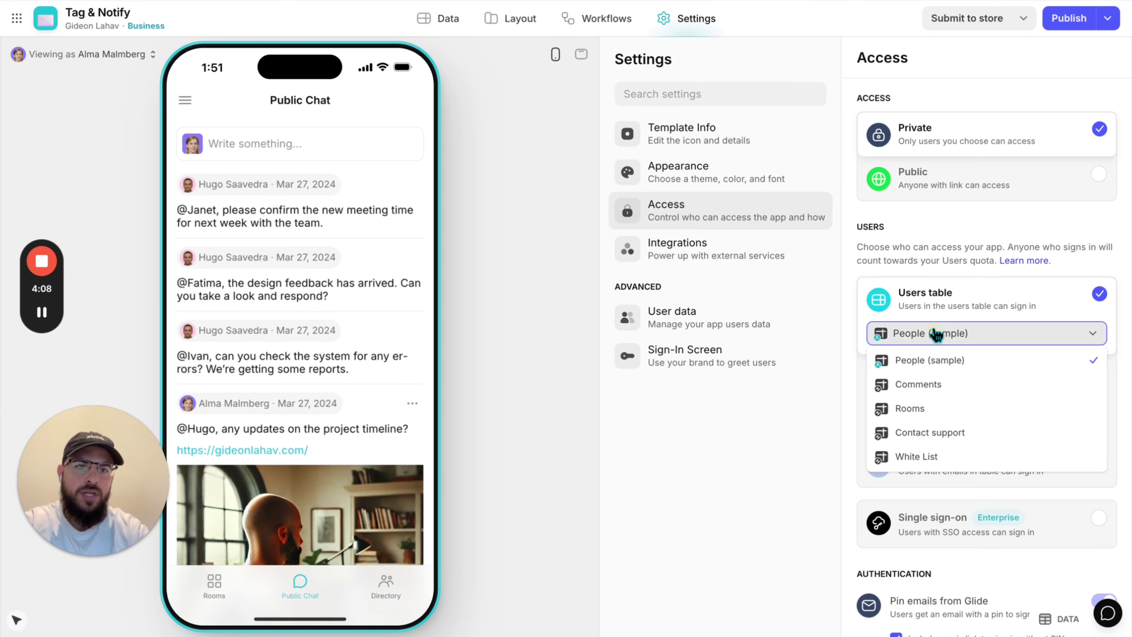
pyautogui.click(937, 334)
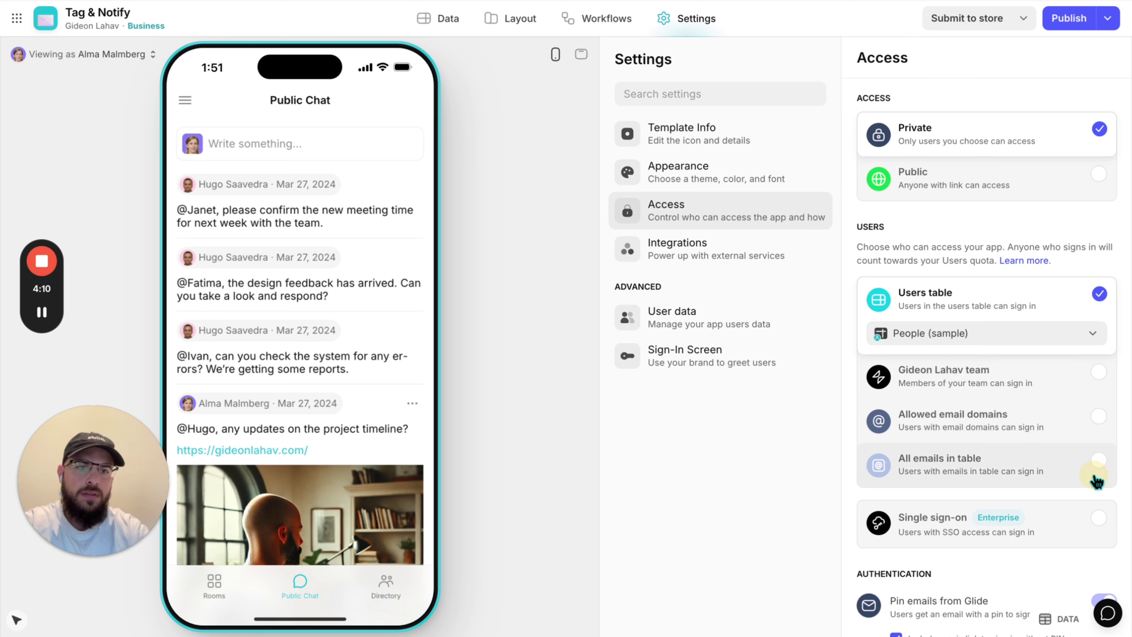
pyautogui.click(1096, 466)
pyautogui.click(967, 465)
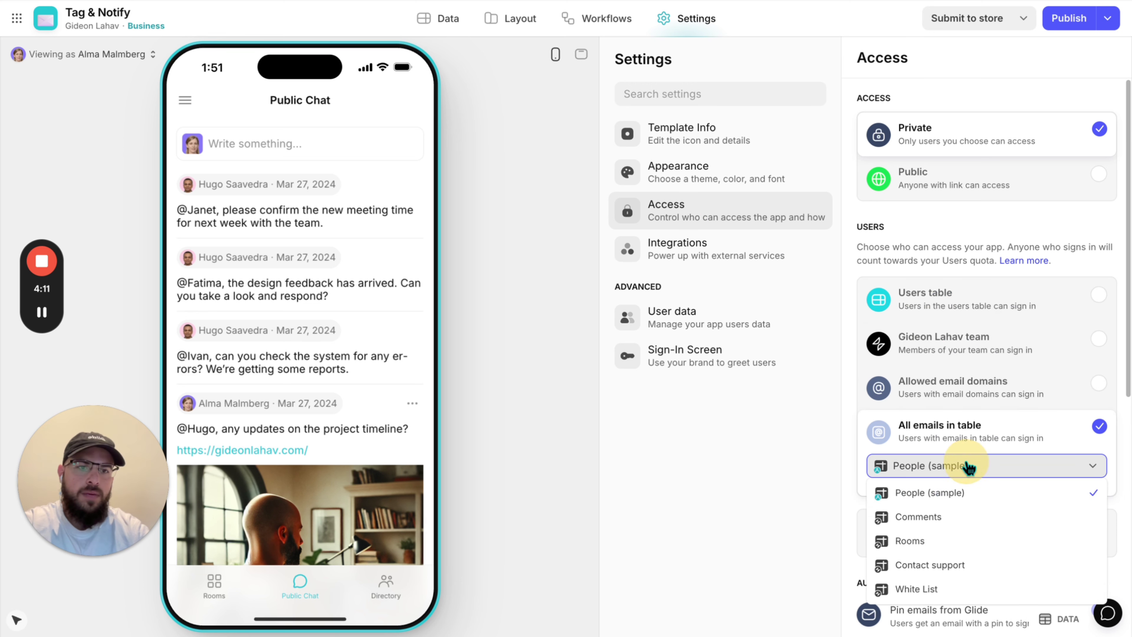
pyautogui.click(957, 592)
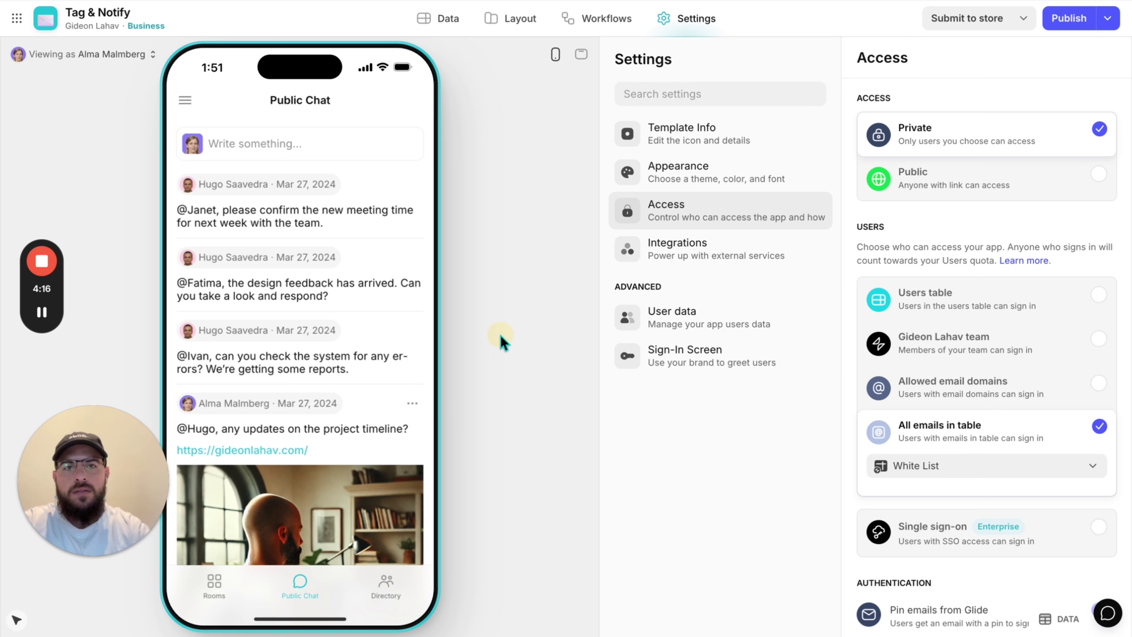
# - Review the permitted emails in the White List table
pyautogui.click(446, 23)
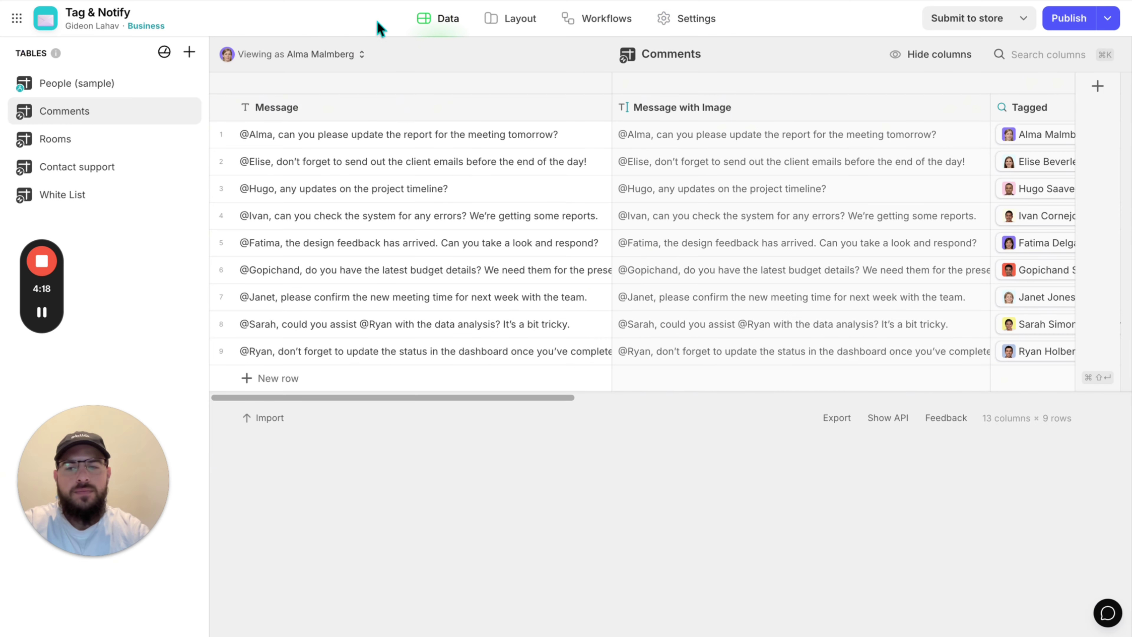
pyautogui.click(84, 195)
pyautogui.click(494, 114)
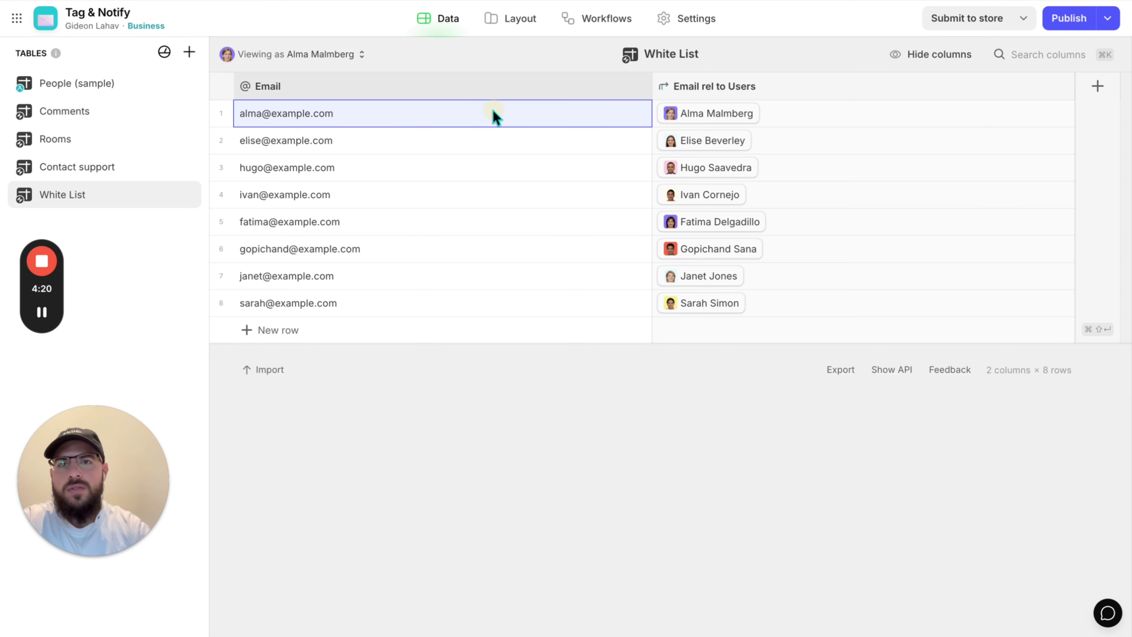
pyautogui.moveTo(494, 114); pyautogui.dragTo(491, 307)
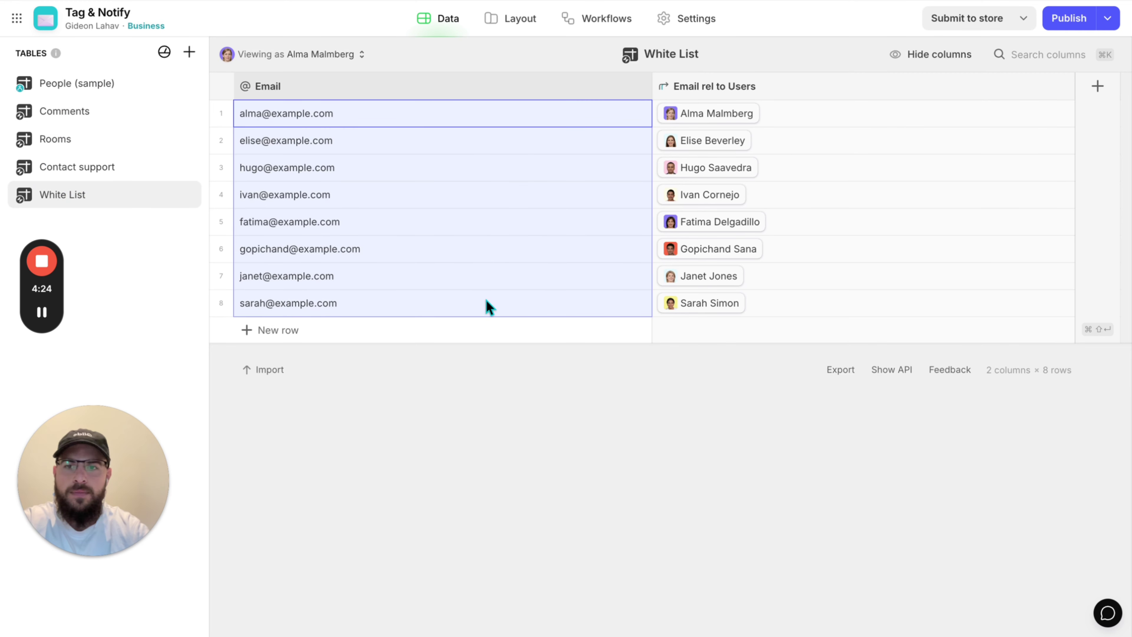
pyautogui.moveTo(462, 140); pyautogui.dragTo(457, 260)
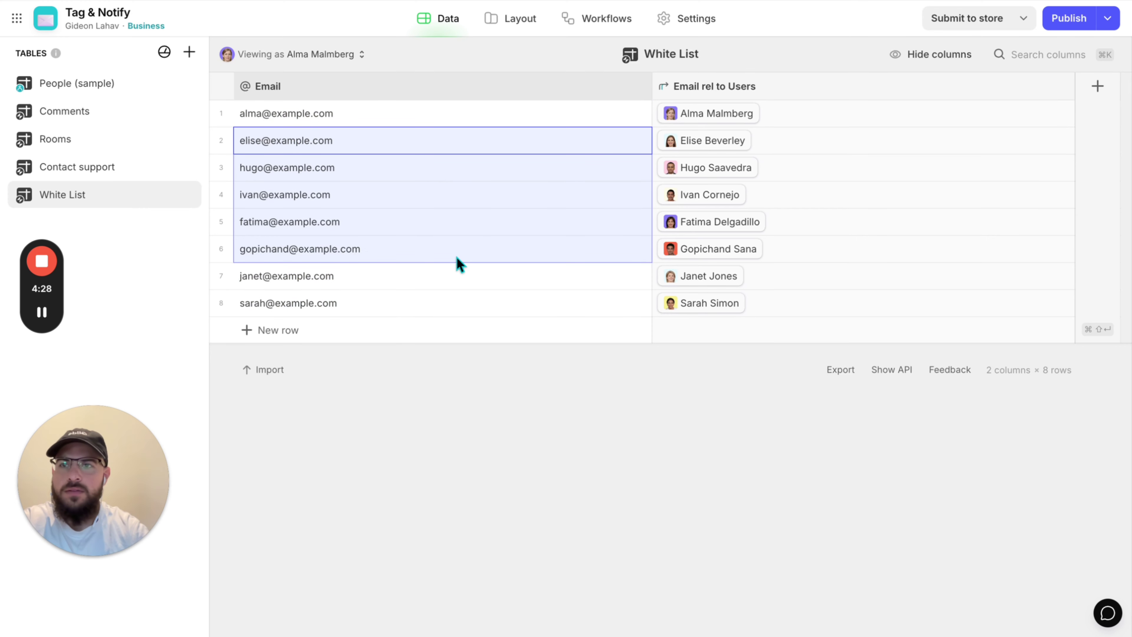
# - Browse the Company directory in the app preview, search it for "de" and open the matching Engineering user's details
pyautogui.click(519, 20)
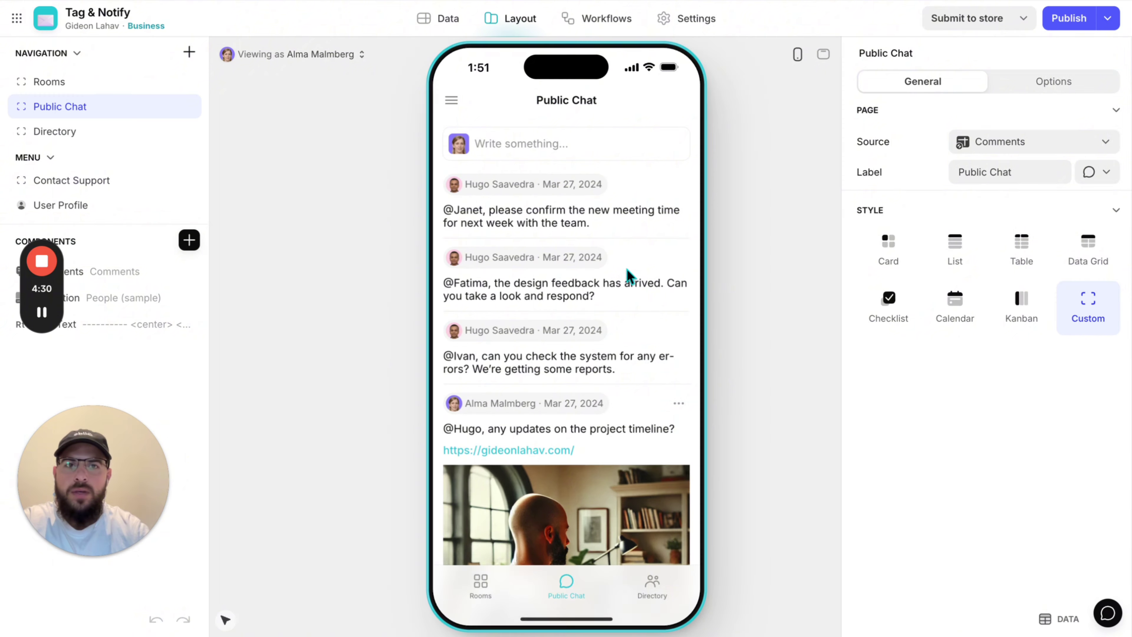
pyautogui.click(652, 585)
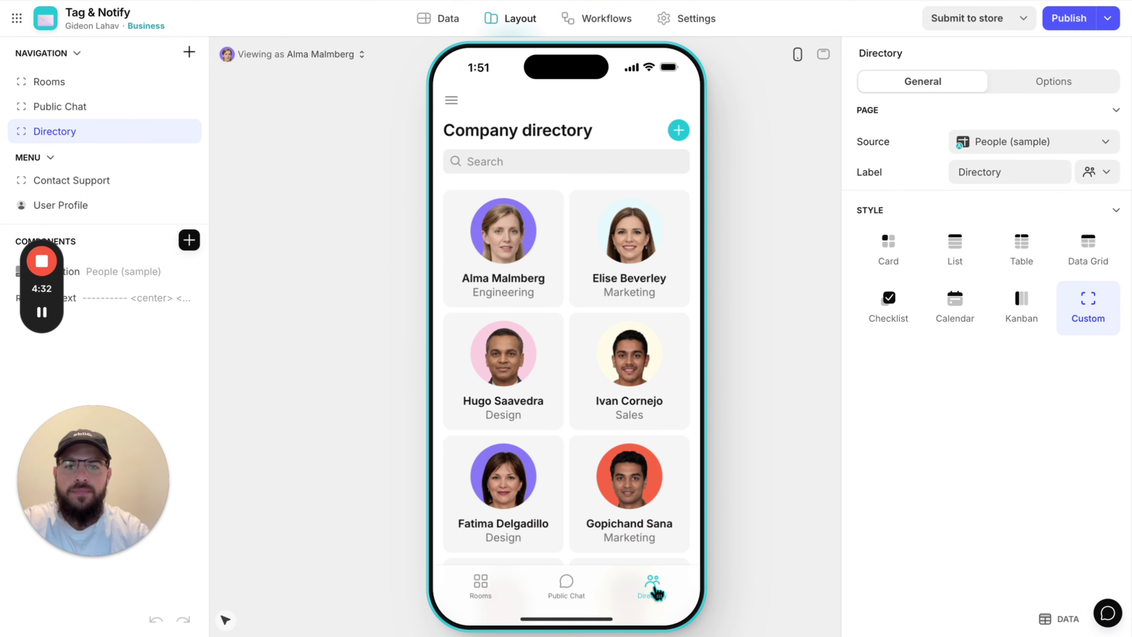
pyautogui.click(506, 245)
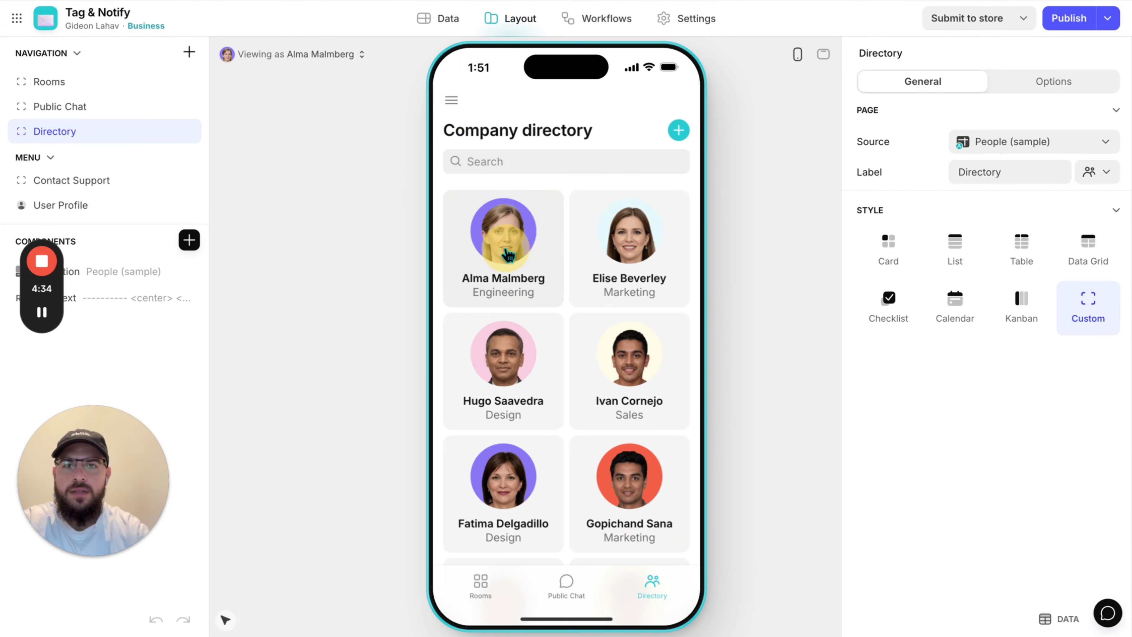
pyautogui.click(459, 104)
pyautogui.scroll(-5, 584, 331)
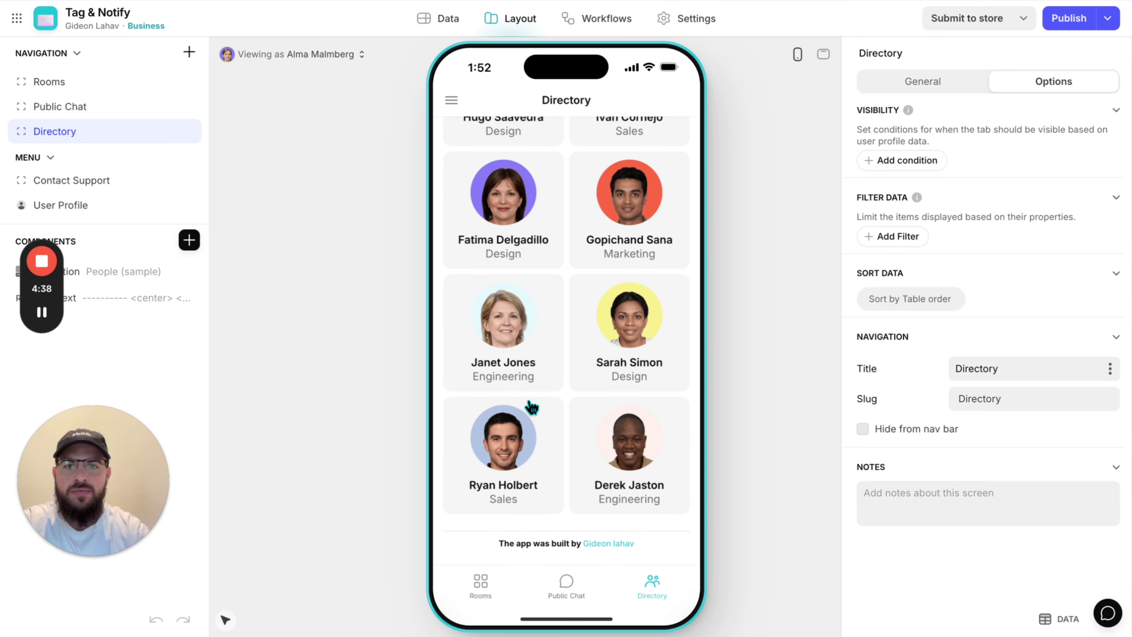
pyautogui.scroll(5, 532, 406)
pyautogui.click(565, 158)
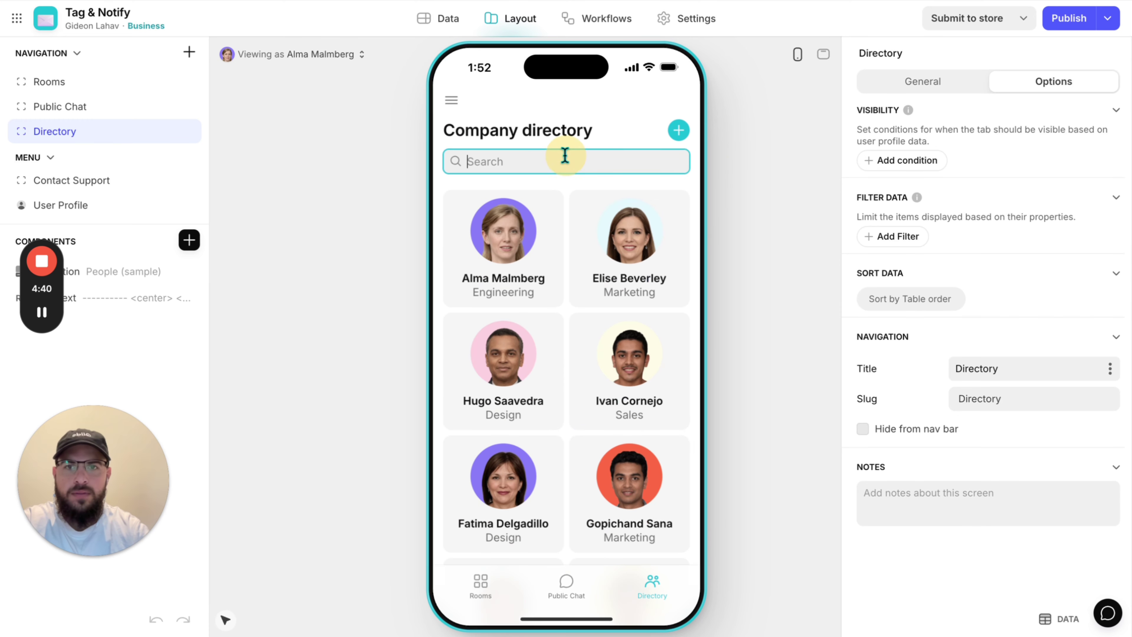
pyautogui.write('de')
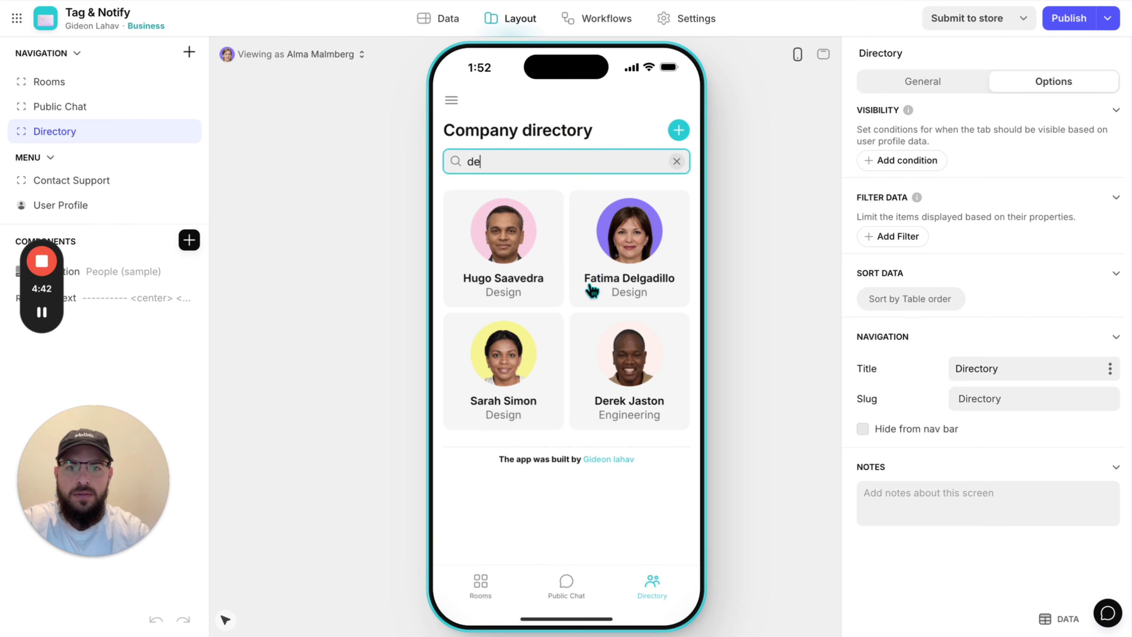
pyautogui.click(609, 387)
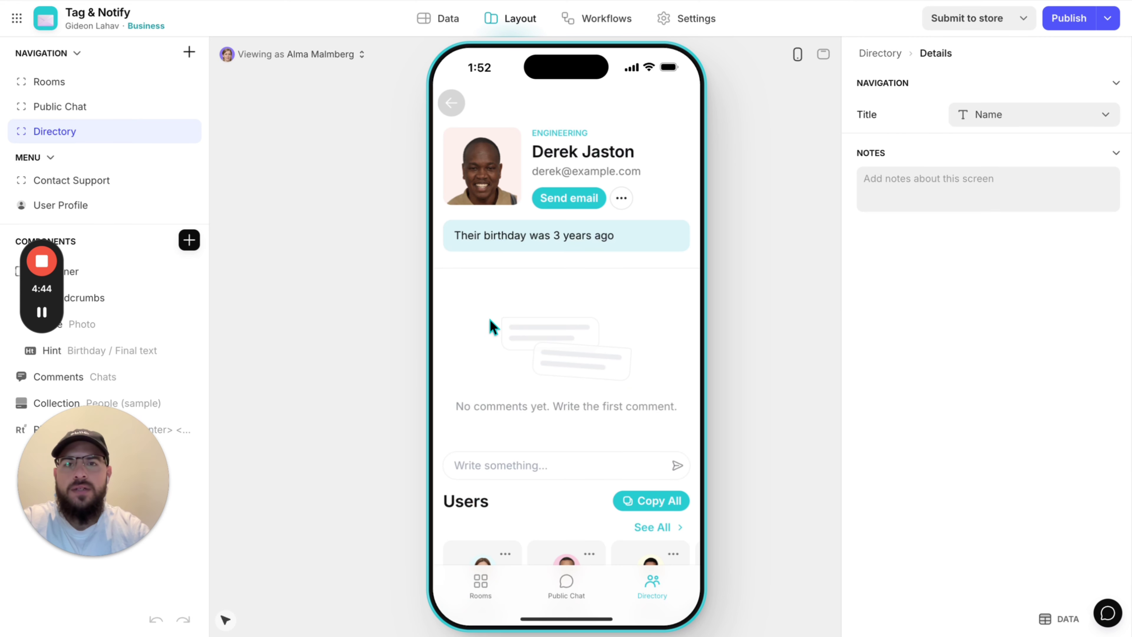
# - Insert a Hint component above the comments on the user details screen and set its mood to Danger
pyautogui.moveTo(118, 453); pyautogui.dragTo(166, 471)
pyautogui.click(189, 241)
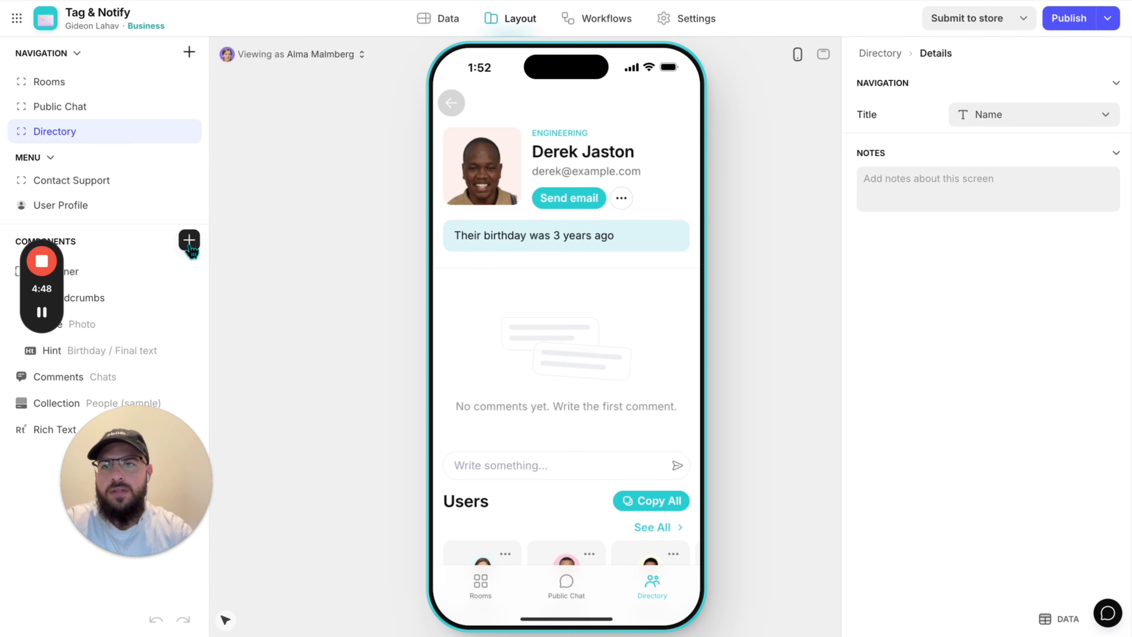
pyautogui.write('hin')
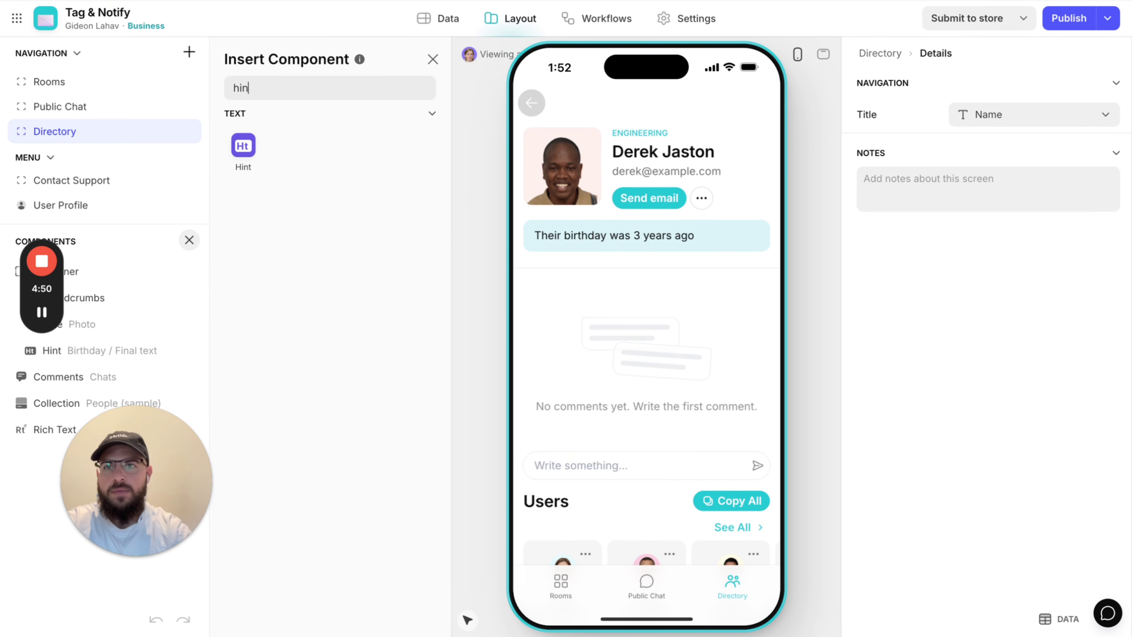
pyautogui.moveTo(244, 148); pyautogui.dragTo(118, 394)
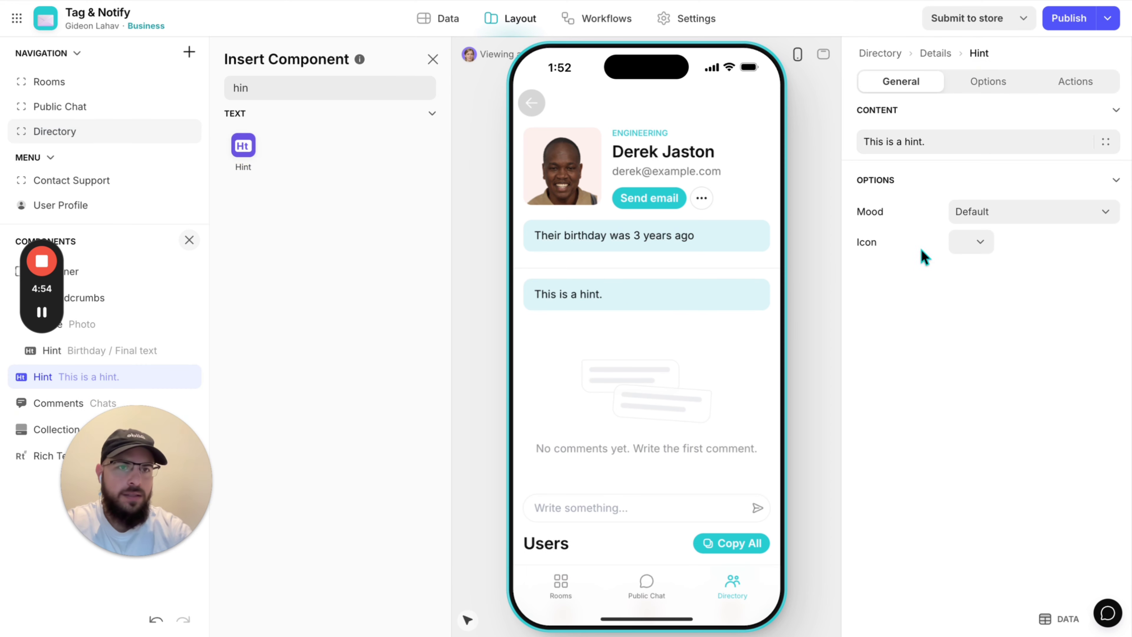
pyautogui.click(986, 215)
pyautogui.click(987, 330)
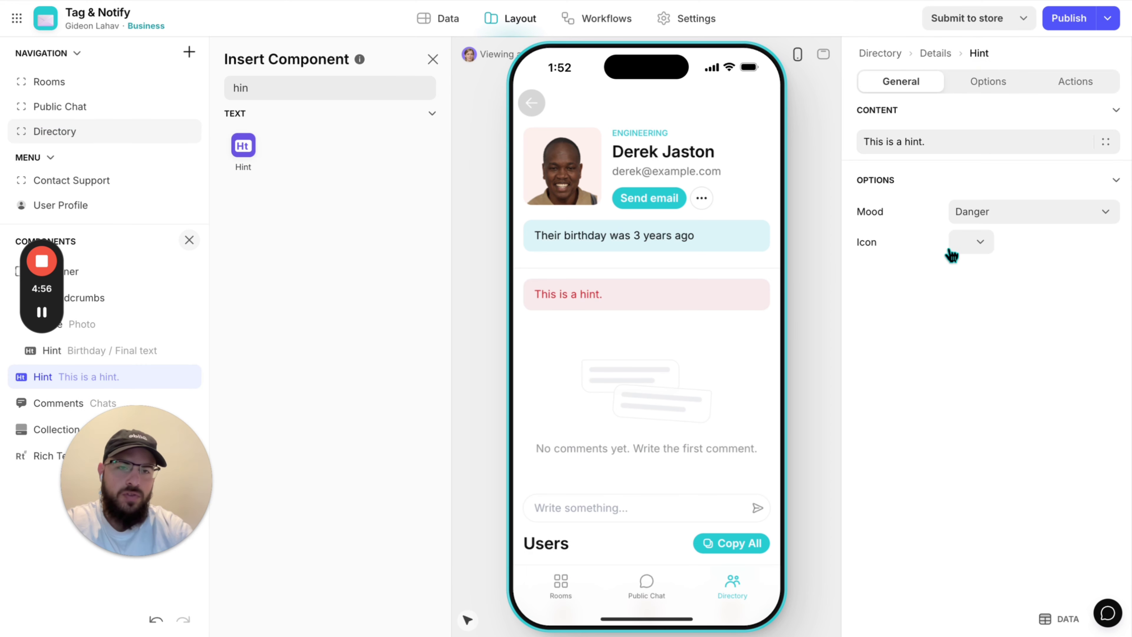
# - Set the new hint's content to "Blocked" and give it an X icon
pyautogui.click(981, 140)
pyautogui.click(931, 142)
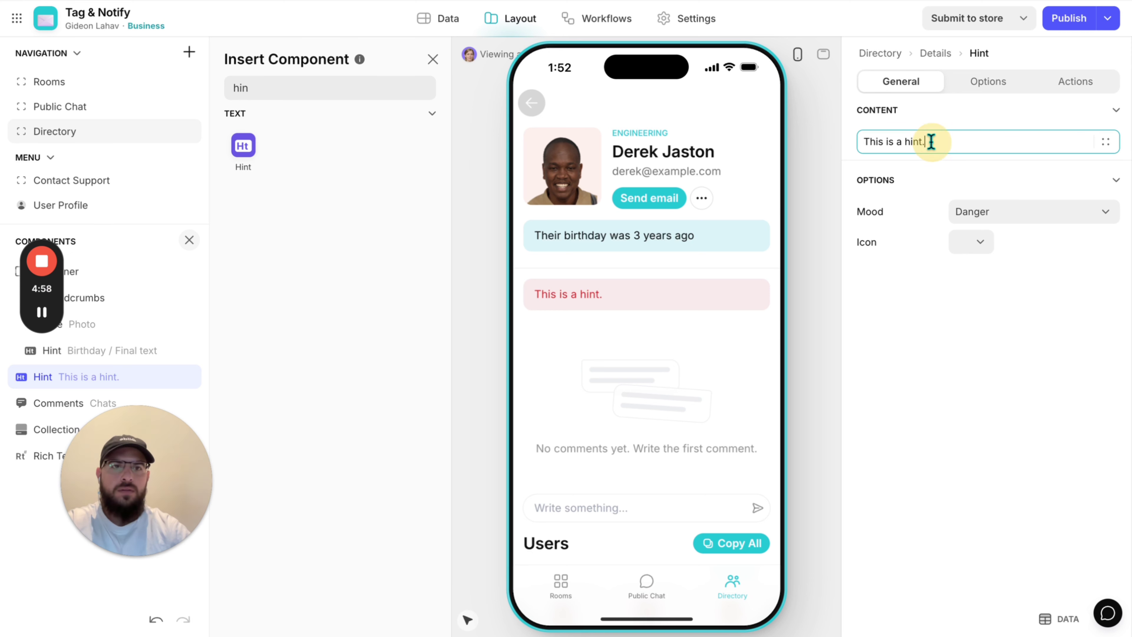
pyautogui.tripleClick(931, 141)
pyautogui.write('Blocked')
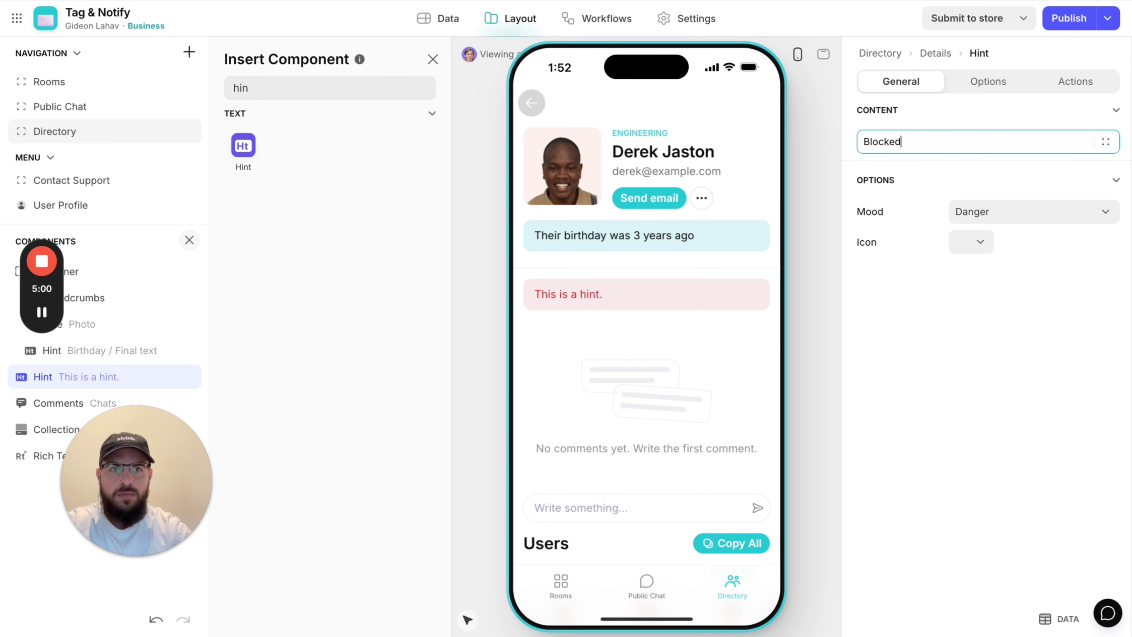
pyautogui.click(973, 241)
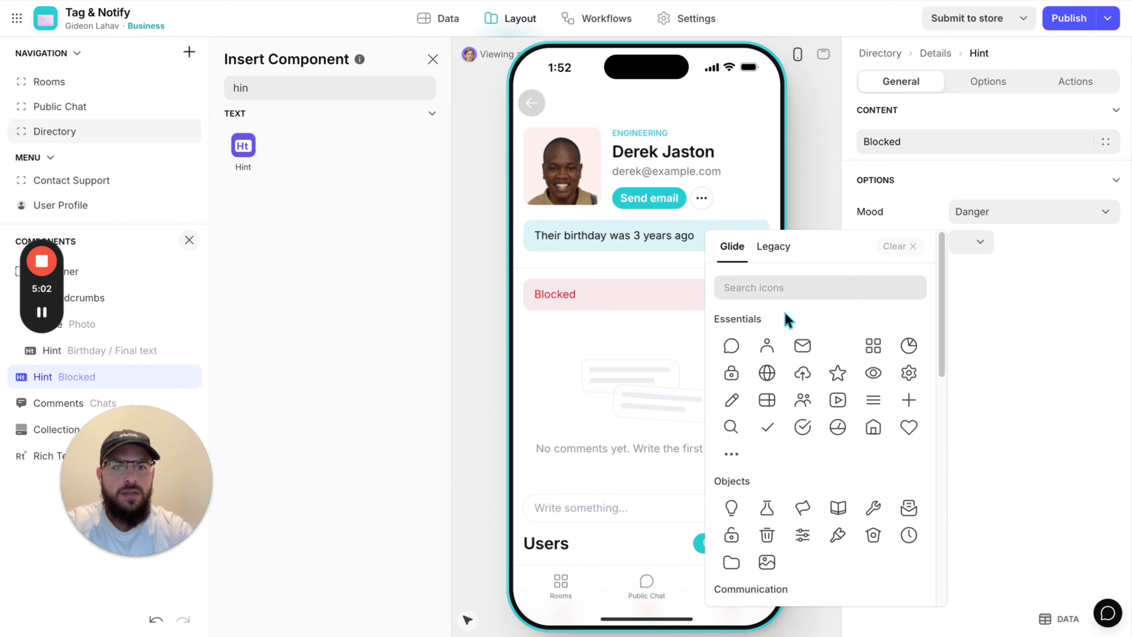
pyautogui.scroll(-10, 768, 477)
pyautogui.click(874, 580)
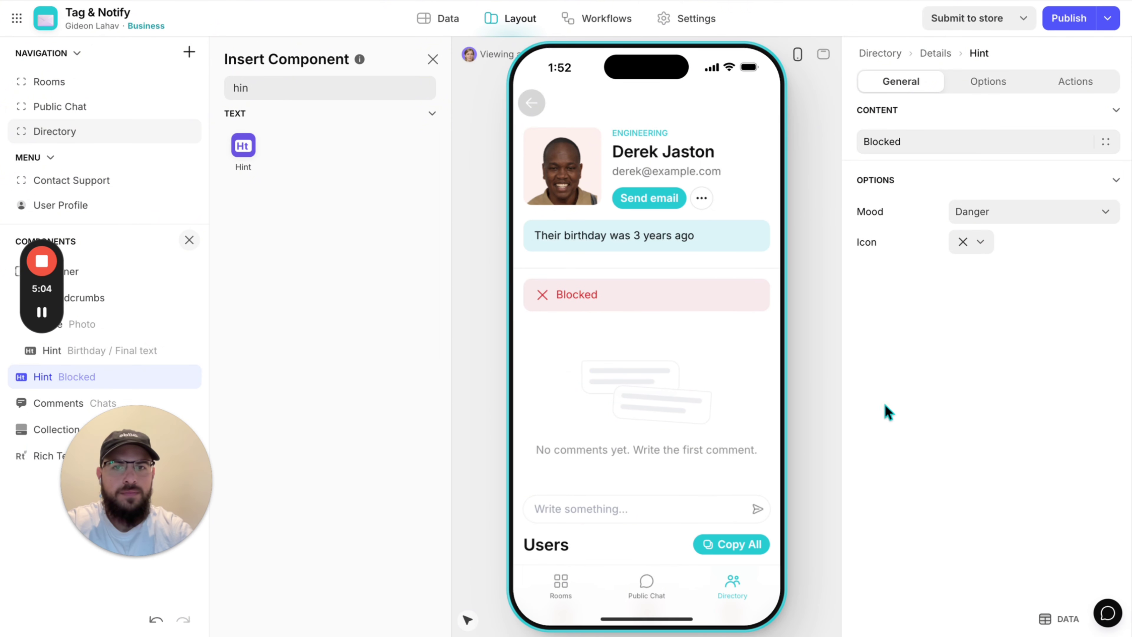
# - Add a visibility condition so the Blocked hint shows only when White List rel is empty
pyautogui.click(983, 82)
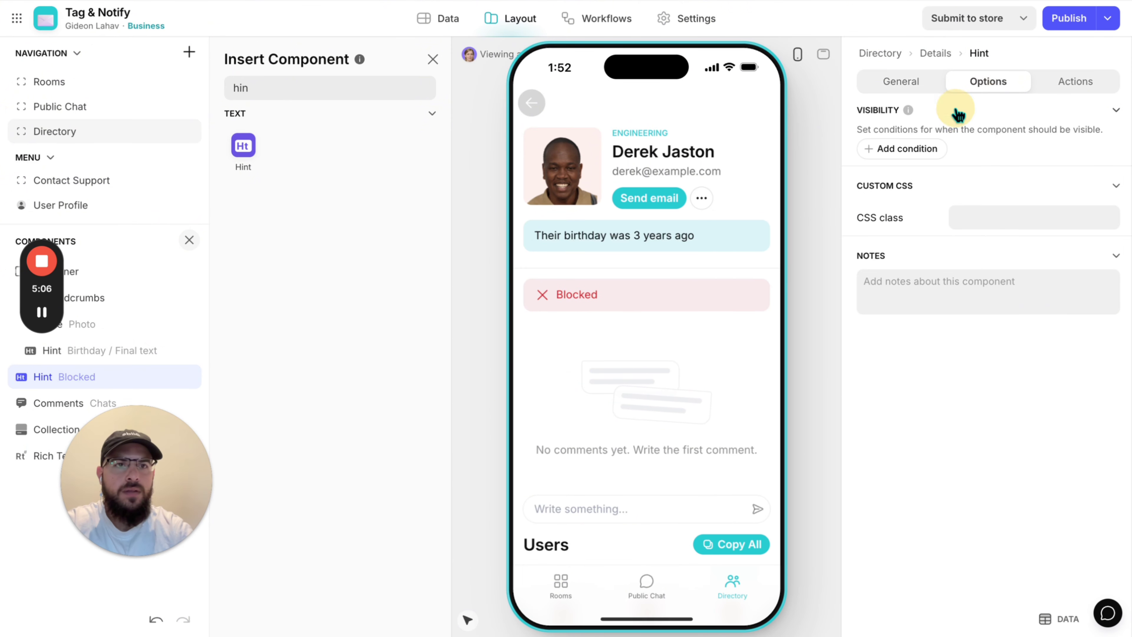
pyautogui.click(905, 147)
pyautogui.click(905, 185)
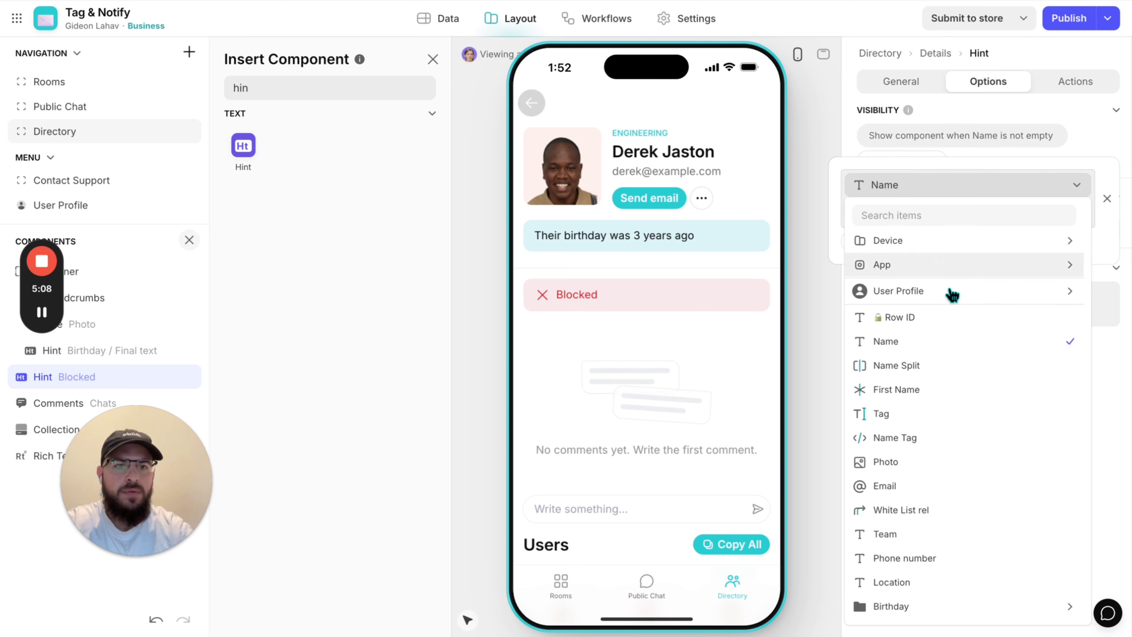
pyautogui.scroll(-1, 956, 435)
pyautogui.click(953, 478)
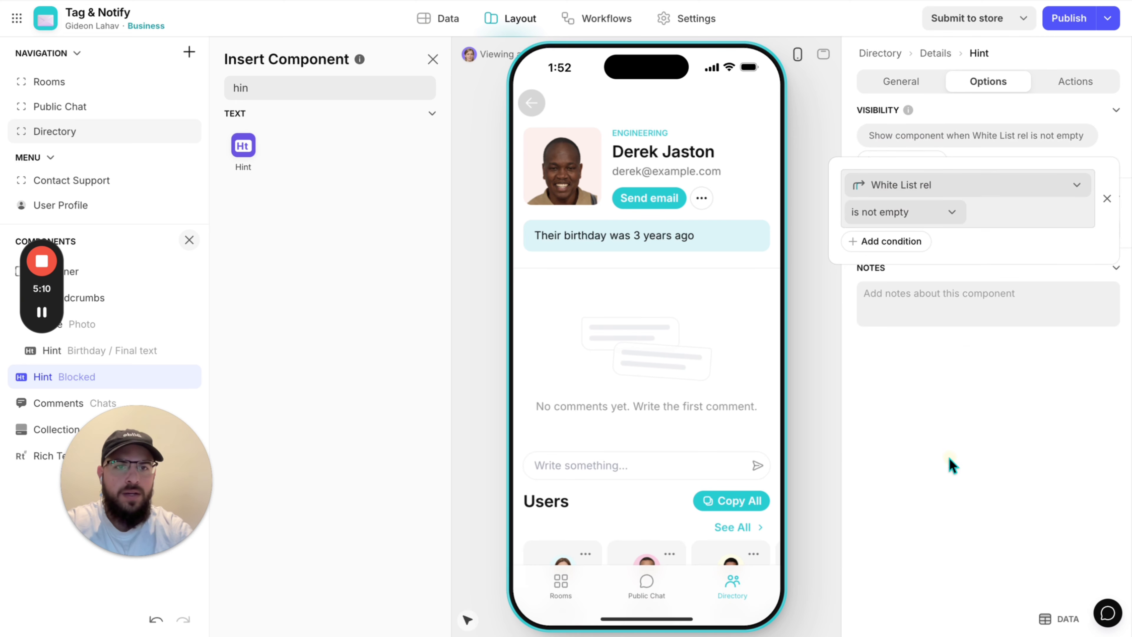
pyautogui.click(903, 222)
pyautogui.click(875, 241)
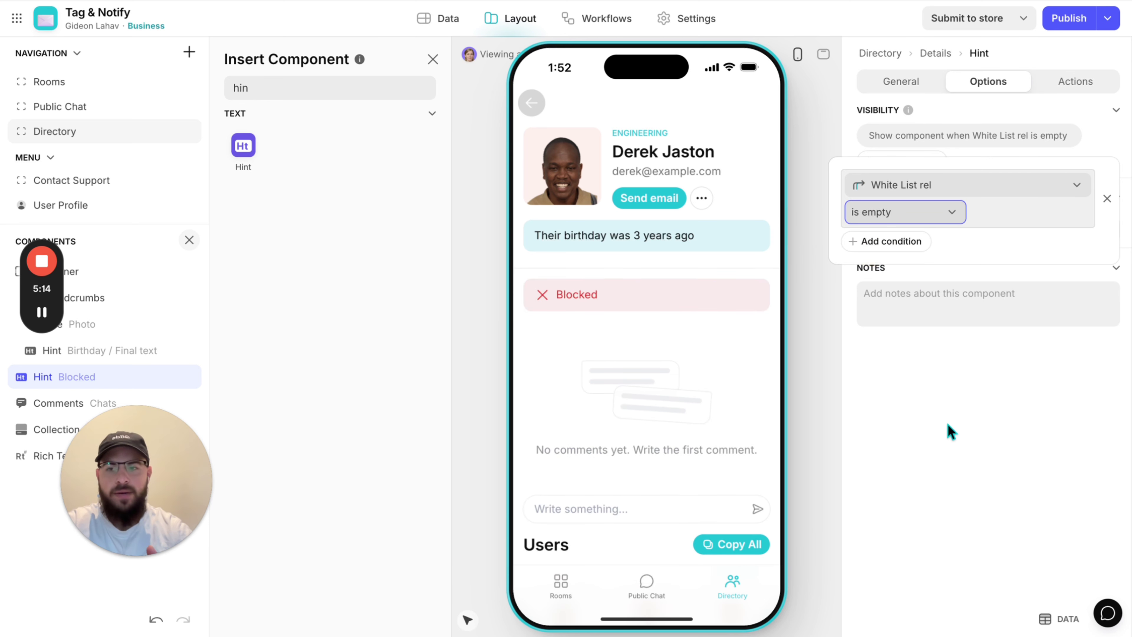
# - Title the Blocked hint's action "Give acesses"
pyautogui.click(1075, 85)
pyautogui.doubleClick(984, 142)
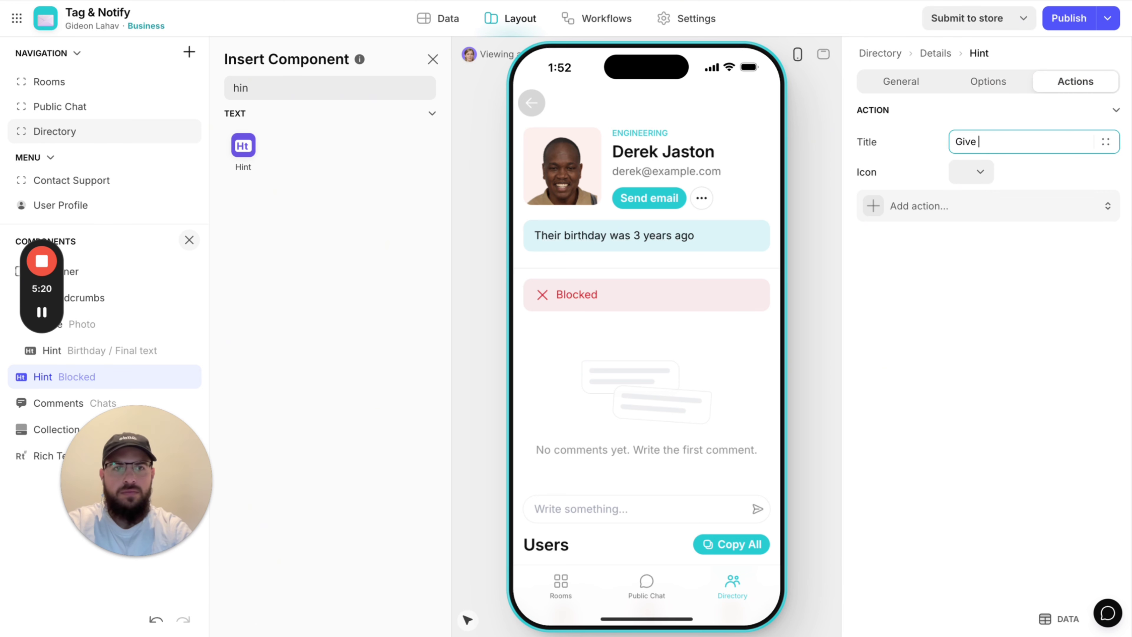
pyautogui.write('Give acesses')
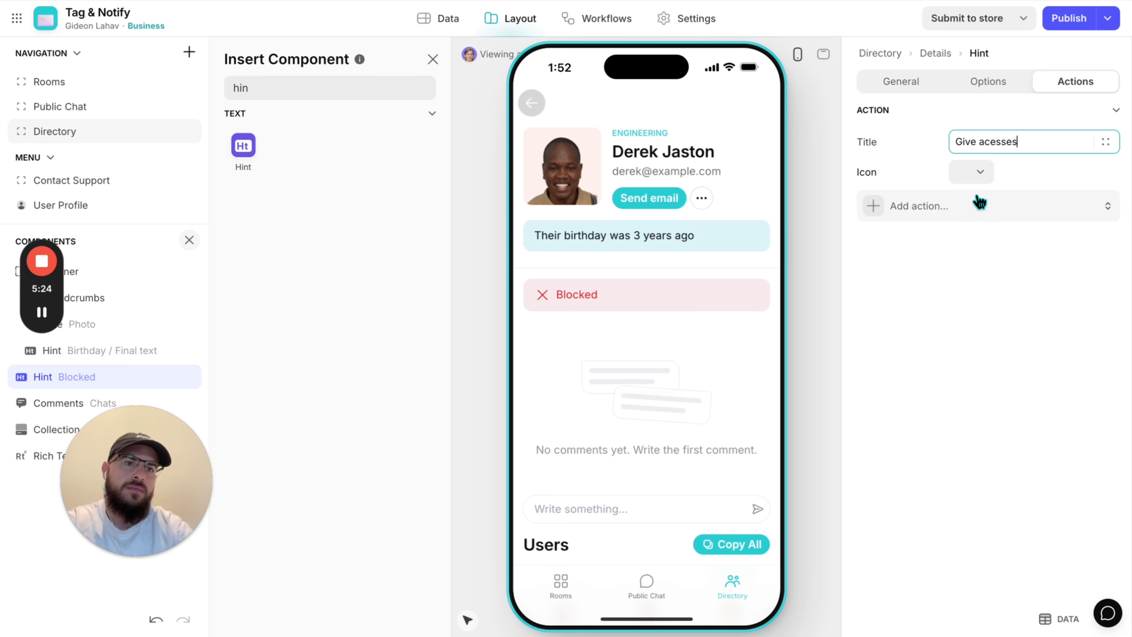
pyautogui.click(989, 285)
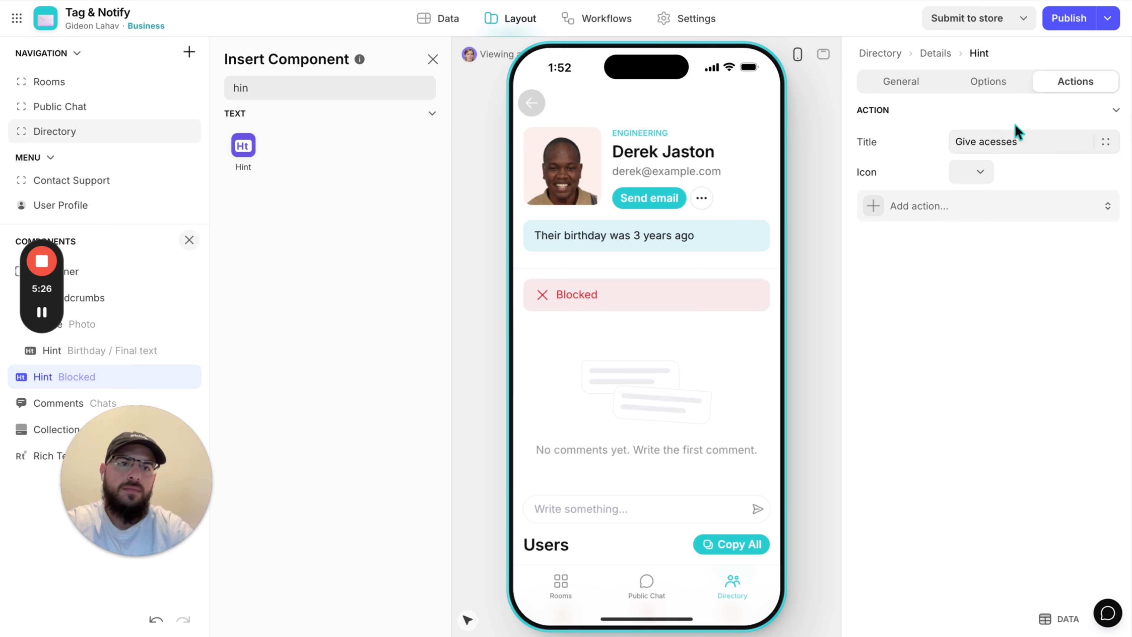
# - Make the hint's action add a row to the White List table, filling its Email with the user's Email column
pyautogui.click(936, 205)
pyautogui.click(917, 266)
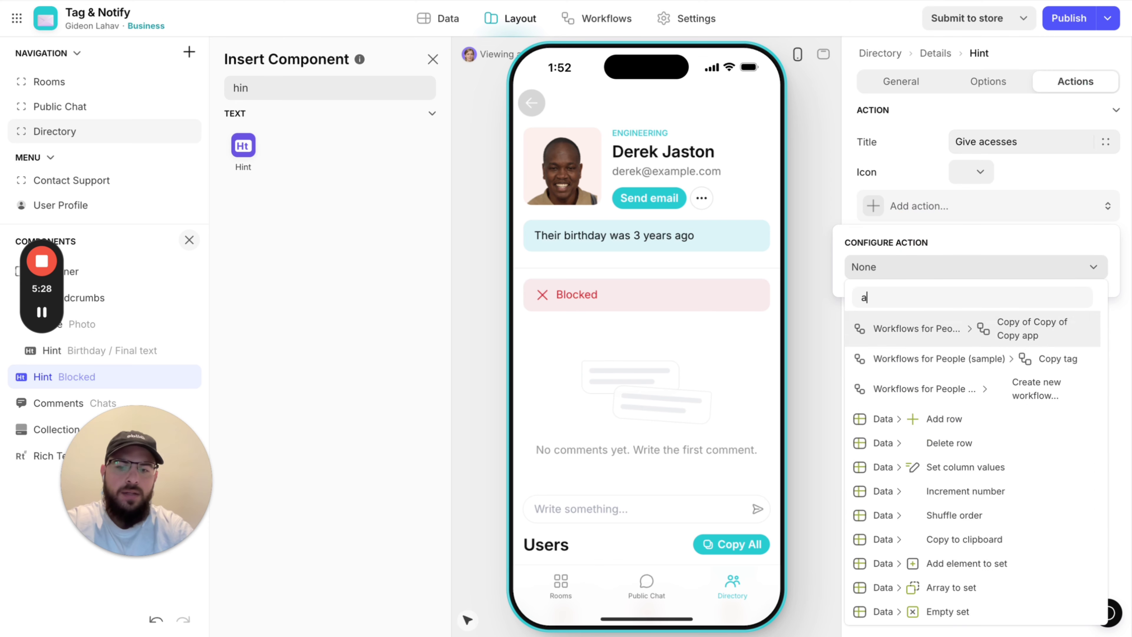
pyautogui.write('add')
pyautogui.press('Return')
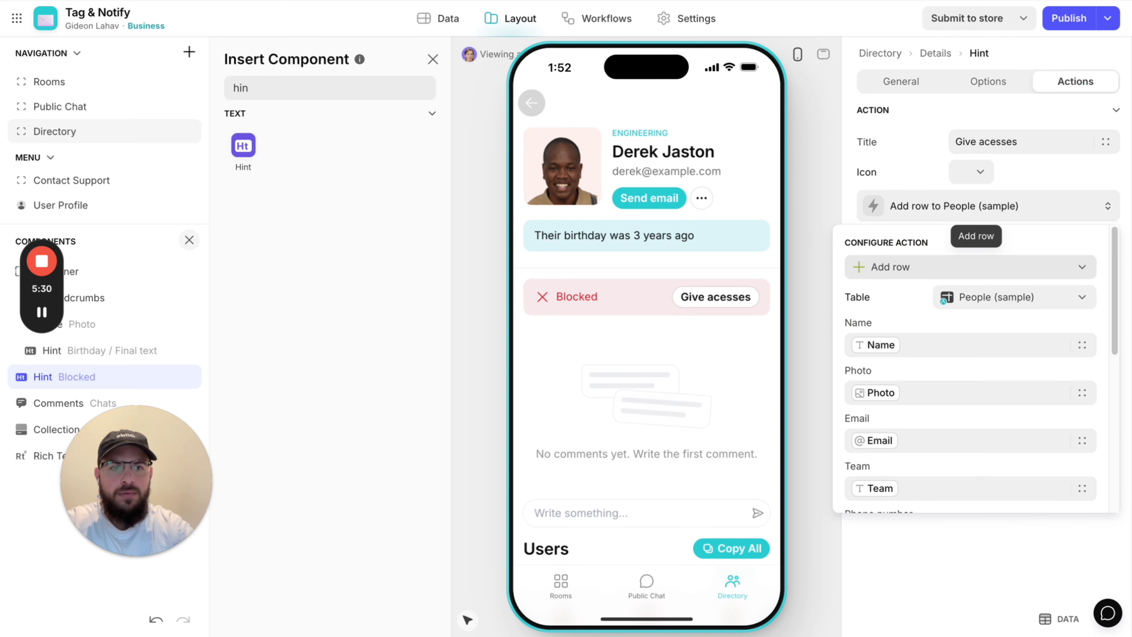
pyautogui.click(948, 299)
pyautogui.click(978, 428)
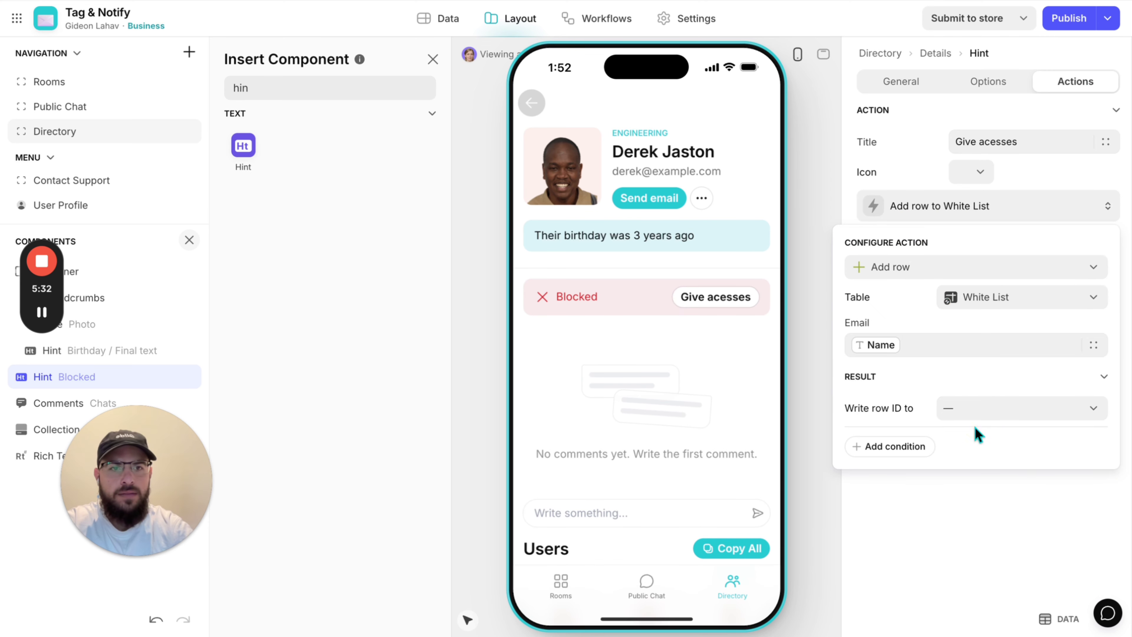
pyautogui.click(869, 350)
pyautogui.scroll(-5, 930, 488)
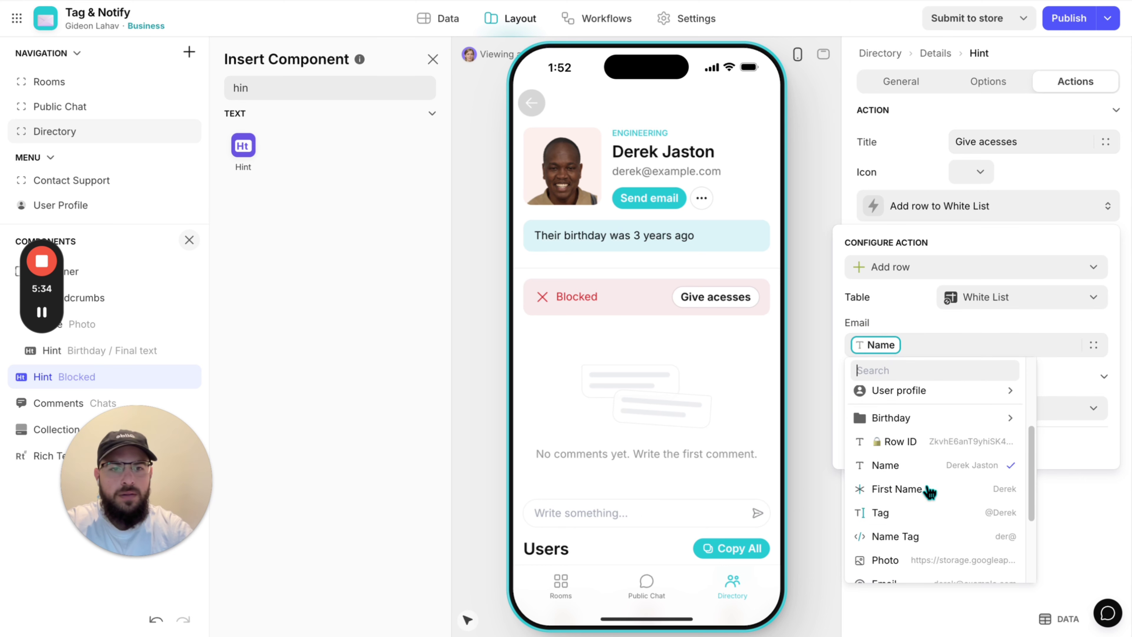
pyautogui.scroll(-3, 917, 535)
pyautogui.click(917, 511)
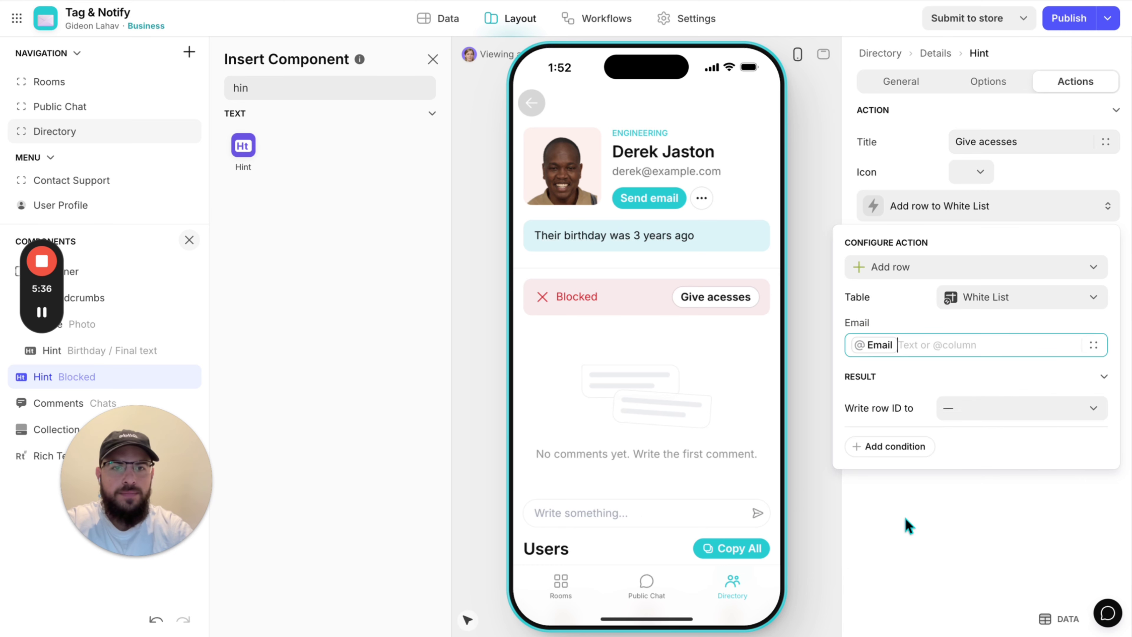
pyautogui.click(935, 510)
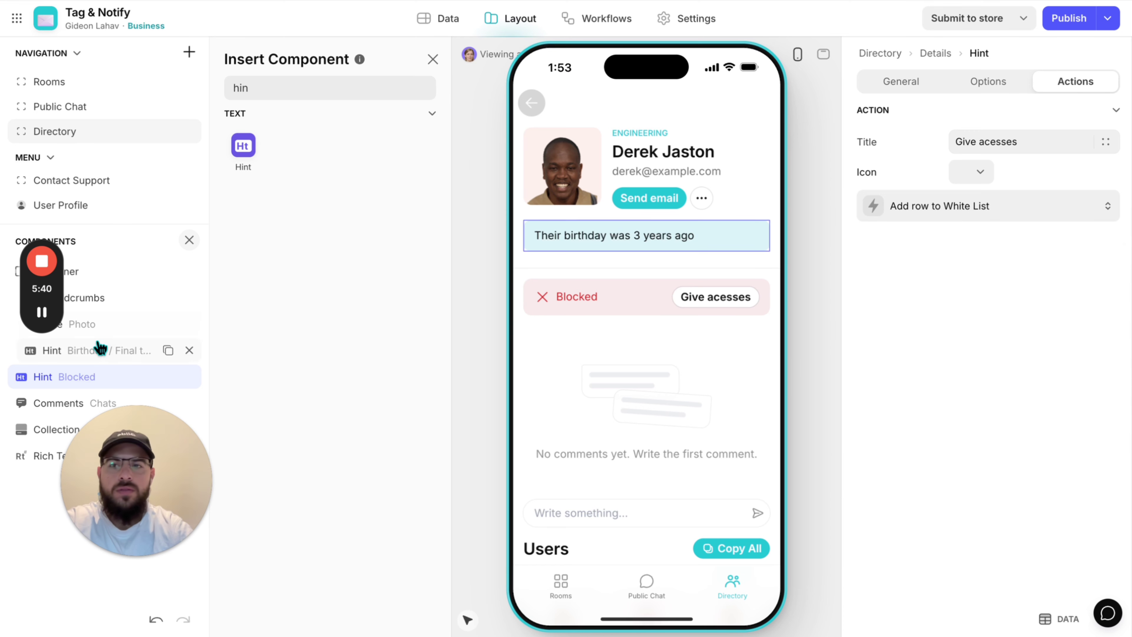
# - Give the previewed user access through the Blocked hint and check the added email in the White List table
pyautogui.click(701, 307)
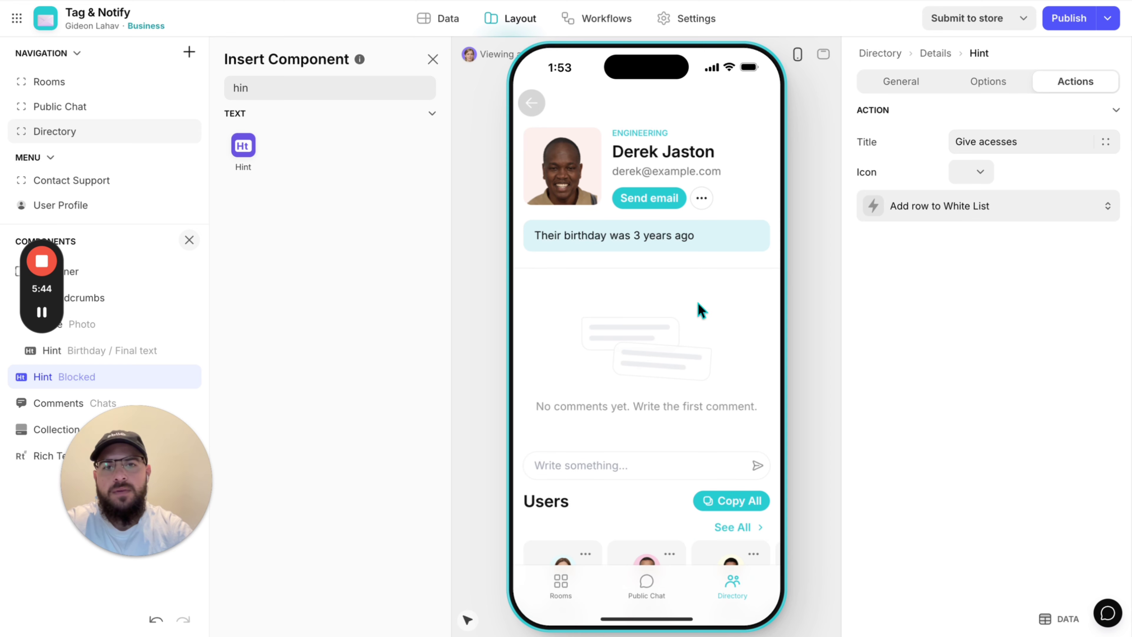
pyautogui.click(441, 19)
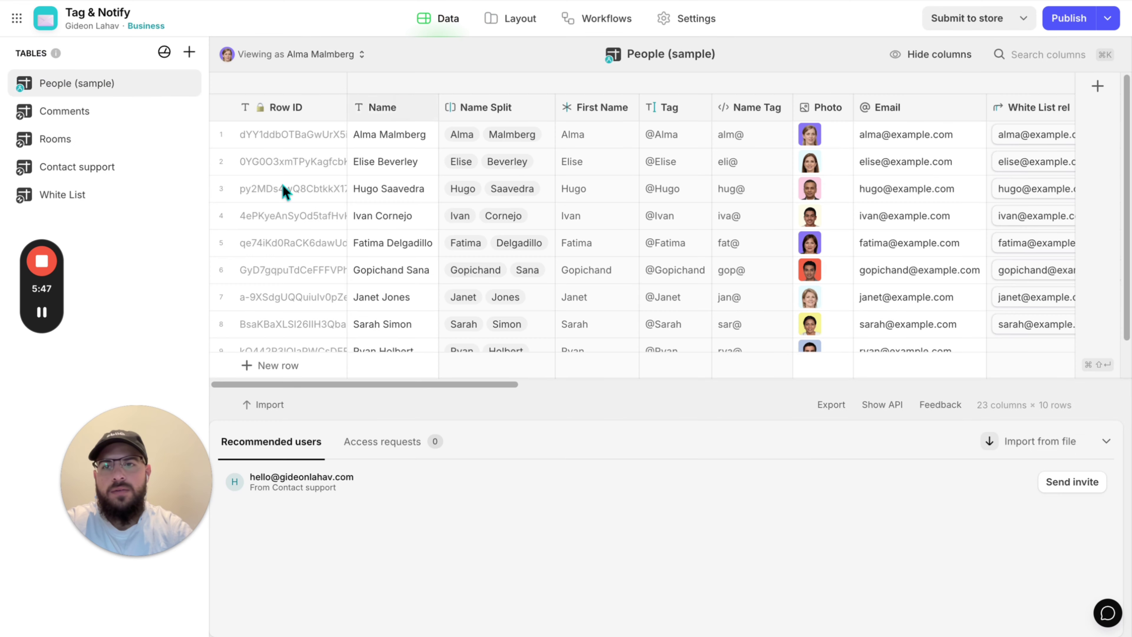
pyautogui.click(95, 196)
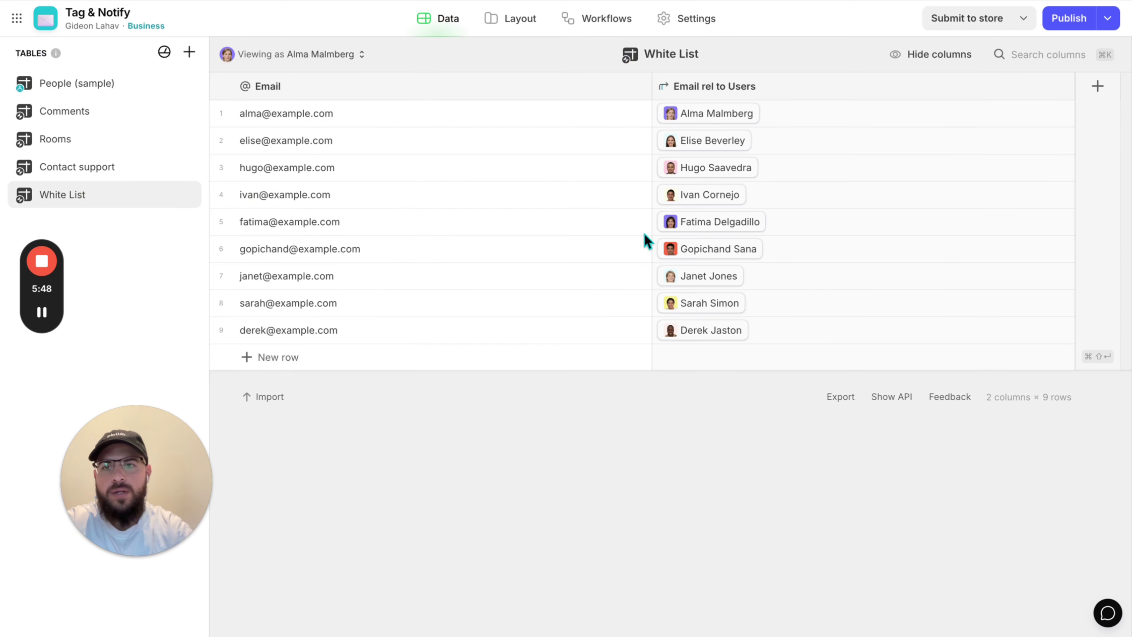
pyautogui.click(515, 335)
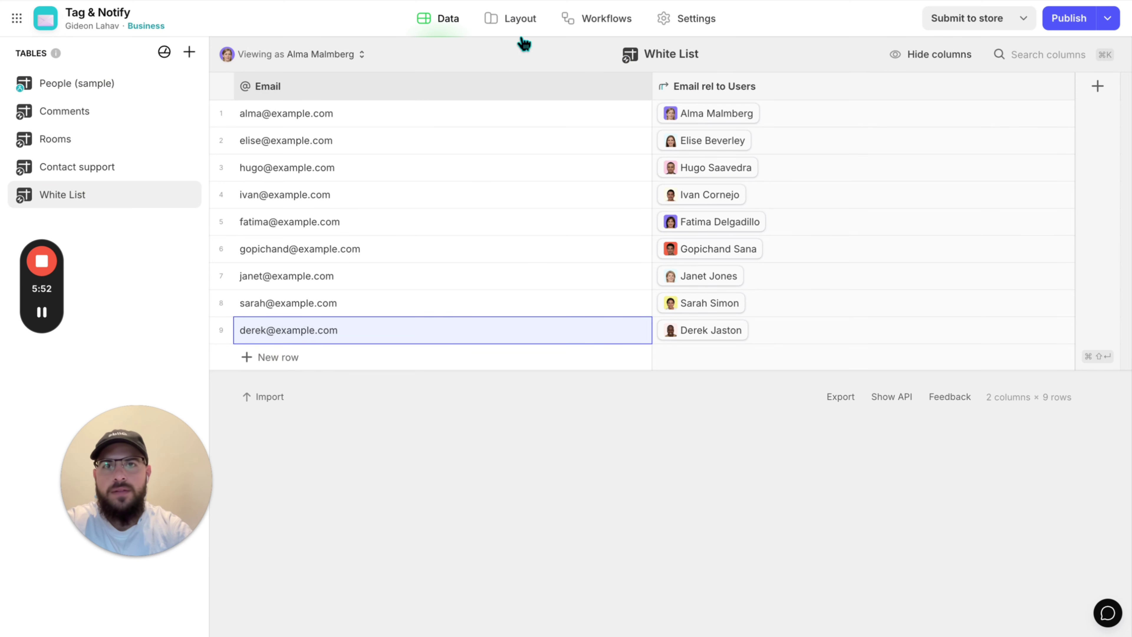
# - Duplicate the Blocked hint on the details screen and show the copy only when White List rel is not empty
pyautogui.click(519, 21)
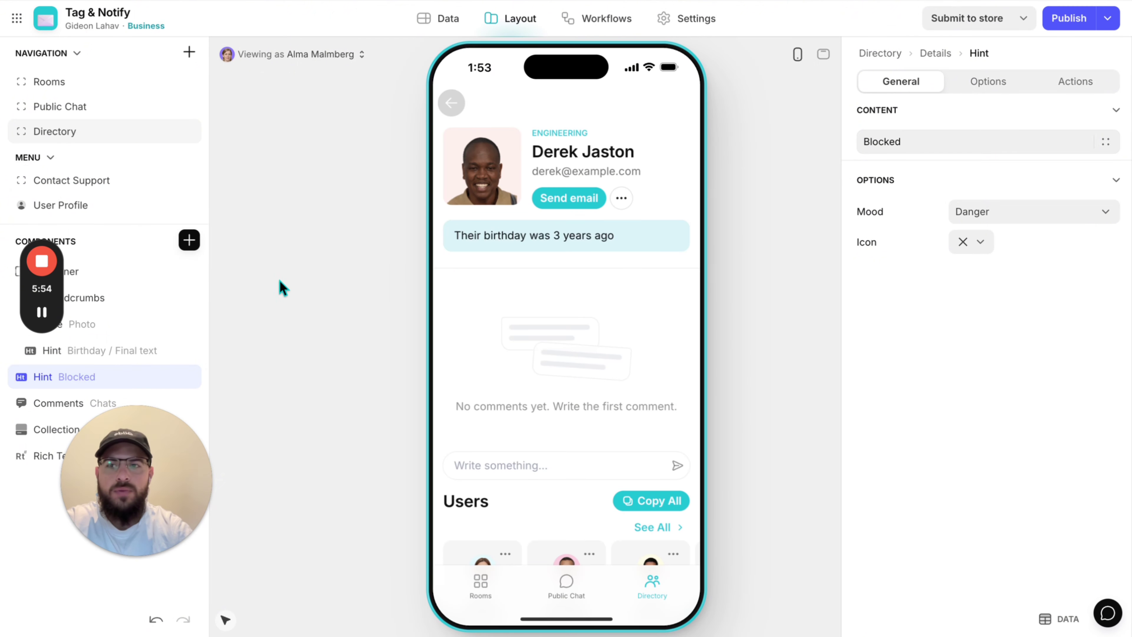
pyautogui.click(168, 376)
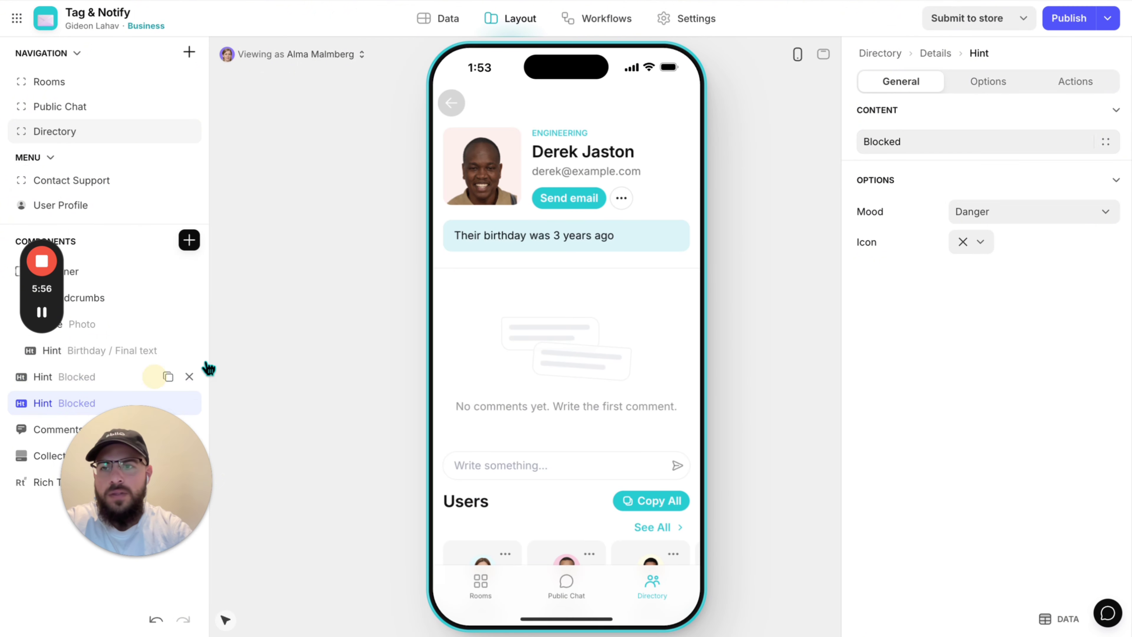
pyautogui.click(986, 83)
pyautogui.click(958, 134)
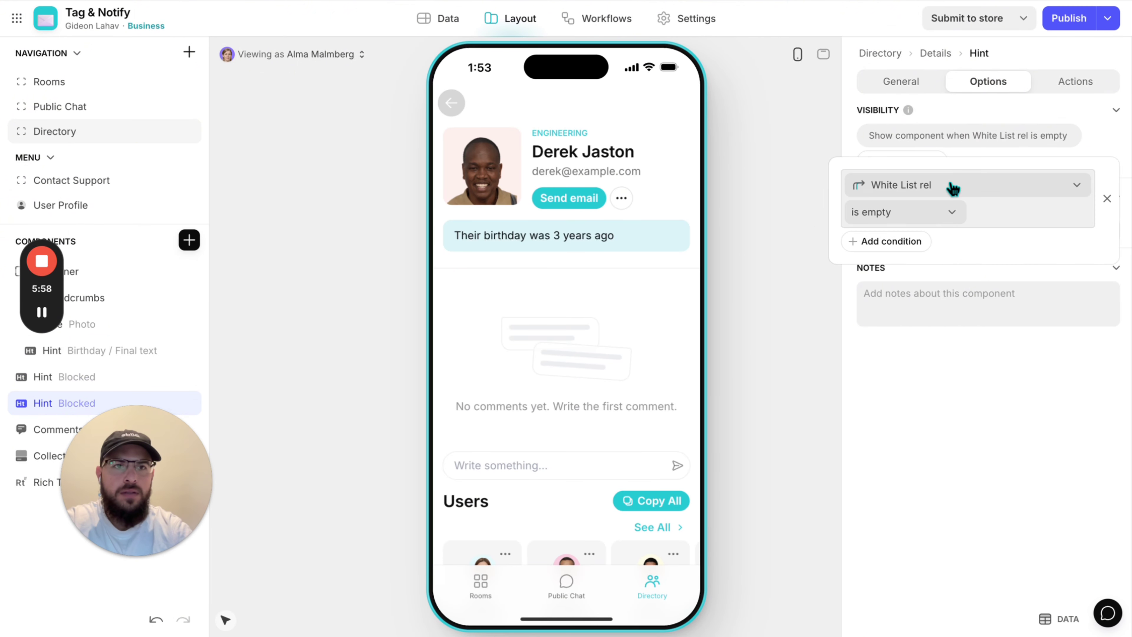
pyautogui.click(942, 213)
pyautogui.click(910, 261)
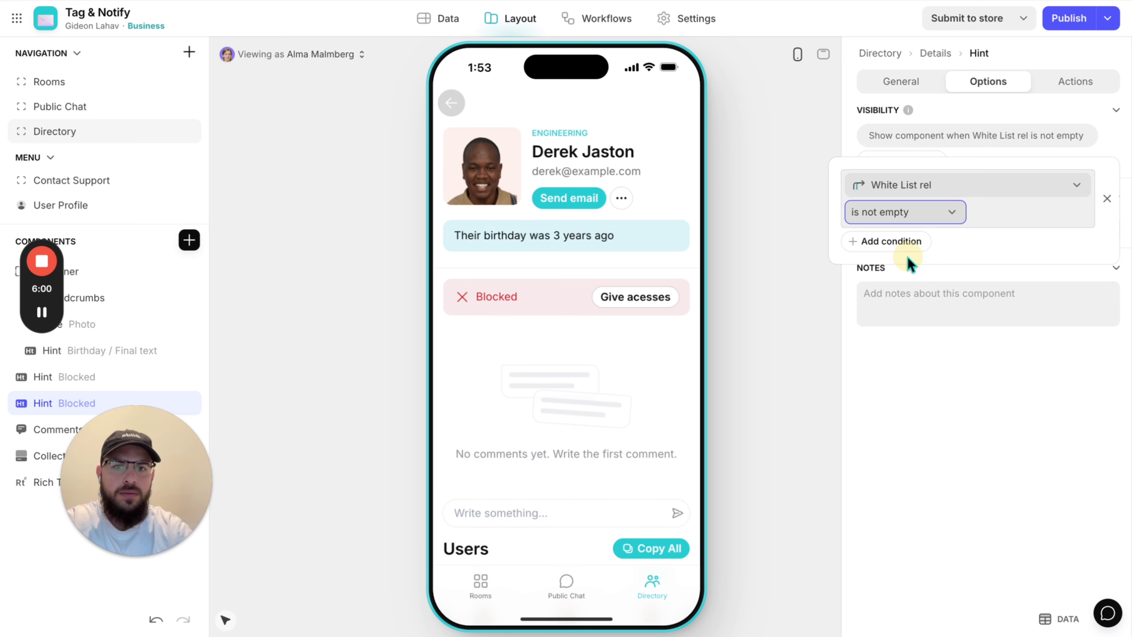
pyautogui.click(959, 391)
# - Restyle the duplicated hint with the Success mood, a check mark icon and the content "Has acesses"
pyautogui.click(918, 87)
pyautogui.click(993, 213)
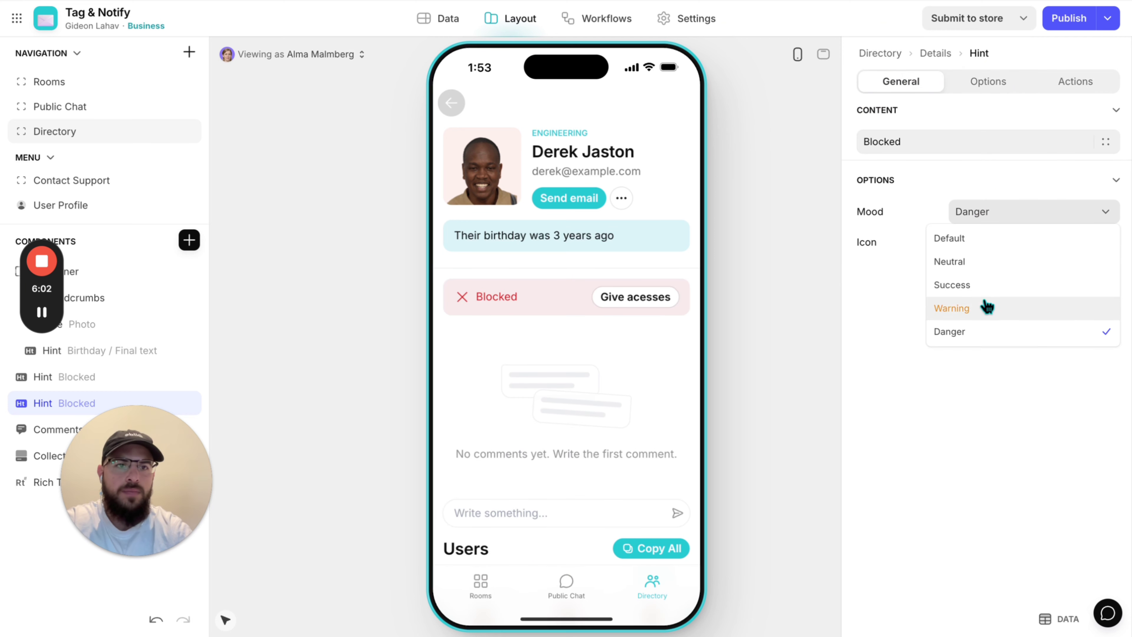
pyautogui.click(985, 335)
pyautogui.click(981, 211)
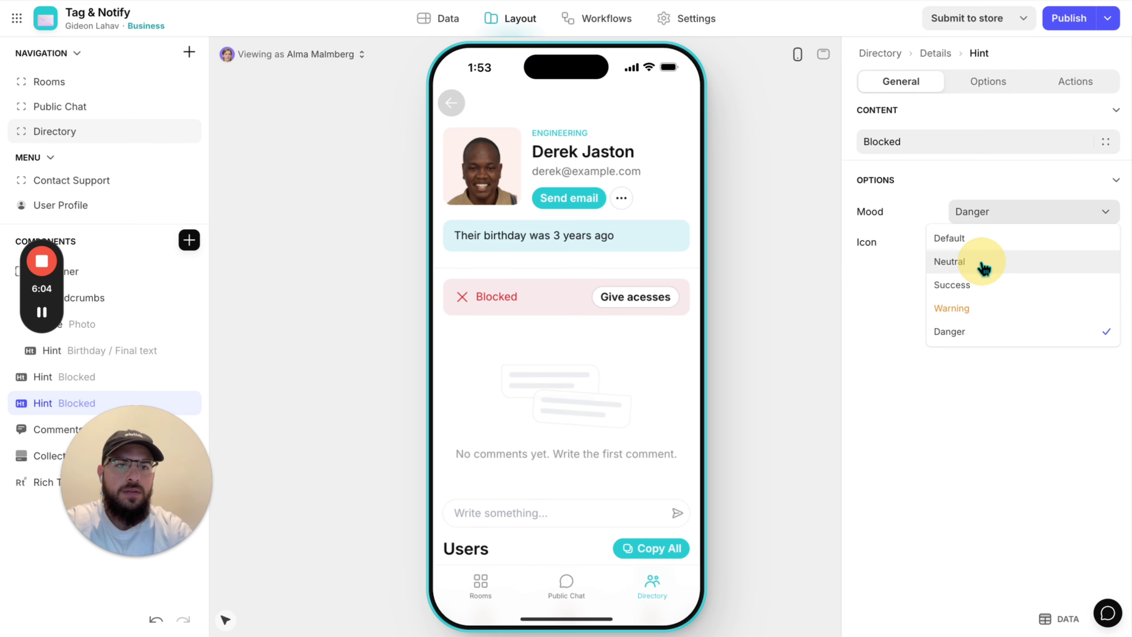
pyautogui.click(981, 285)
pyautogui.click(974, 245)
pyautogui.click(763, 431)
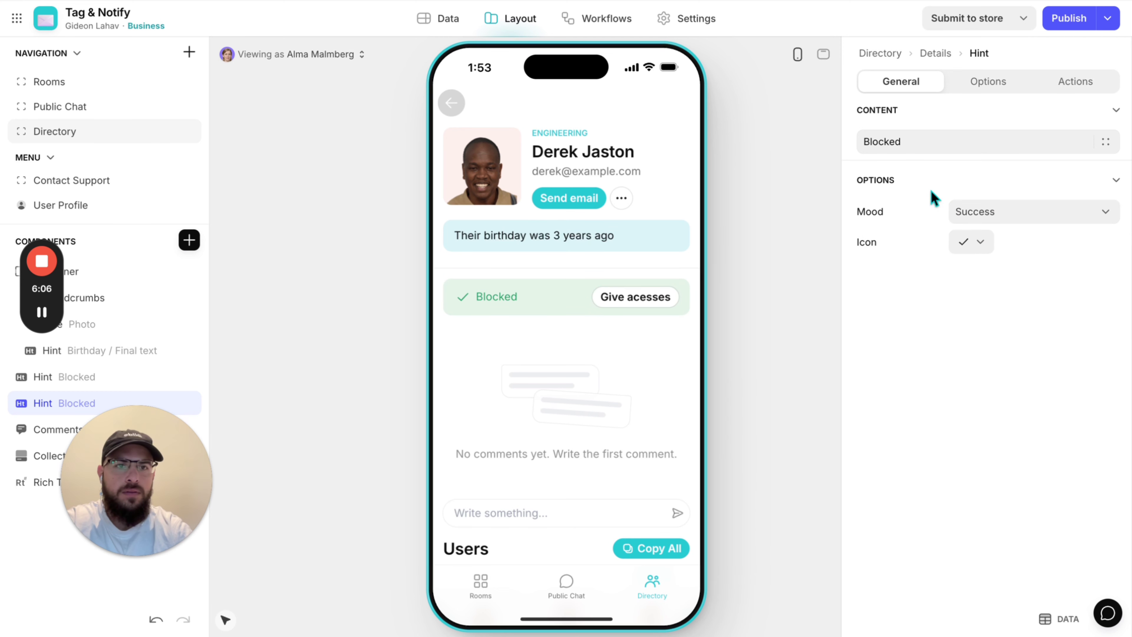
pyautogui.doubleClick(870, 141)
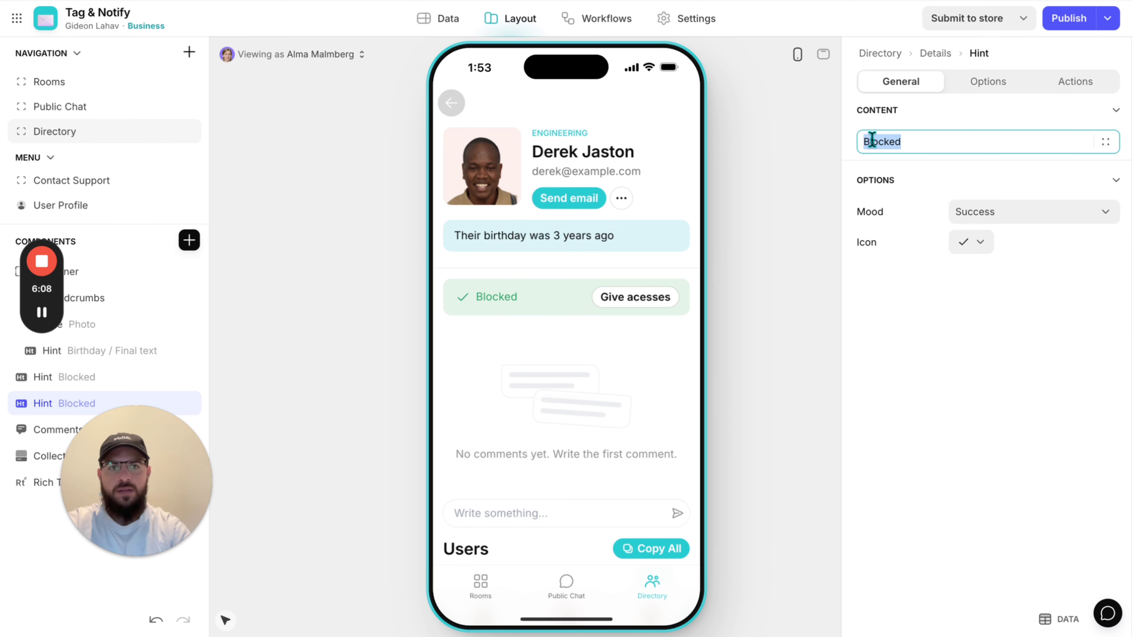
pyautogui.write('Has acesses')
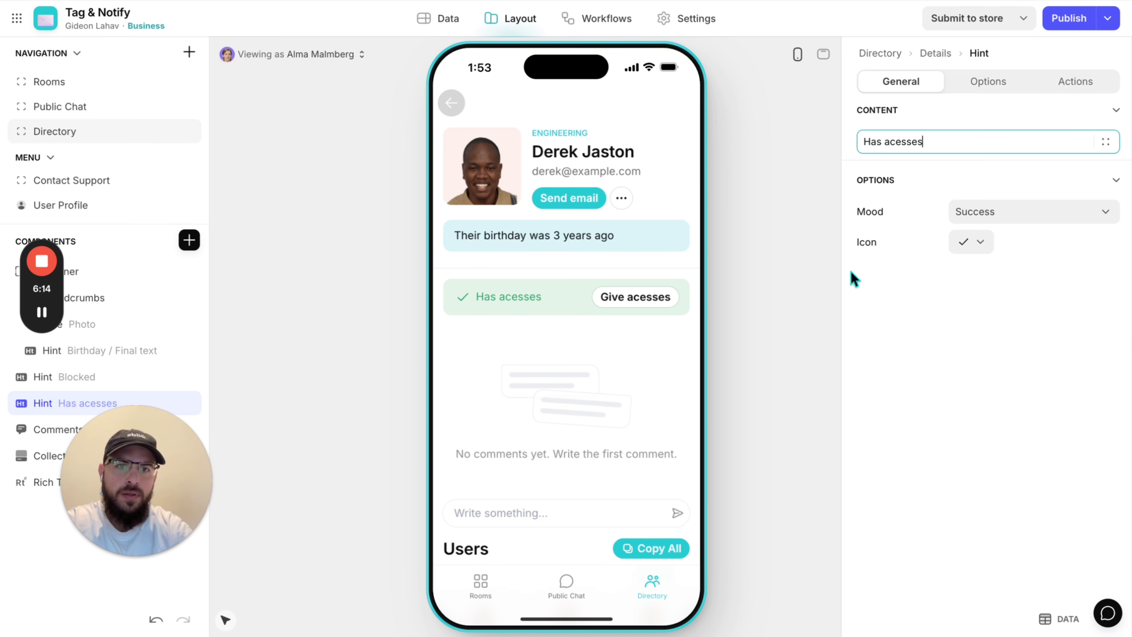
# - Title the Has acesses hint's action button "Deny acesses" and give it an X icon
pyautogui.click(1106, 82)
pyautogui.click(986, 141)
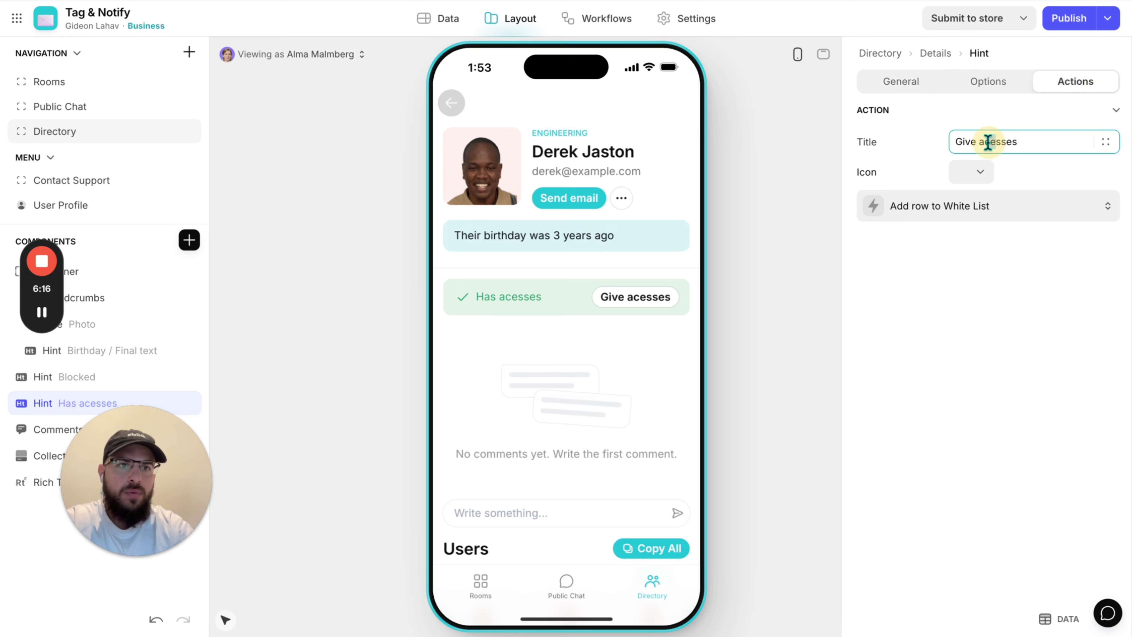
pyautogui.doubleClick(966, 142)
pyautogui.write('Deny')
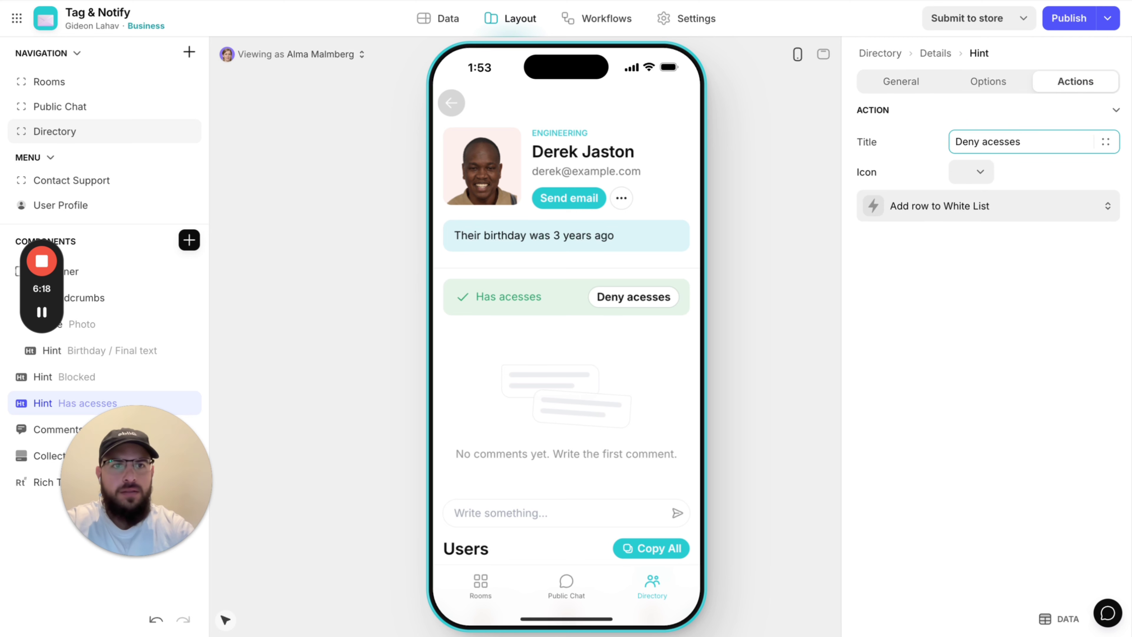
pyautogui.click(963, 174)
pyautogui.scroll(-5, 978, 498)
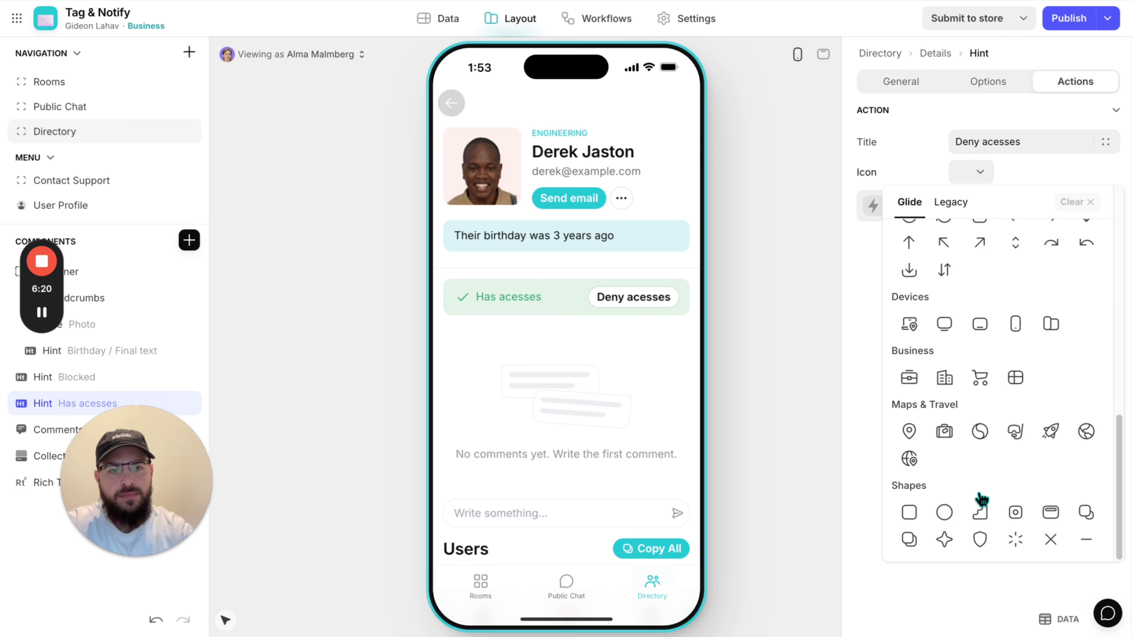
pyautogui.click(1059, 547)
# - Change the Deny acesses action from adding a row to Delete row, targeting the White List rel relation
pyautogui.click(937, 214)
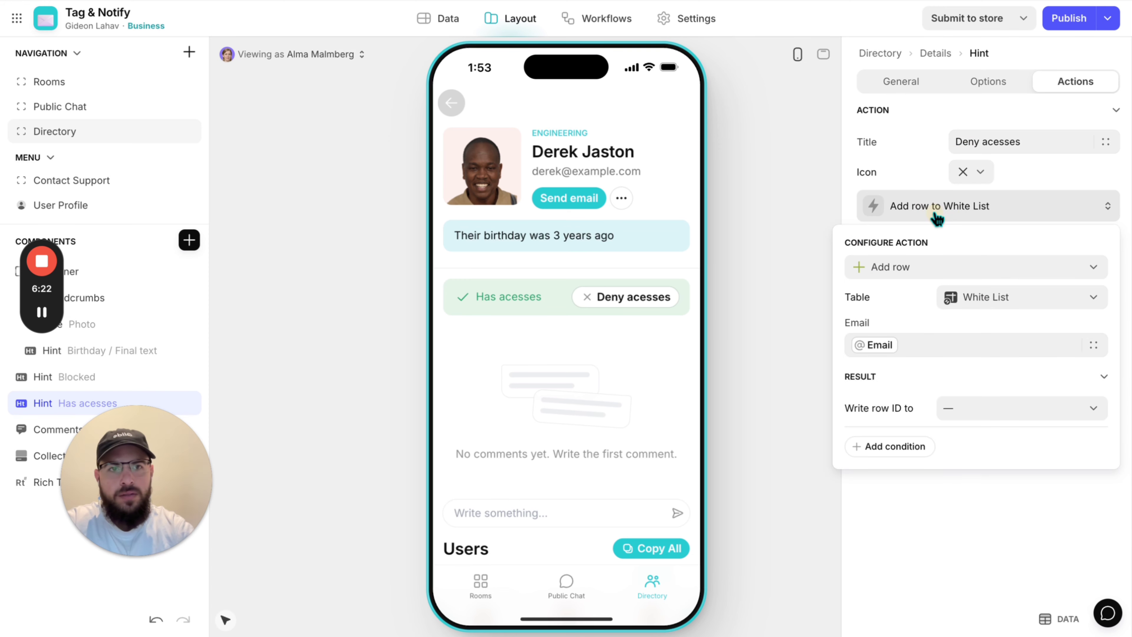
pyautogui.click(933, 273)
pyautogui.write('dele')
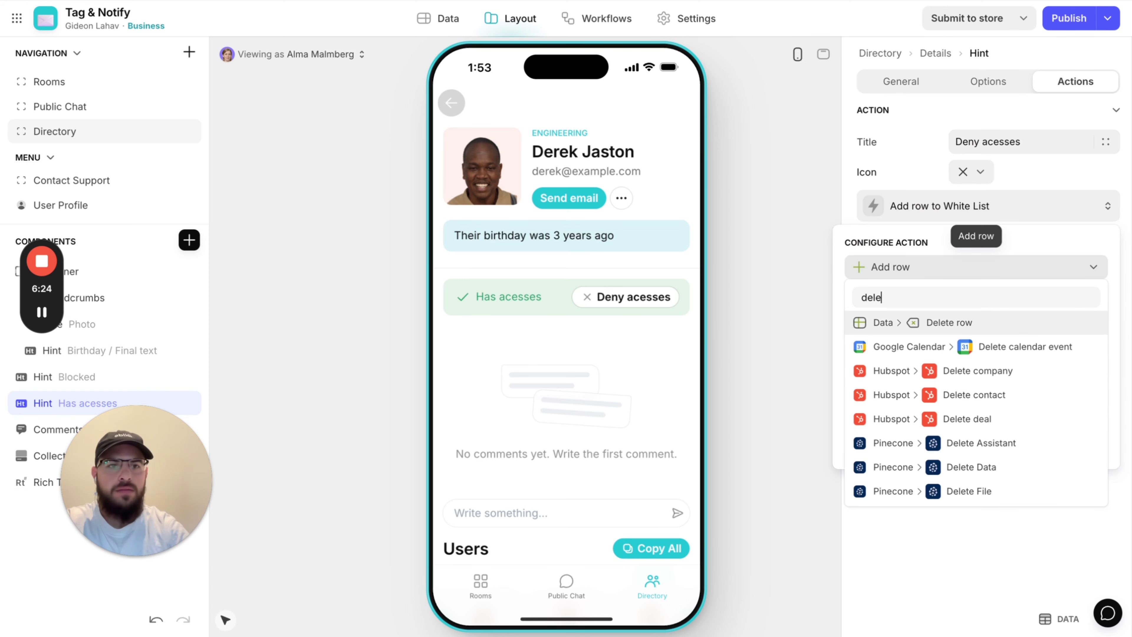
pyautogui.press('Return')
pyautogui.click(949, 300)
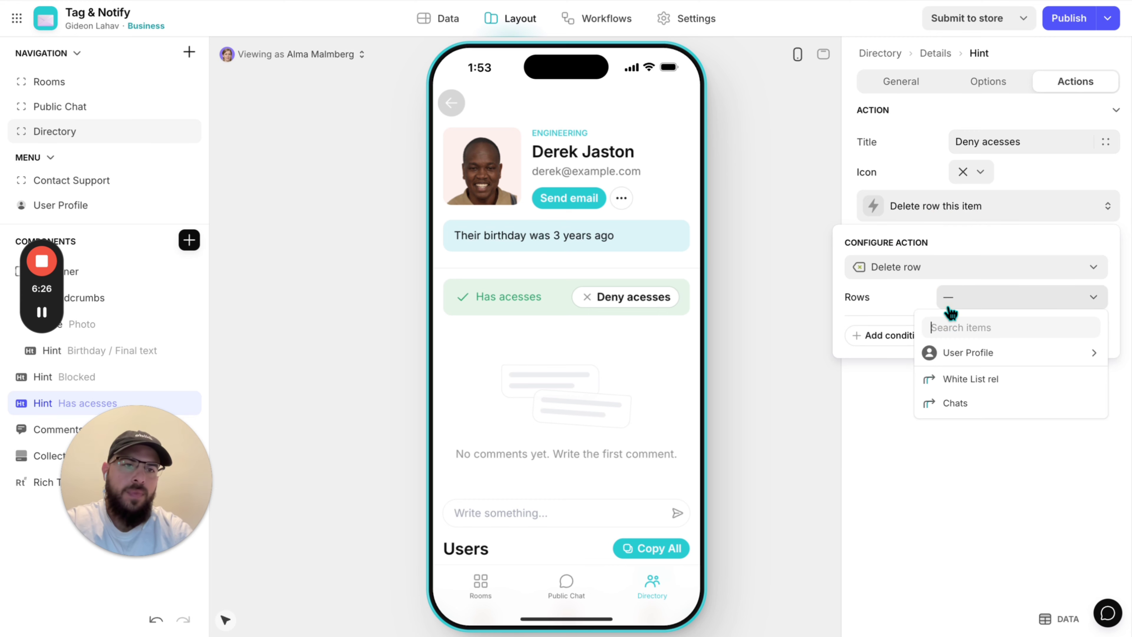
pyautogui.click(986, 386)
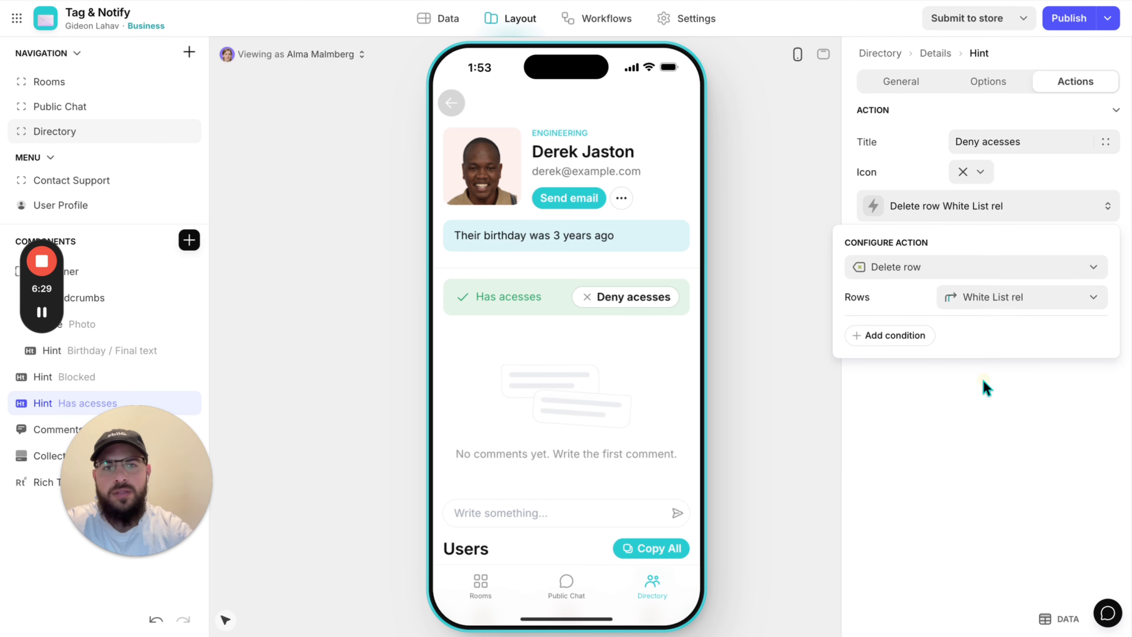
pyautogui.click(958, 441)
# - Test denying and giving access repeatedly in the preview, ending with access denied, and check the White List table
pyautogui.click(613, 303)
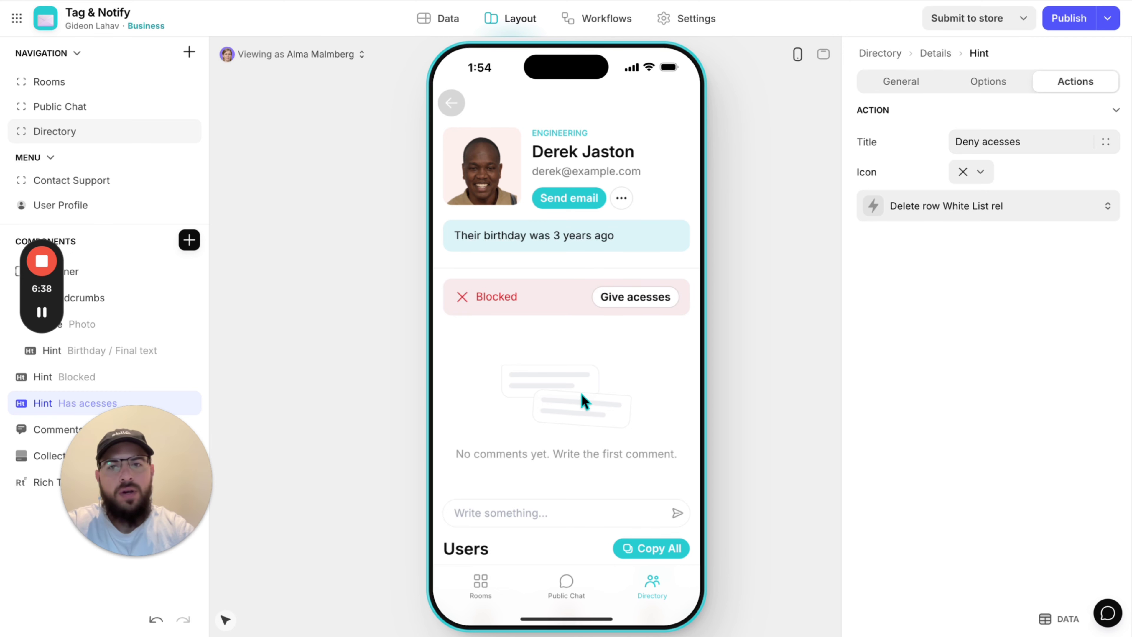
pyautogui.click(628, 308)
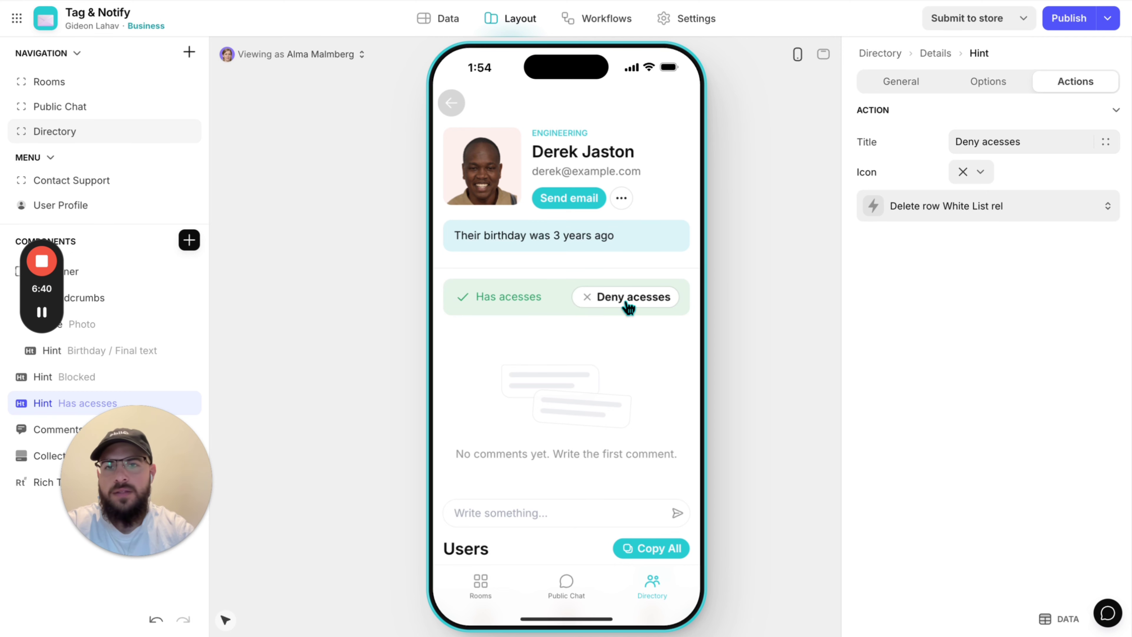
pyautogui.click(629, 308)
pyautogui.click(628, 308)
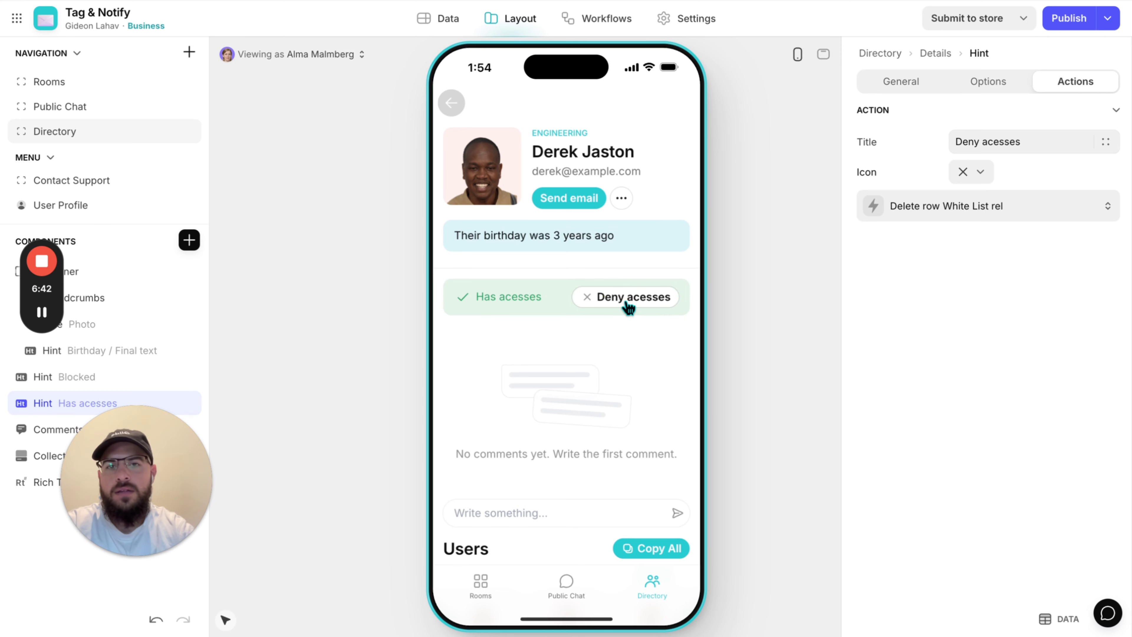
pyautogui.click(628, 308)
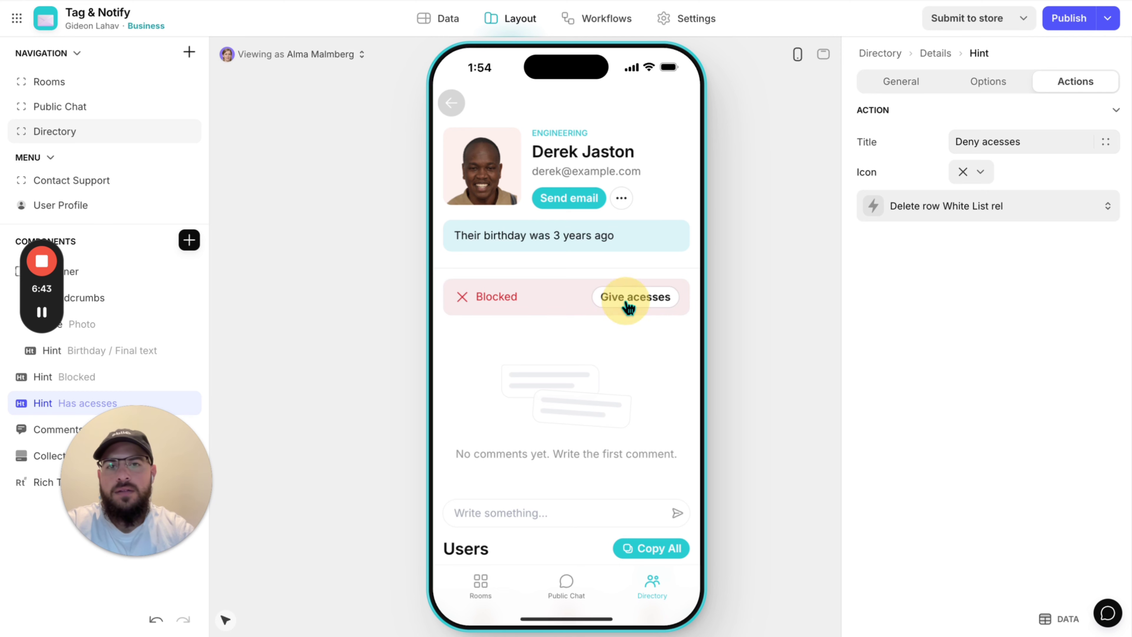
pyautogui.click(450, 25)
pyautogui.click(129, 198)
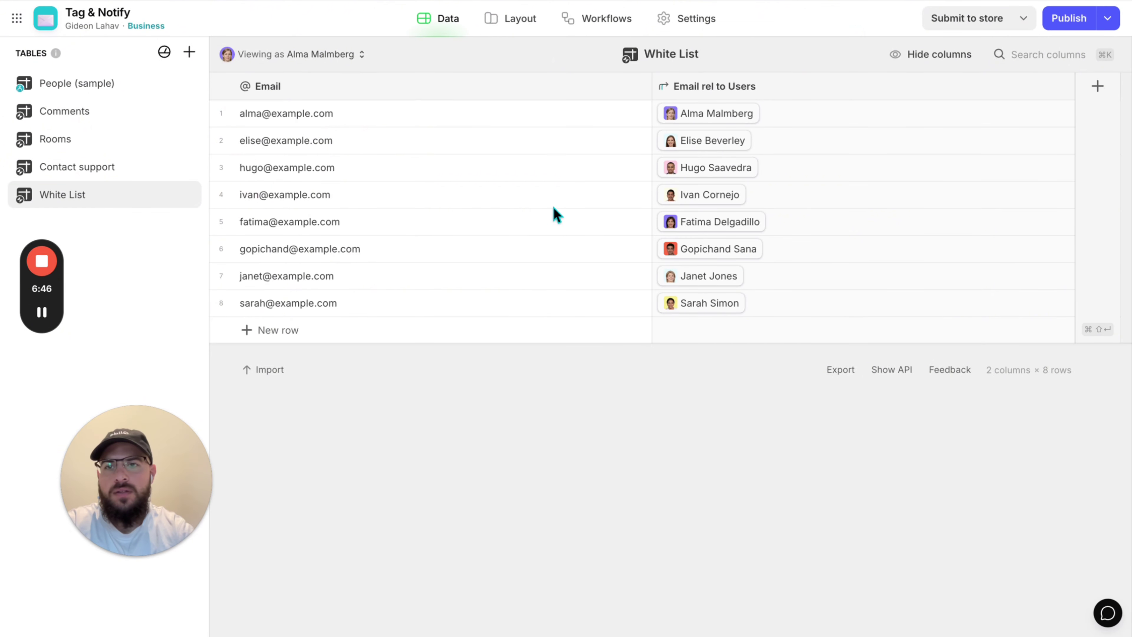
# - Give the previewed user access again from the details screen and check the email in the White List table
pyautogui.click(496, 10)
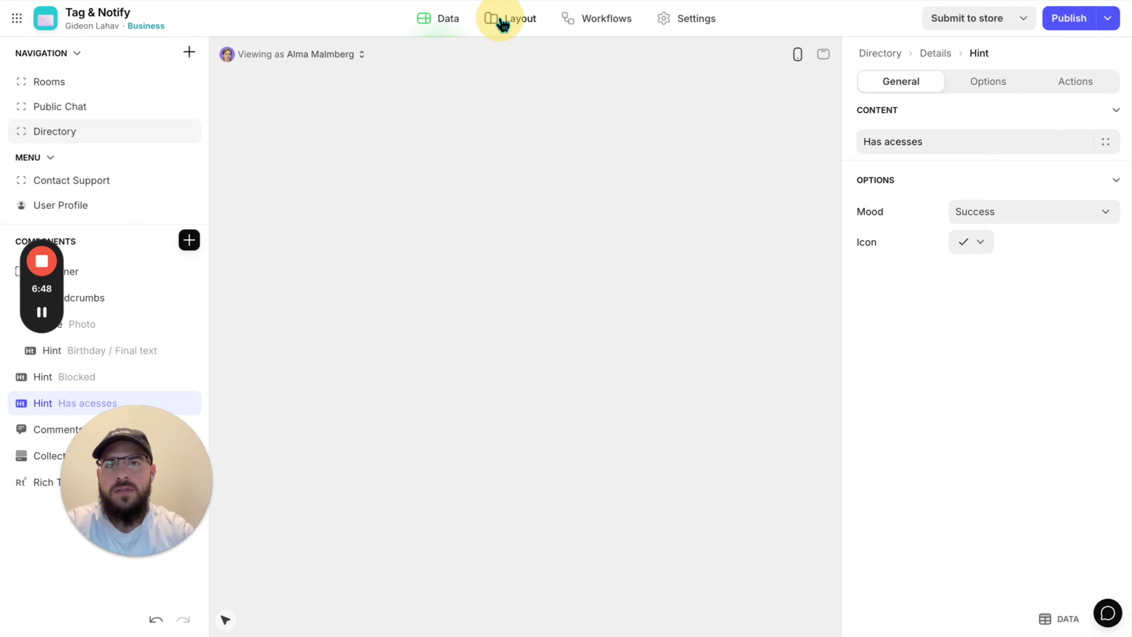
pyautogui.click(630, 298)
pyautogui.click(435, 18)
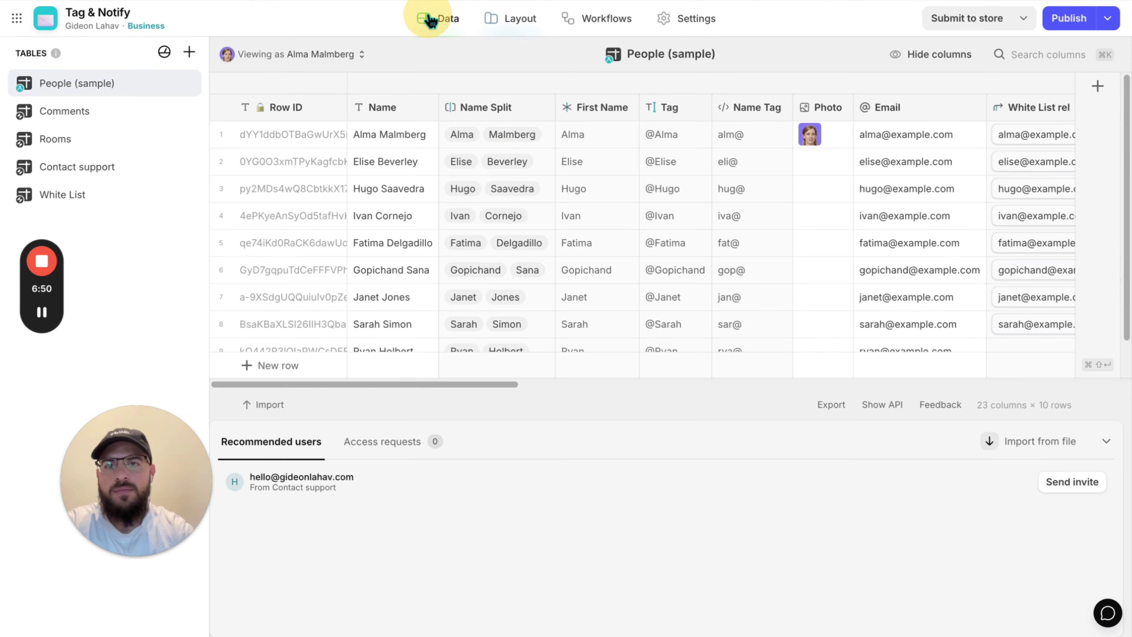
pyautogui.click(89, 192)
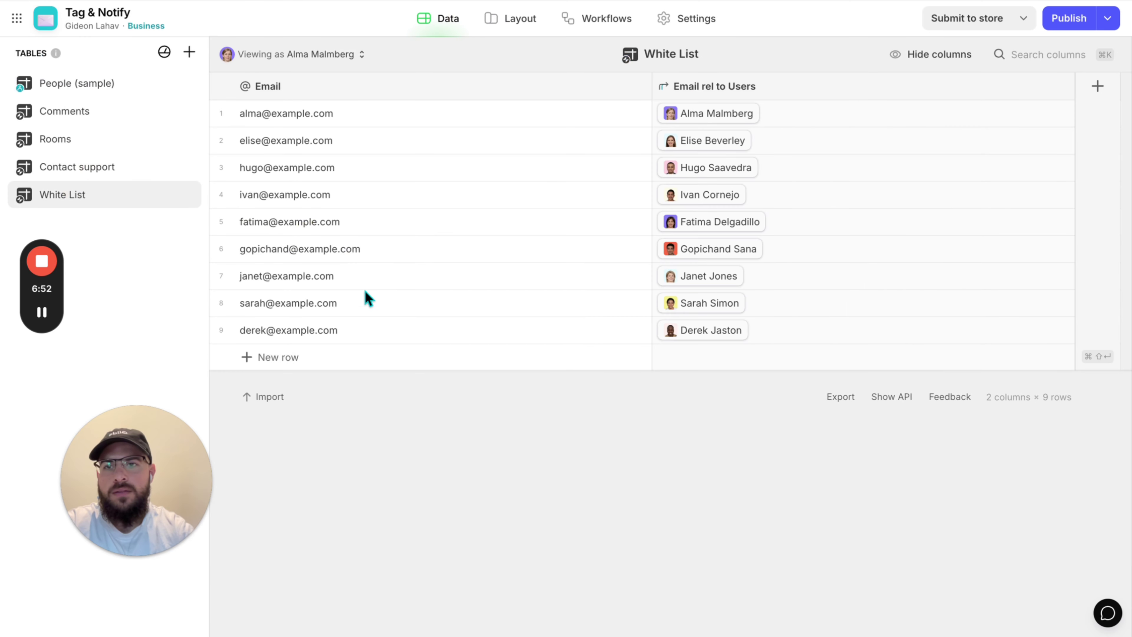
pyautogui.click(296, 327)
pyautogui.click(295, 326)
pyautogui.click(462, 311)
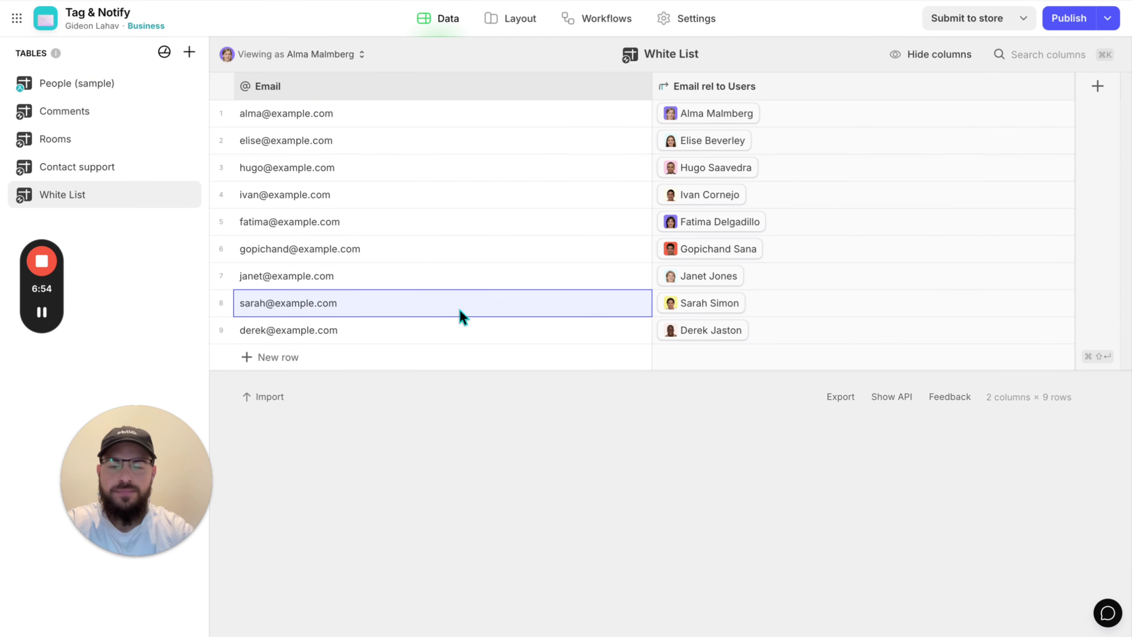
# - Add a Boolean column named Admin after Email in the People (sample) table and tick it for the first user
pyautogui.click(513, 18)
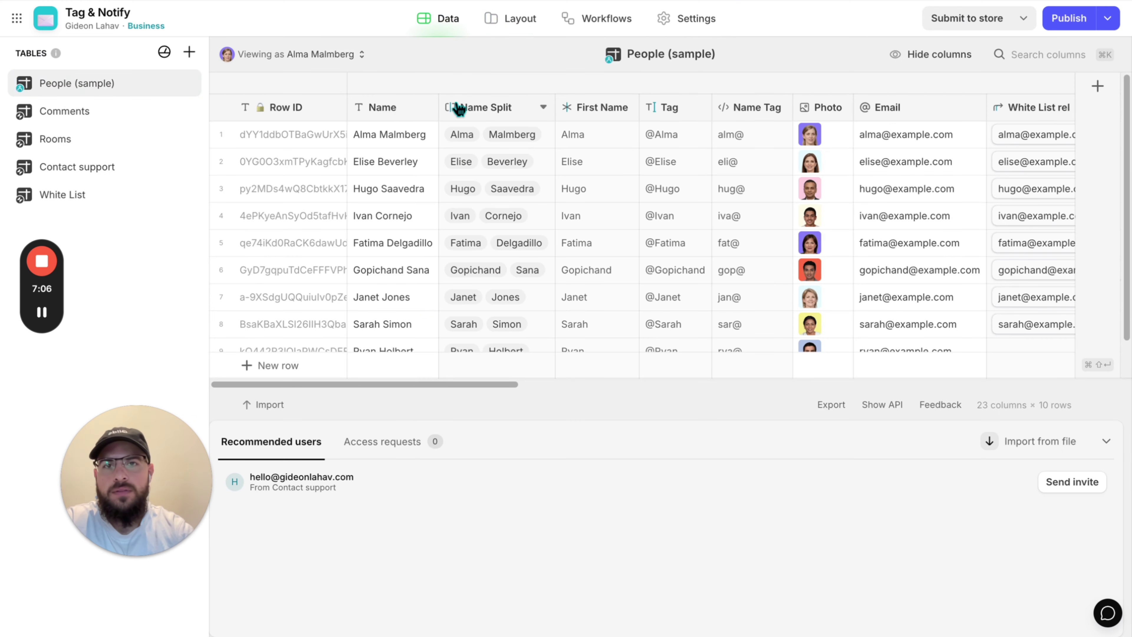
pyautogui.hscroll(10, 680, 191)
pyautogui.hscroll(10, 680, 191)
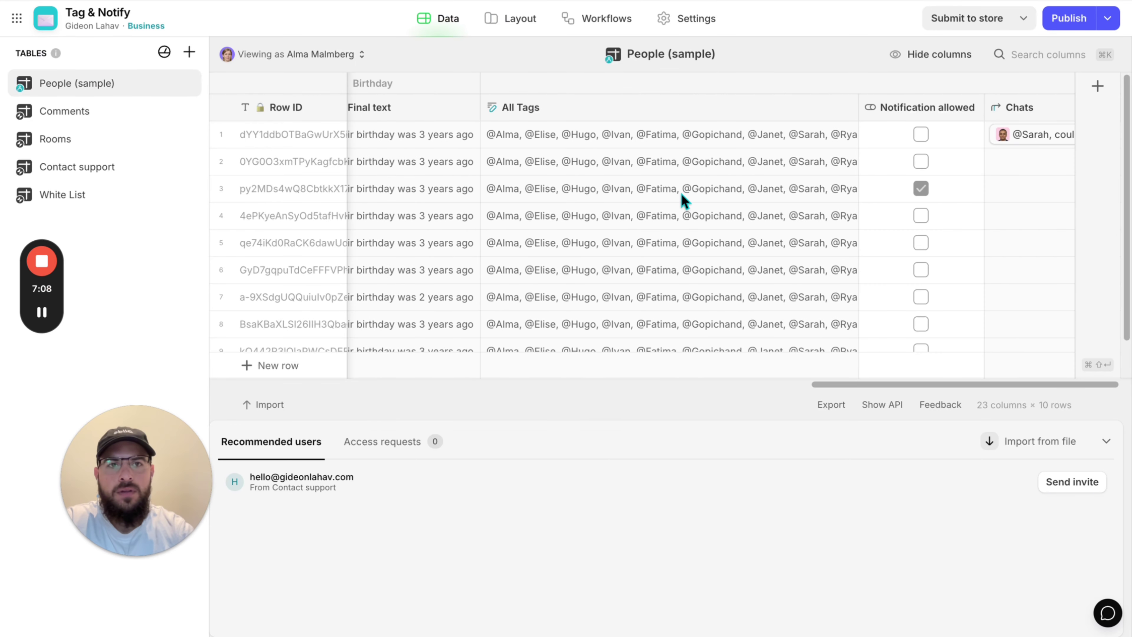
pyautogui.hscroll(-20, 680, 191)
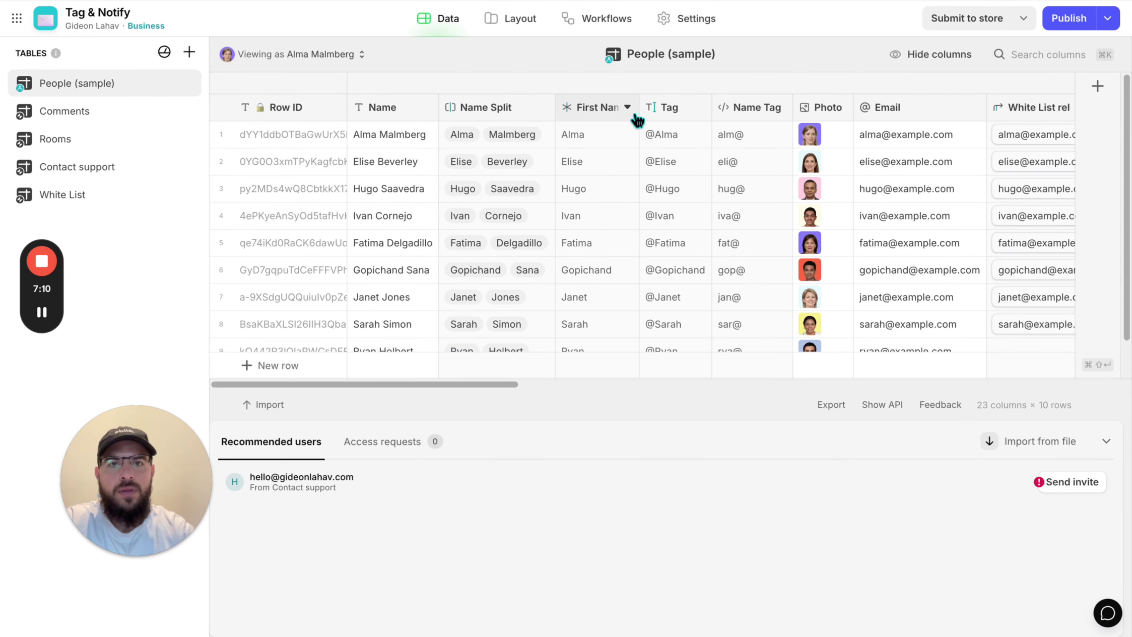
pyautogui.click(975, 108)
pyautogui.click(890, 180)
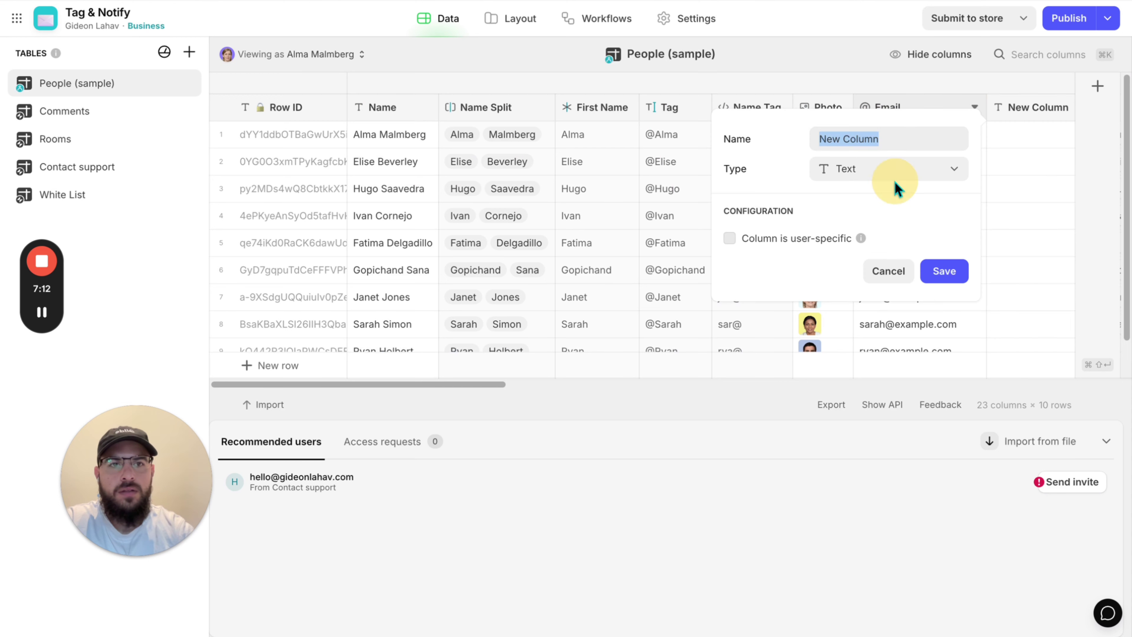
pyautogui.write('Admin')
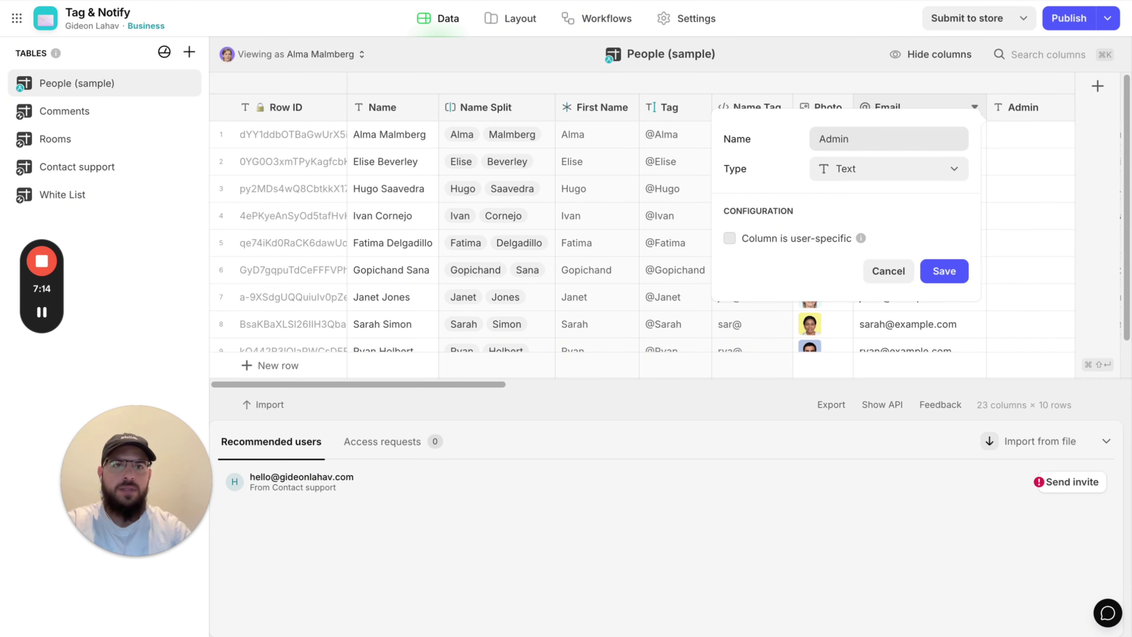
pyautogui.click(860, 183)
pyautogui.click(861, 368)
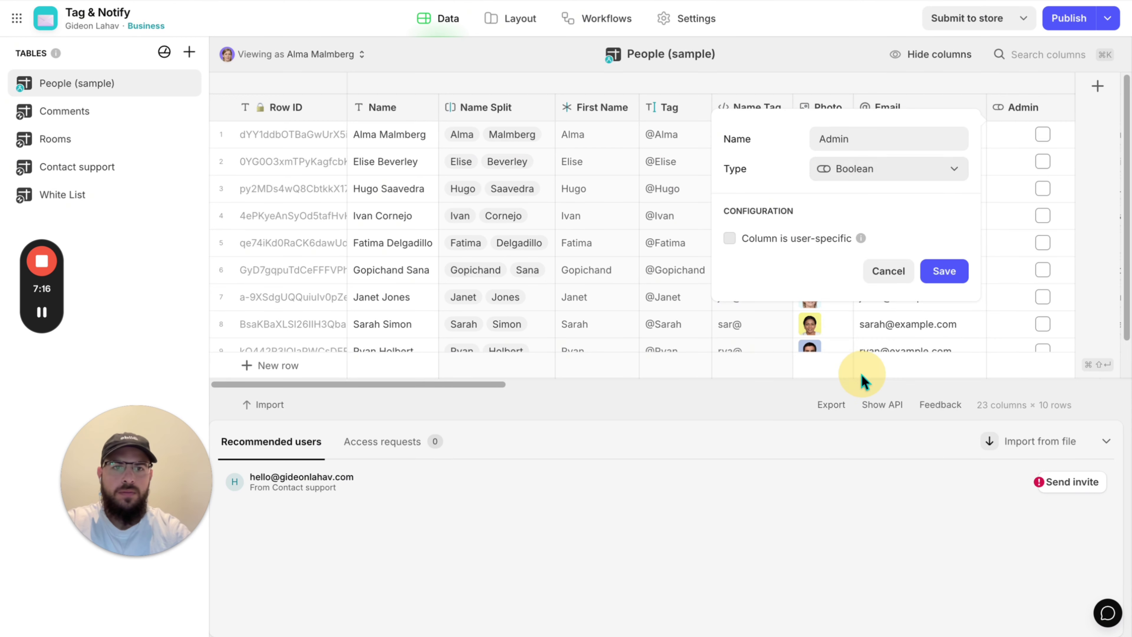
pyautogui.click(942, 268)
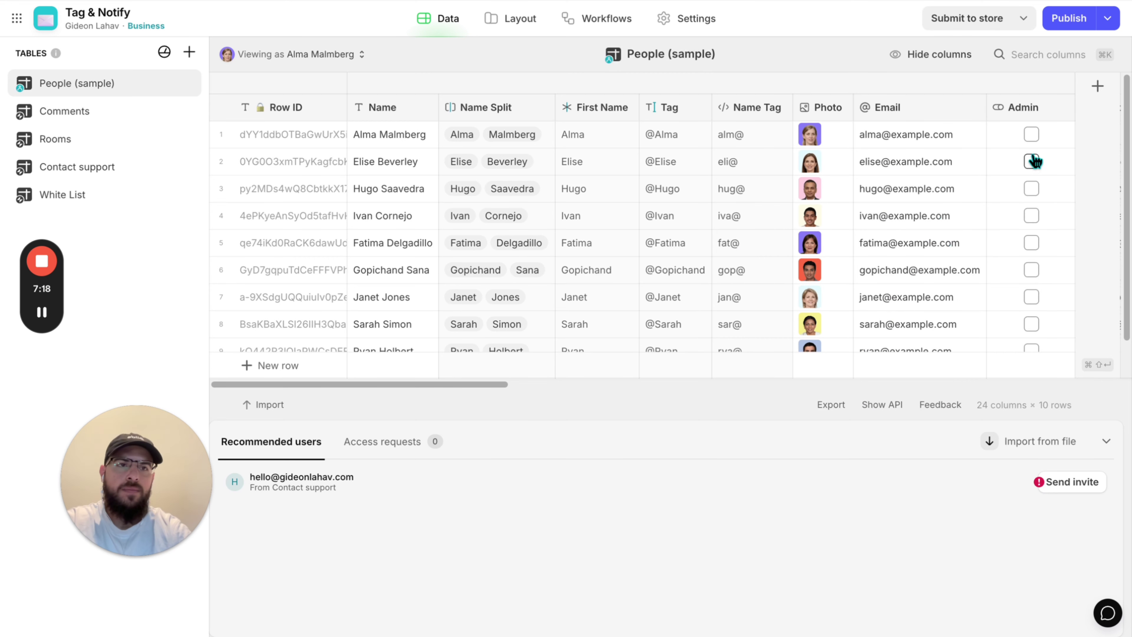
pyautogui.click(1032, 134)
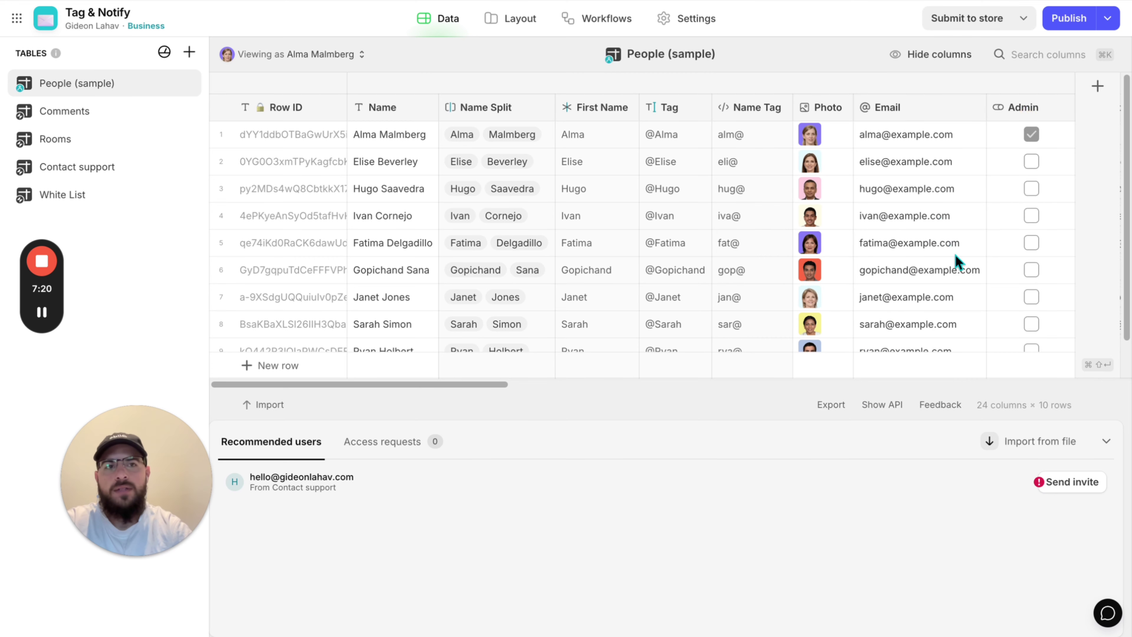
# - Insert a container on the Directory details screen and move the Blocked and Has acesses hints into it
pyautogui.click(520, 27)
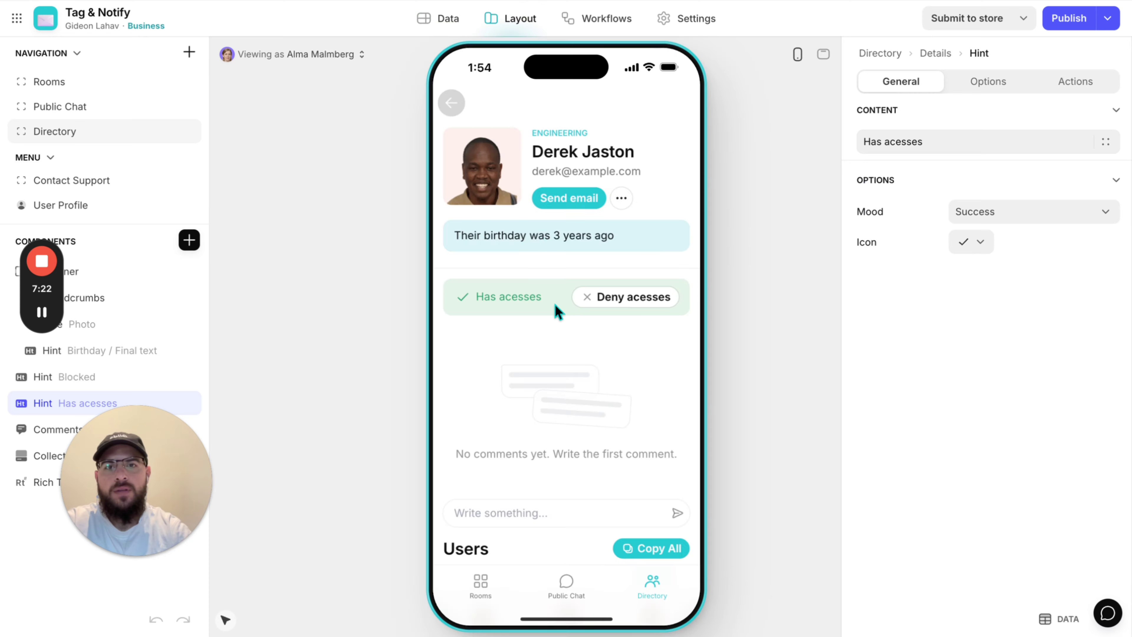
pyautogui.click(189, 240)
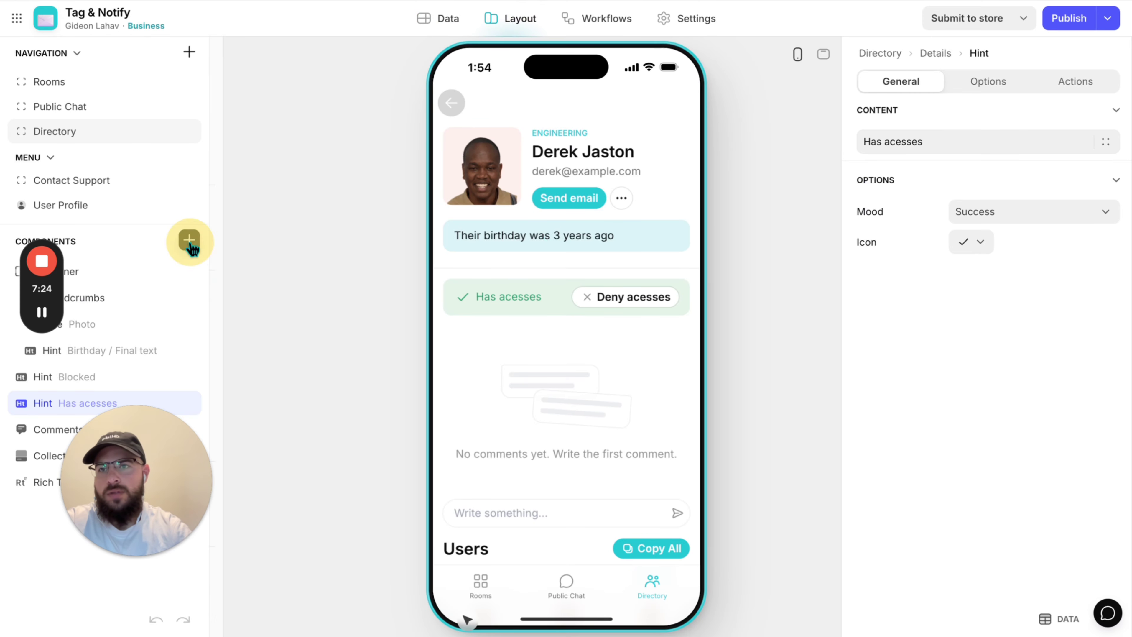
pyautogui.moveTo(250, 515); pyautogui.dragTo(89, 384)
pyautogui.moveTo(30, 430)
pyautogui.mouseDown()
pyautogui.moveTo(38, 404)
pyautogui.moveTo(31, 423)
pyautogui.moveTo(40, 426)
pyautogui.mouseUp()
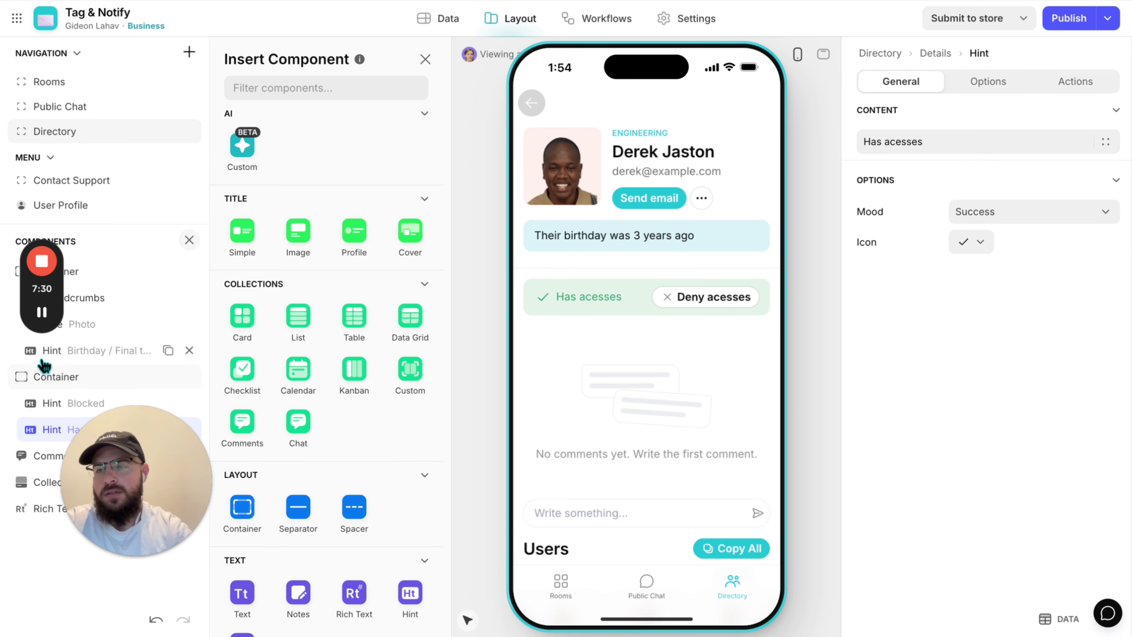
# - Show the new container only when the User Profile's Admin value is checked
pyautogui.click(43, 378)
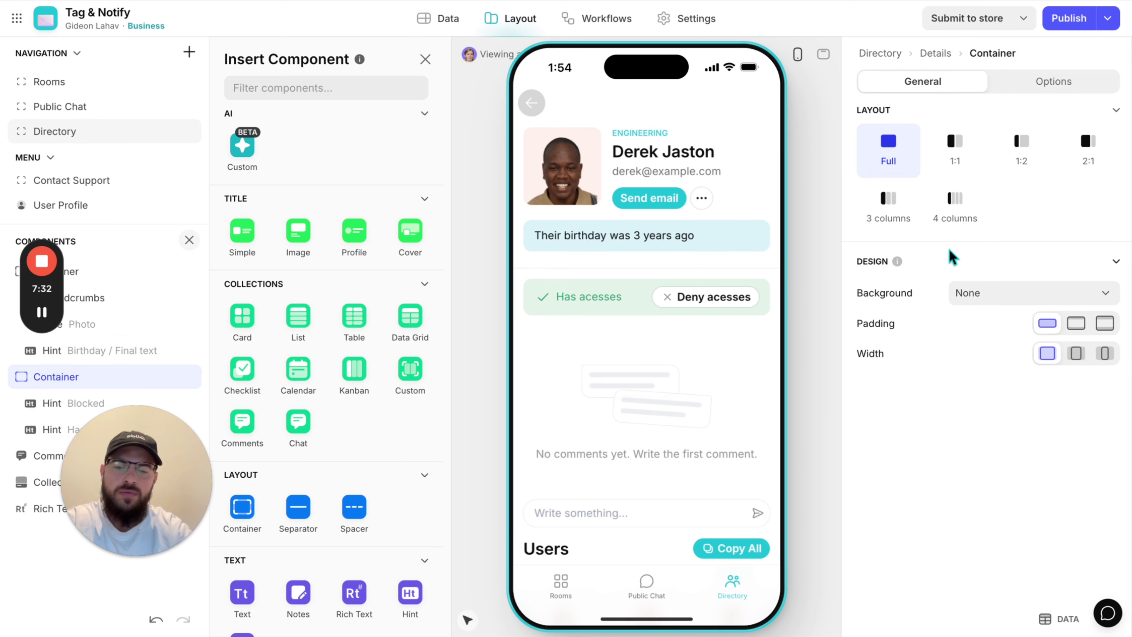
pyautogui.click(1032, 83)
pyautogui.click(912, 147)
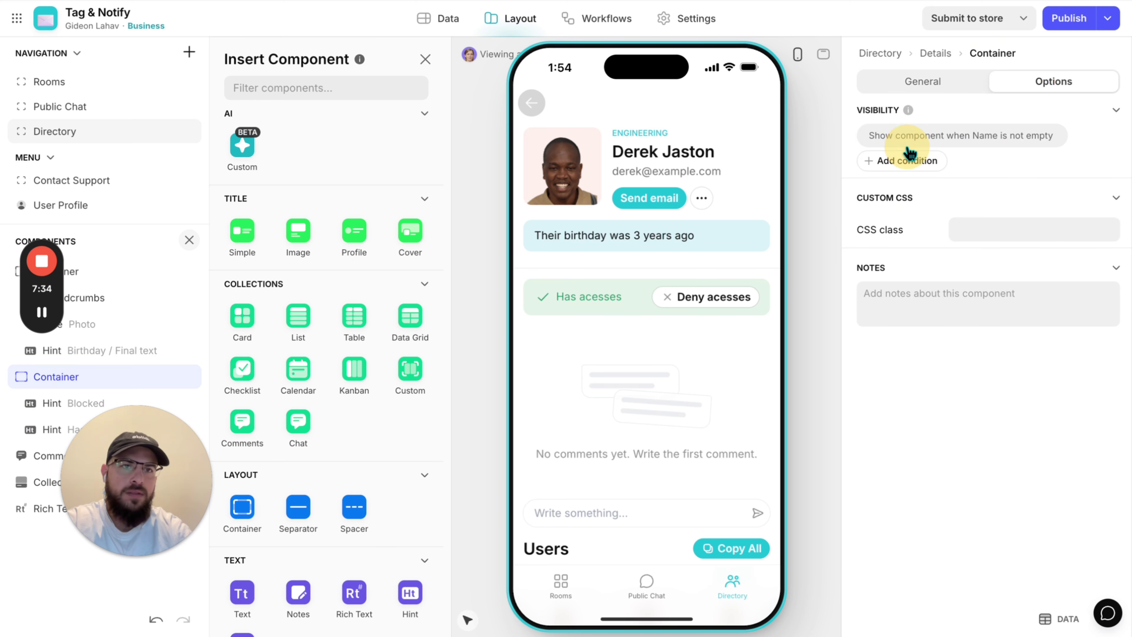
pyautogui.click(905, 184)
pyautogui.write('ad')
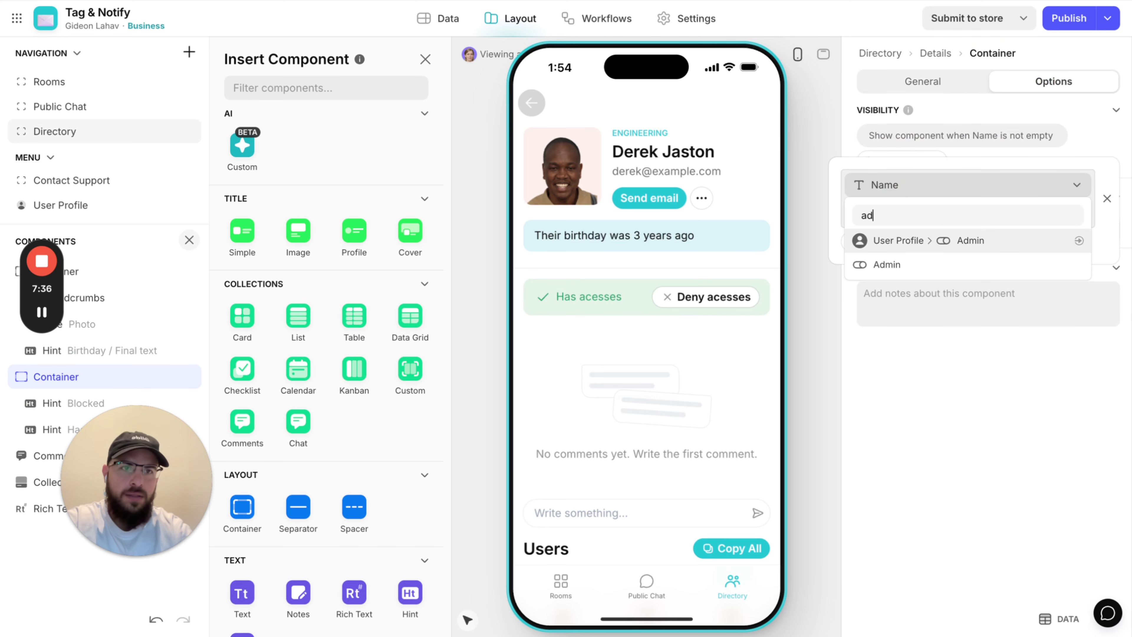
pyautogui.click(892, 240)
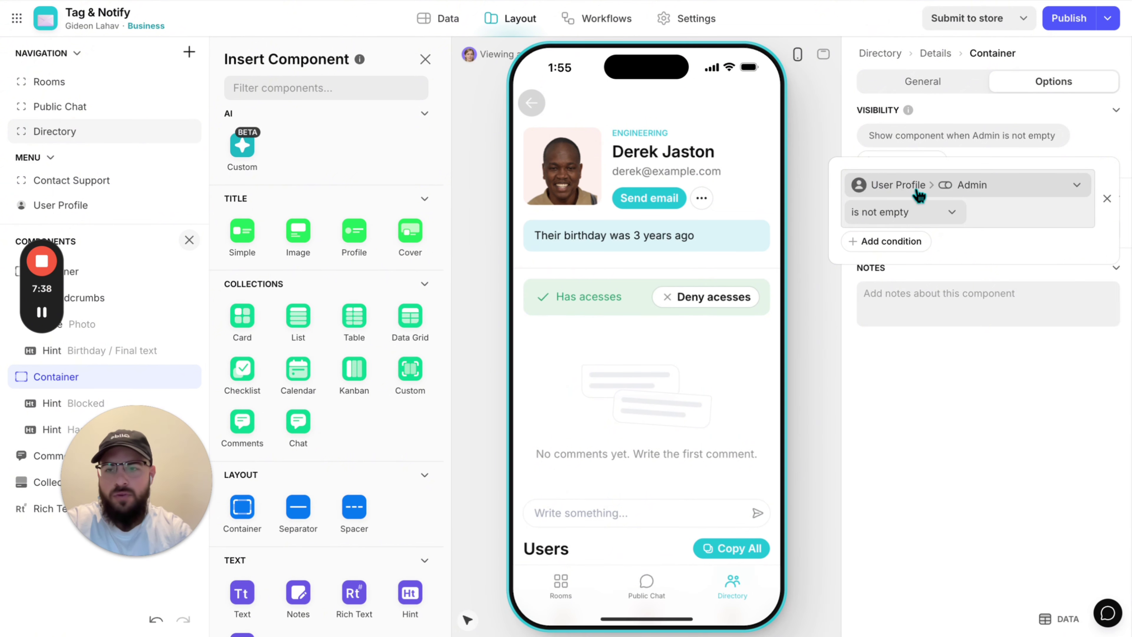
pyautogui.click(937, 212)
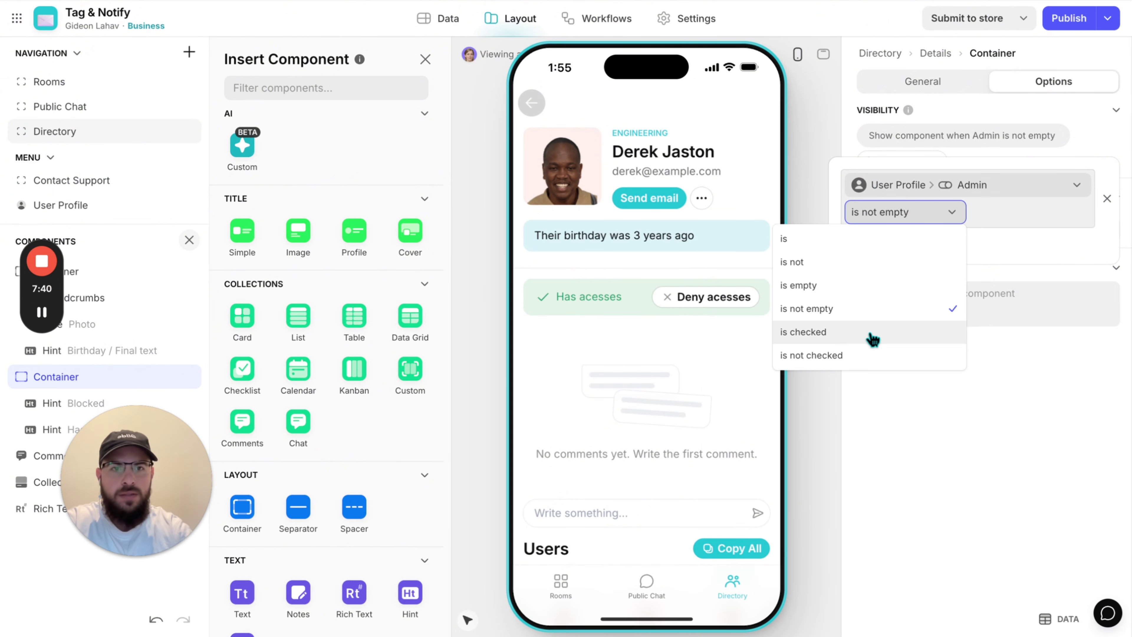
pyautogui.click(872, 337)
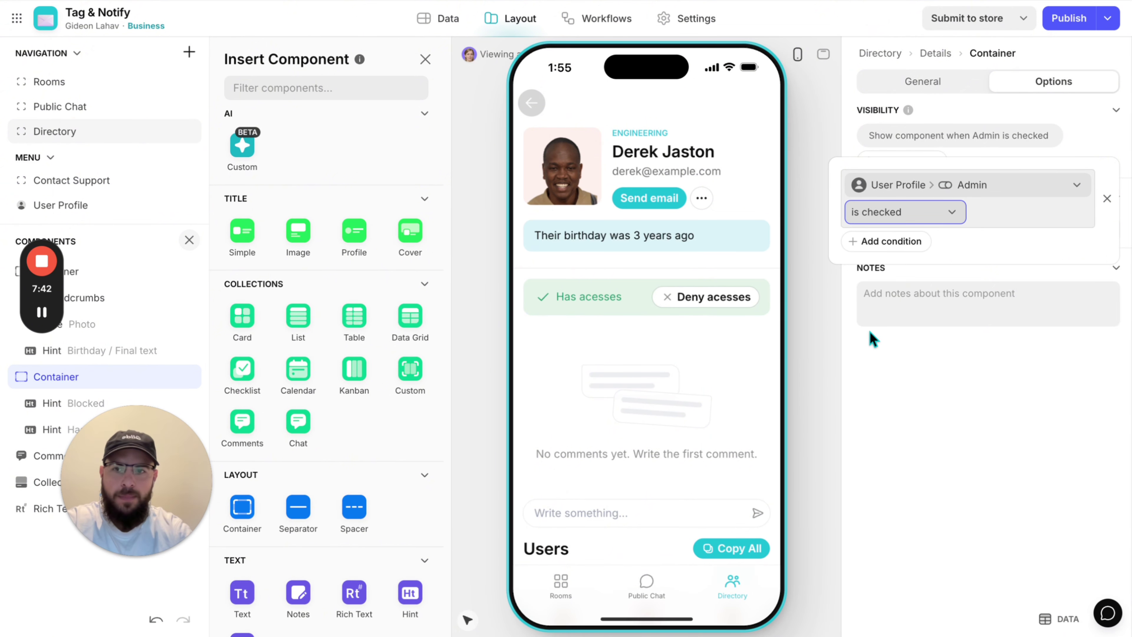
# - Add a second visibility condition to the container requiring that Email isn't signed-in user, combined with And, and close the component list
pyautogui.click(896, 243)
pyautogui.click(939, 313)
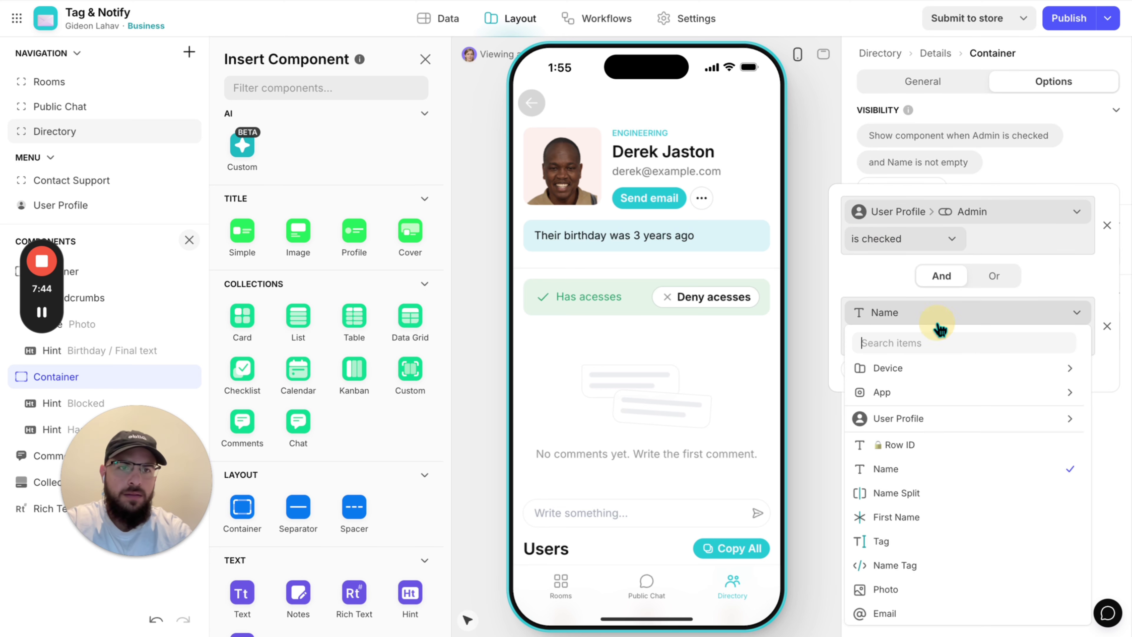
pyautogui.scroll(-1, 900, 586)
pyautogui.click(891, 578)
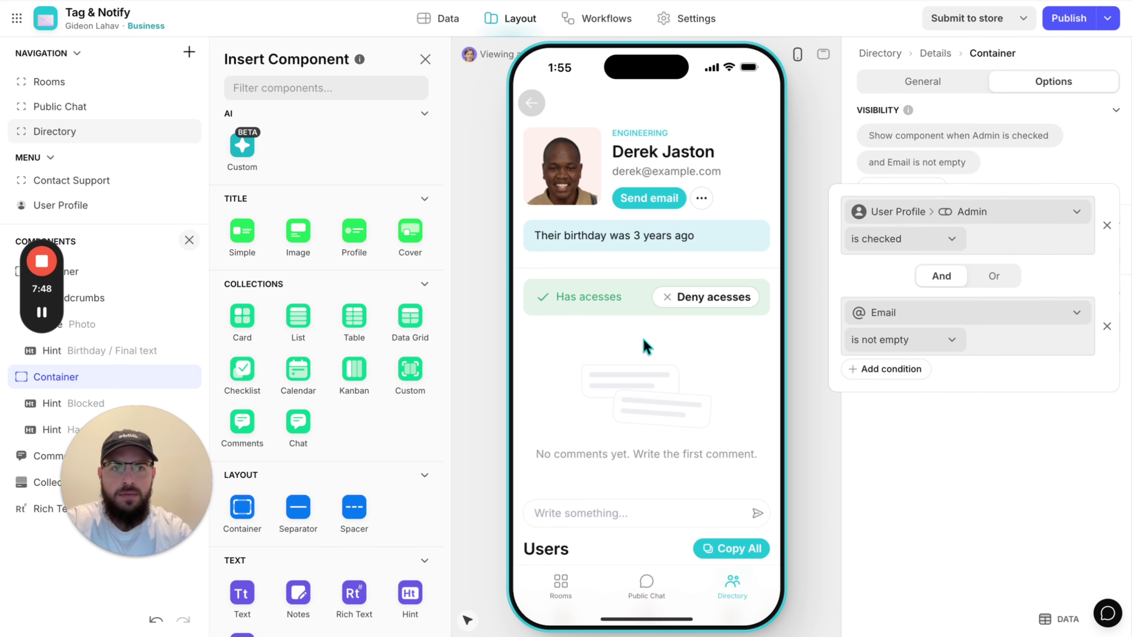
pyautogui.click(874, 340)
pyautogui.click(864, 578)
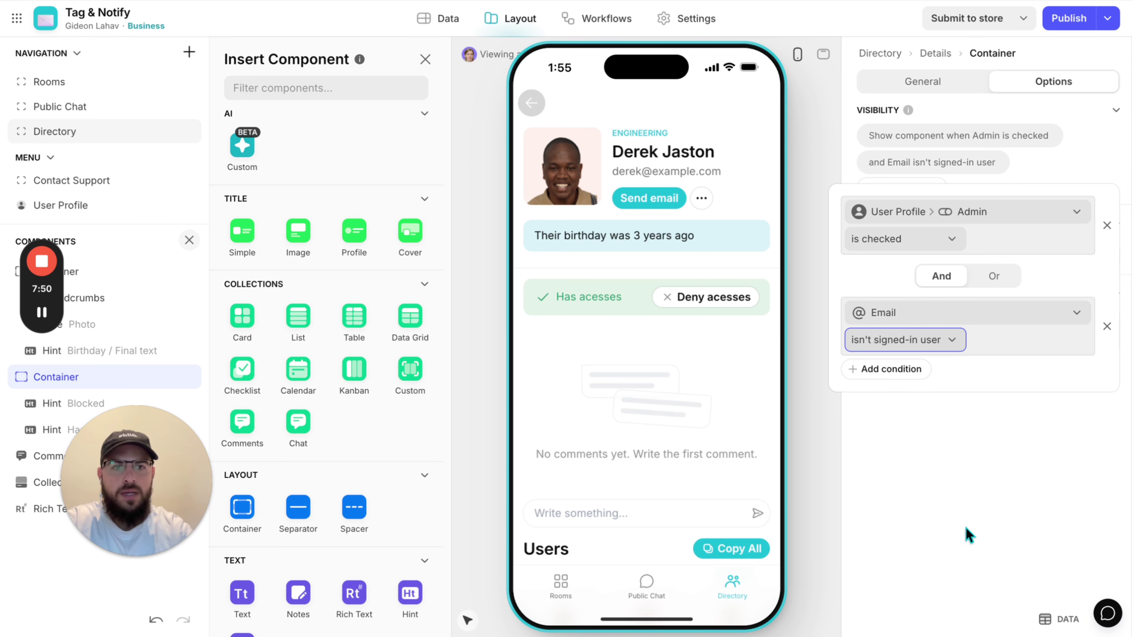
pyautogui.click(940, 498)
pyautogui.click(425, 59)
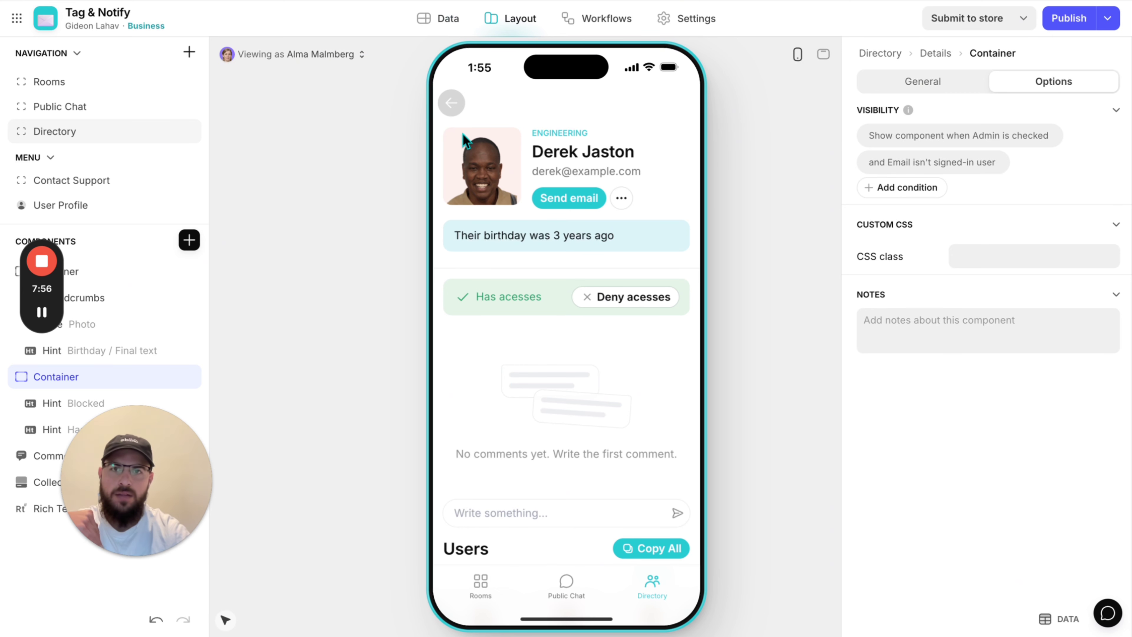
# - Clear the Company directory search and compare the access hints on the admin's own details screen and on the second user's
pyautogui.click(451, 104)
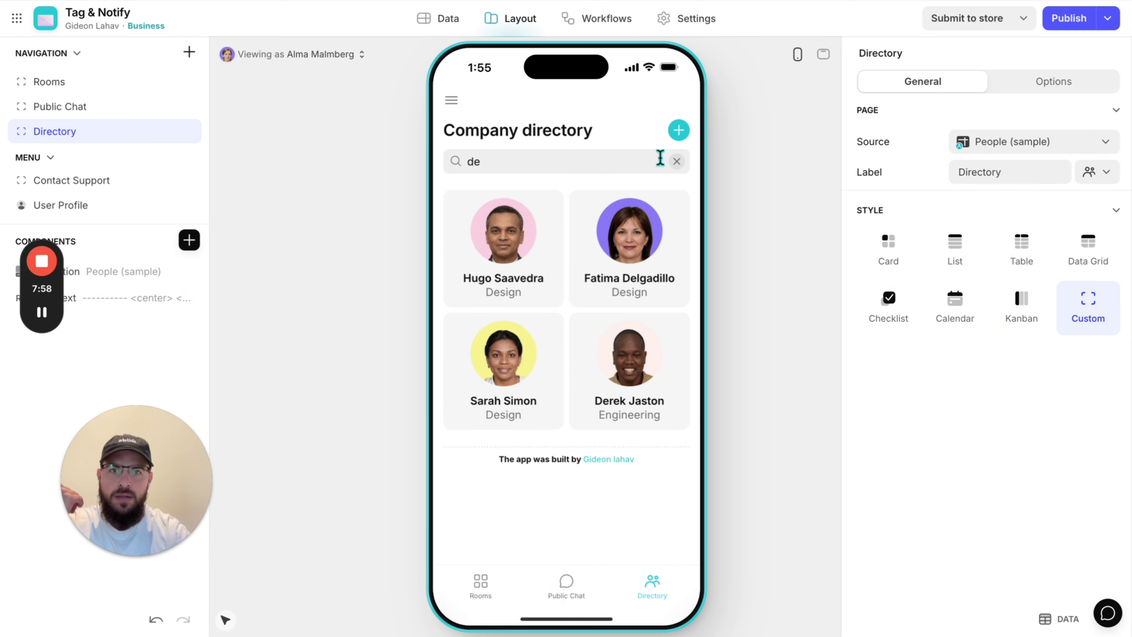
pyautogui.click(676, 161)
pyautogui.click(482, 274)
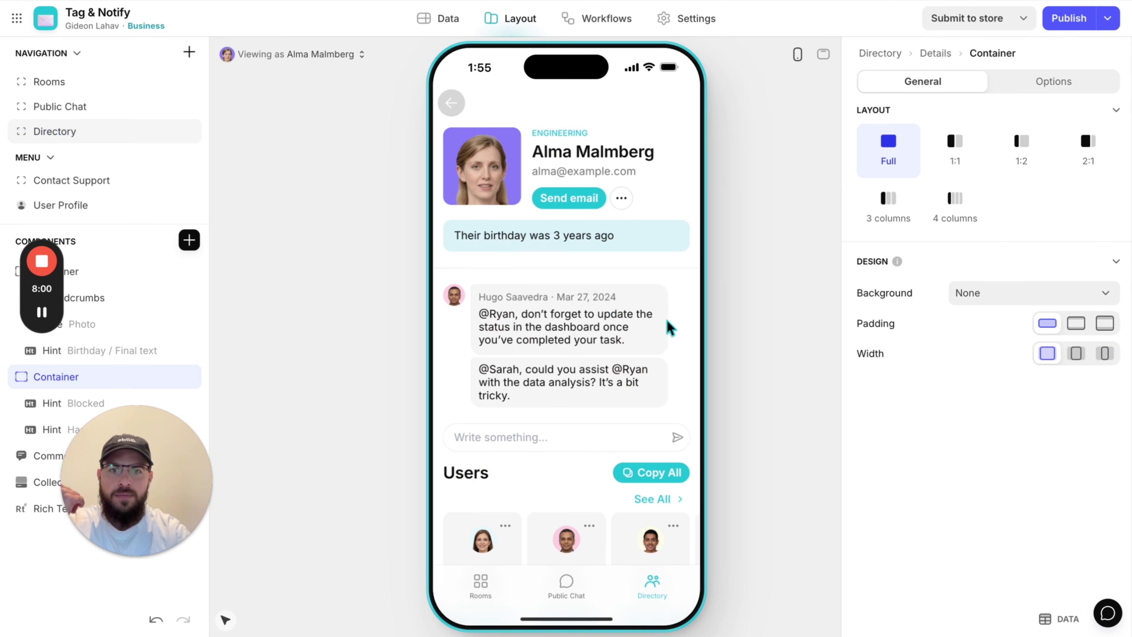
pyautogui.scroll(-5, 579, 284)
pyautogui.scroll(3, 583, 303)
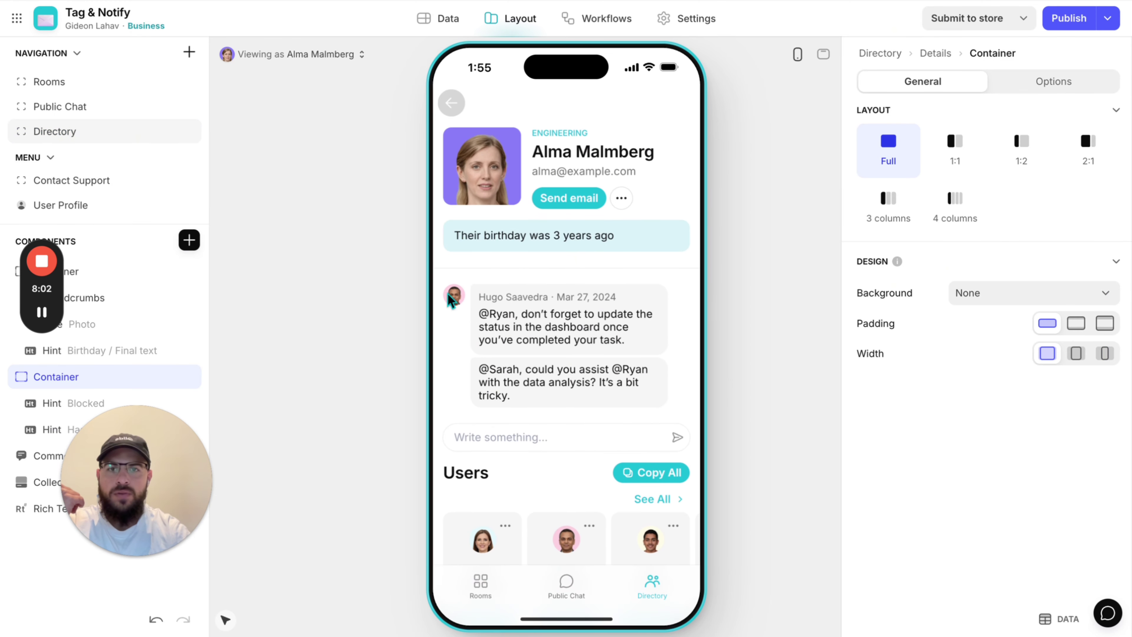
pyautogui.click(459, 107)
pyautogui.click(589, 243)
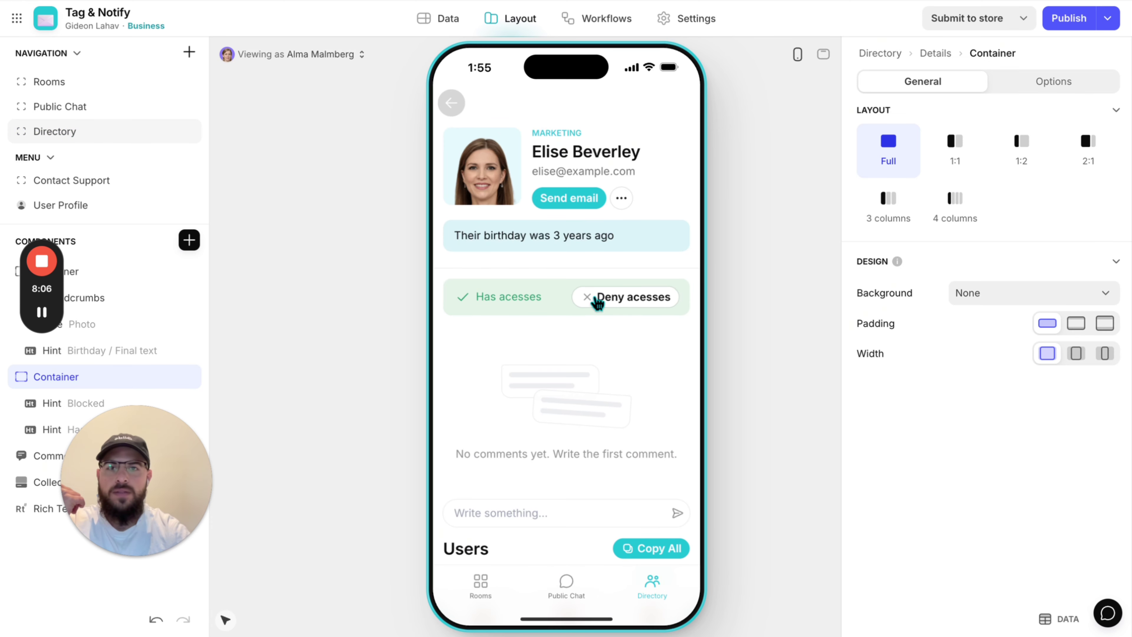
# - Preview the app as the second, non-admin user and check several directory members' details screens for access hints
pyautogui.click(315, 42)
pyautogui.click(320, 54)
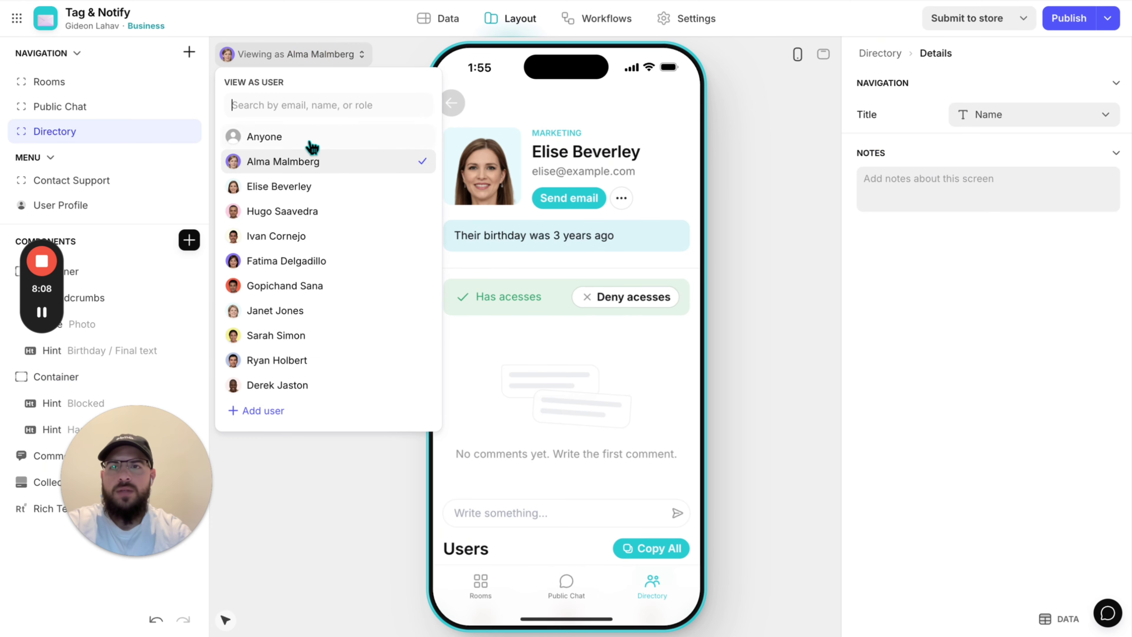
pyautogui.click(308, 184)
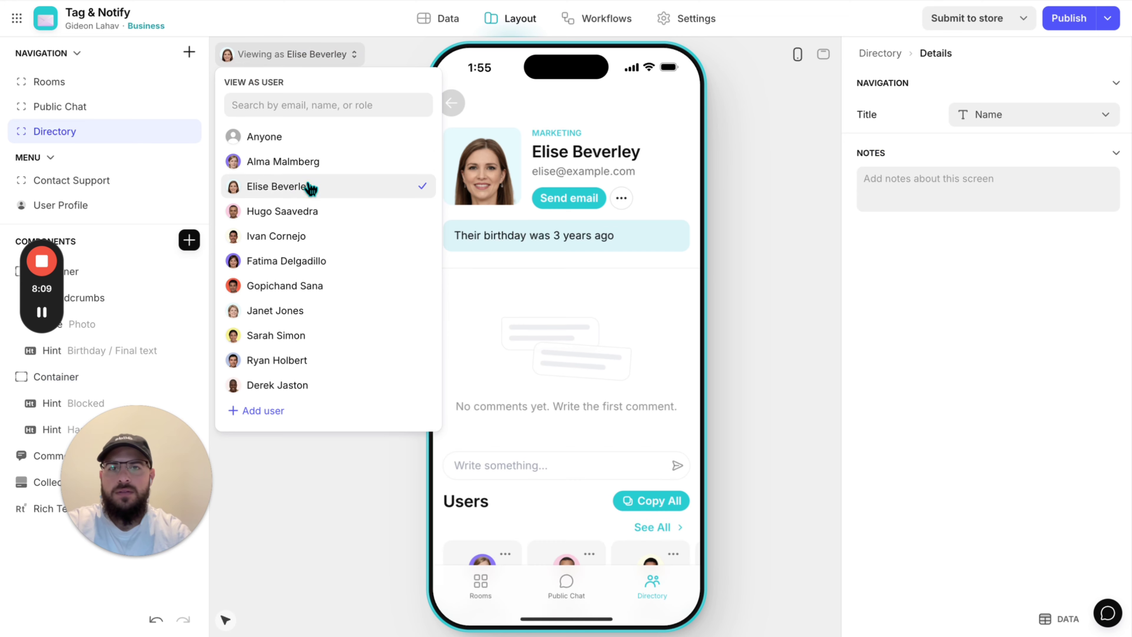
pyautogui.click(528, 258)
pyautogui.click(454, 104)
pyautogui.click(506, 359)
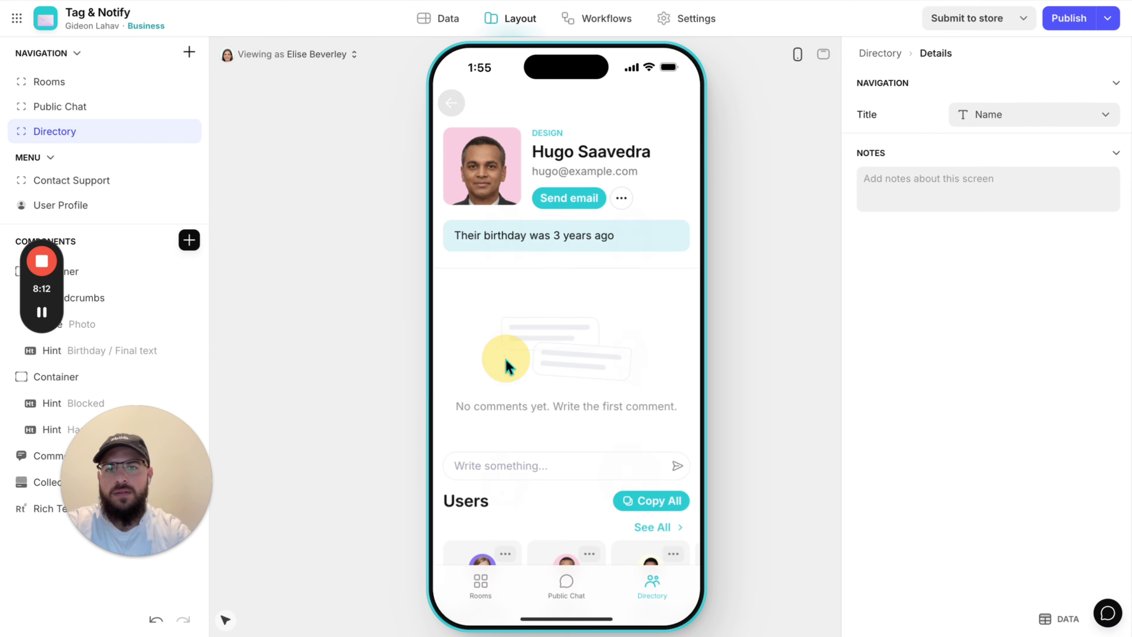
pyautogui.click(455, 103)
pyautogui.click(630, 391)
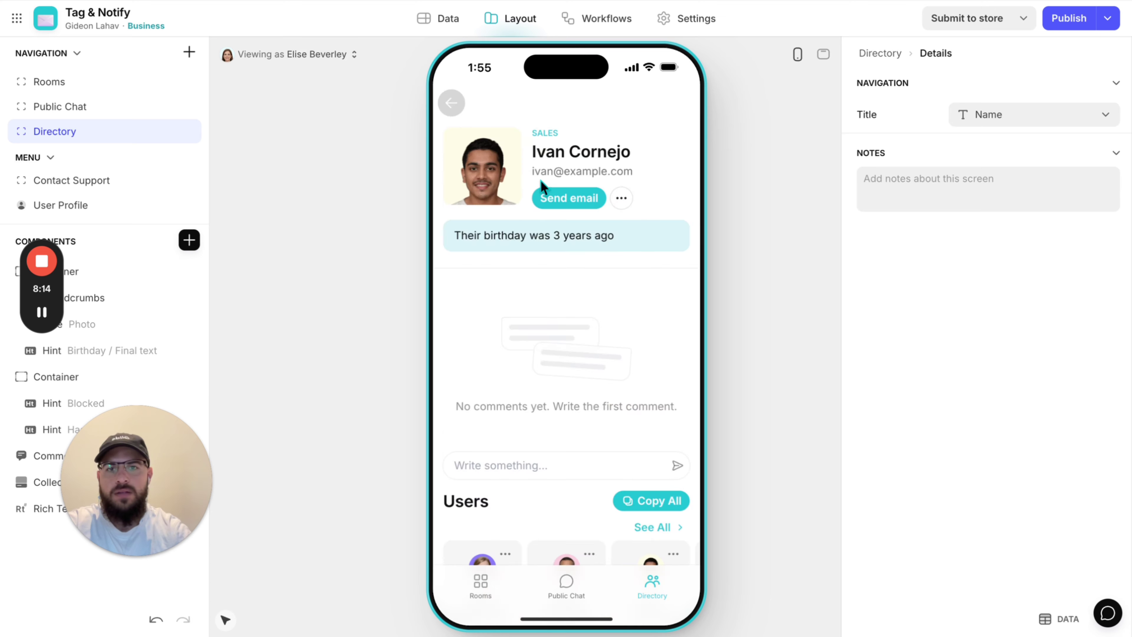
pyautogui.click(453, 104)
pyautogui.click(537, 264)
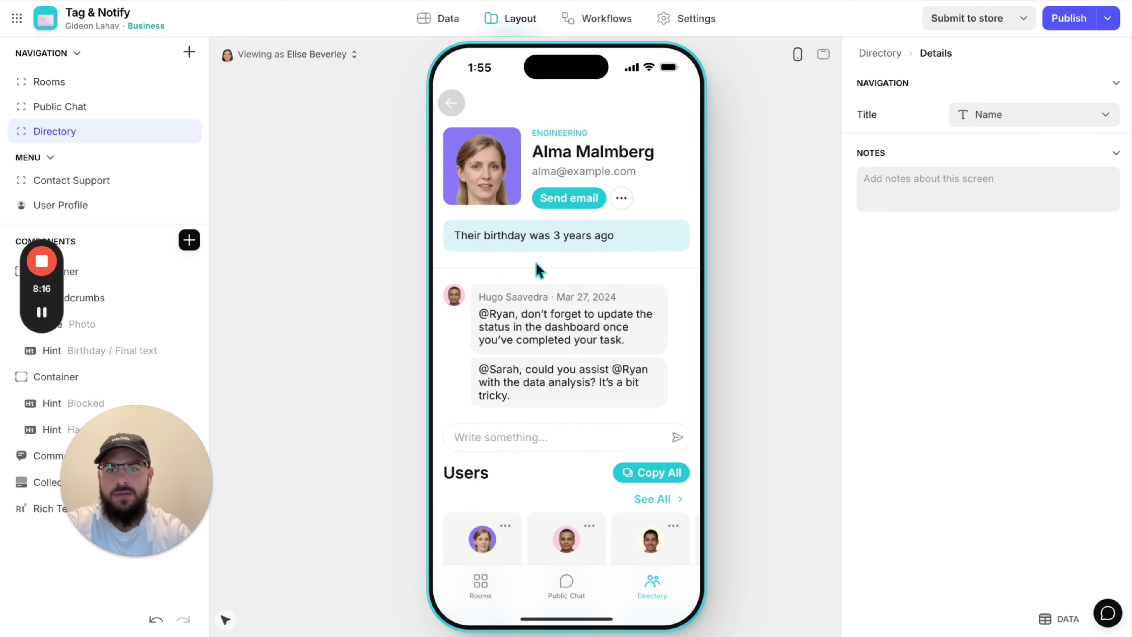
pyautogui.click(452, 104)
# - Preview the app as the admin user again and check the access hint on the Sales member's details screen
pyautogui.click(329, 54)
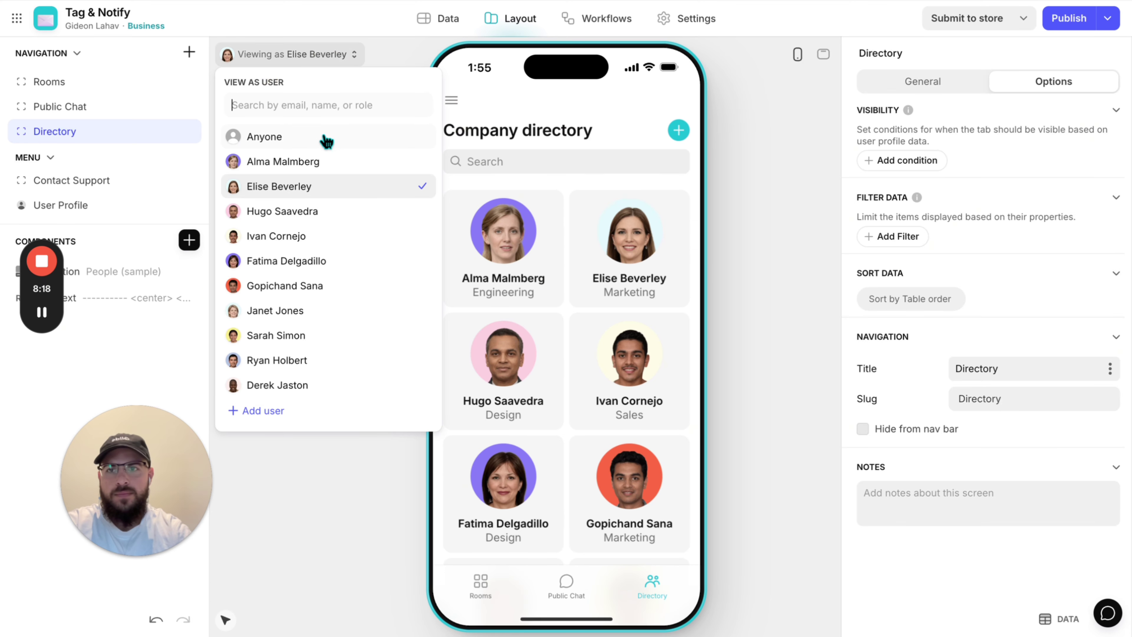
pyautogui.click(323, 161)
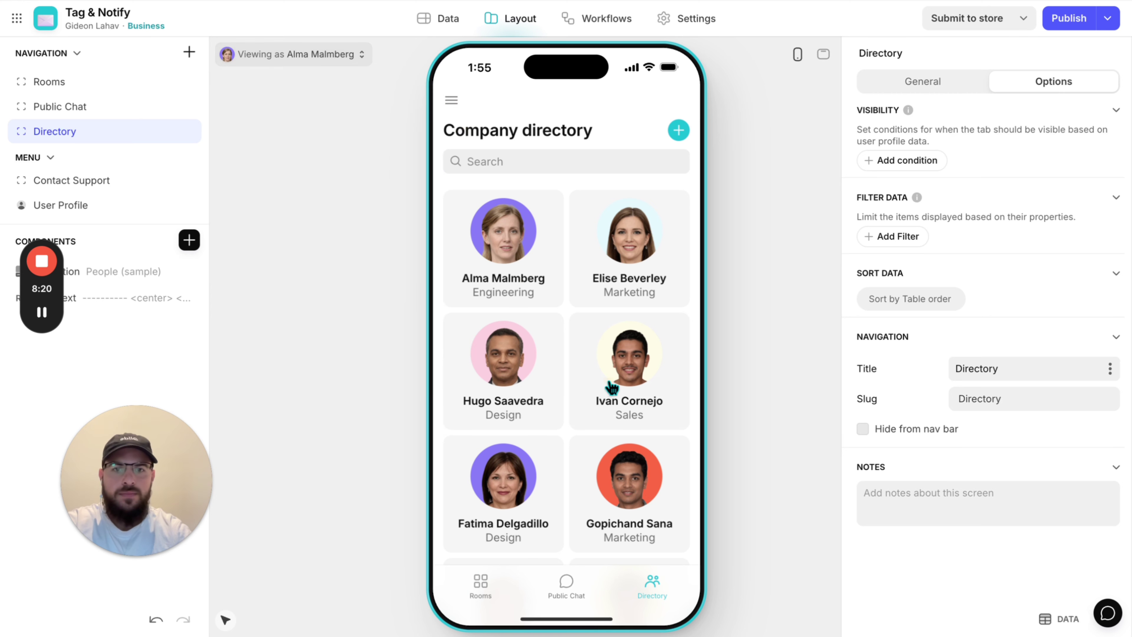
pyautogui.click(612, 387)
pyautogui.click(600, 304)
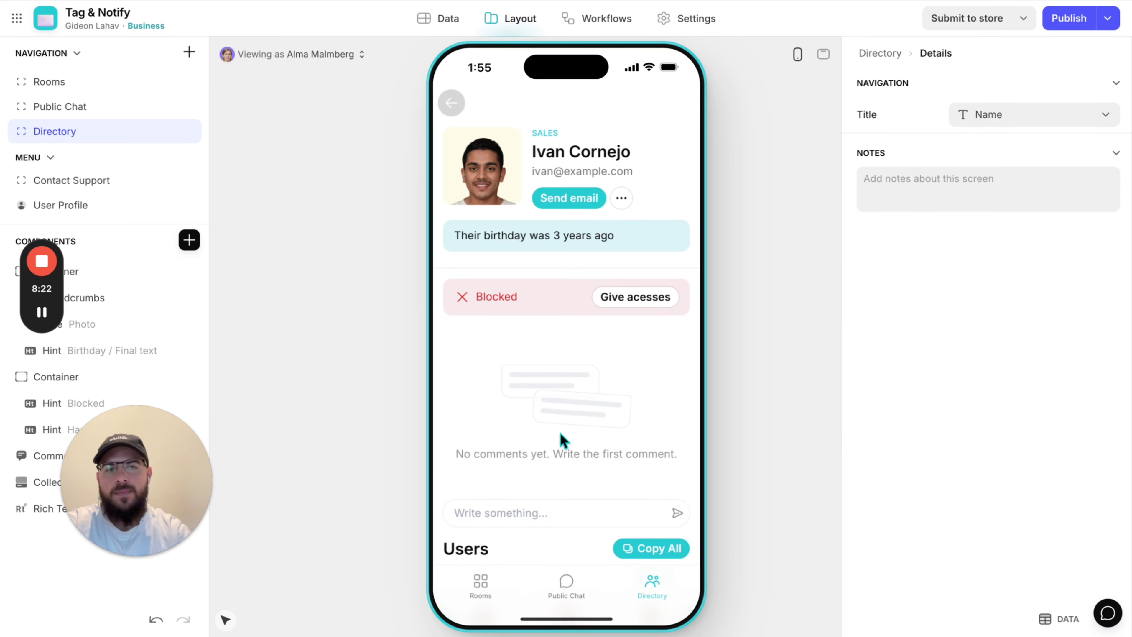
pyautogui.click(452, 103)
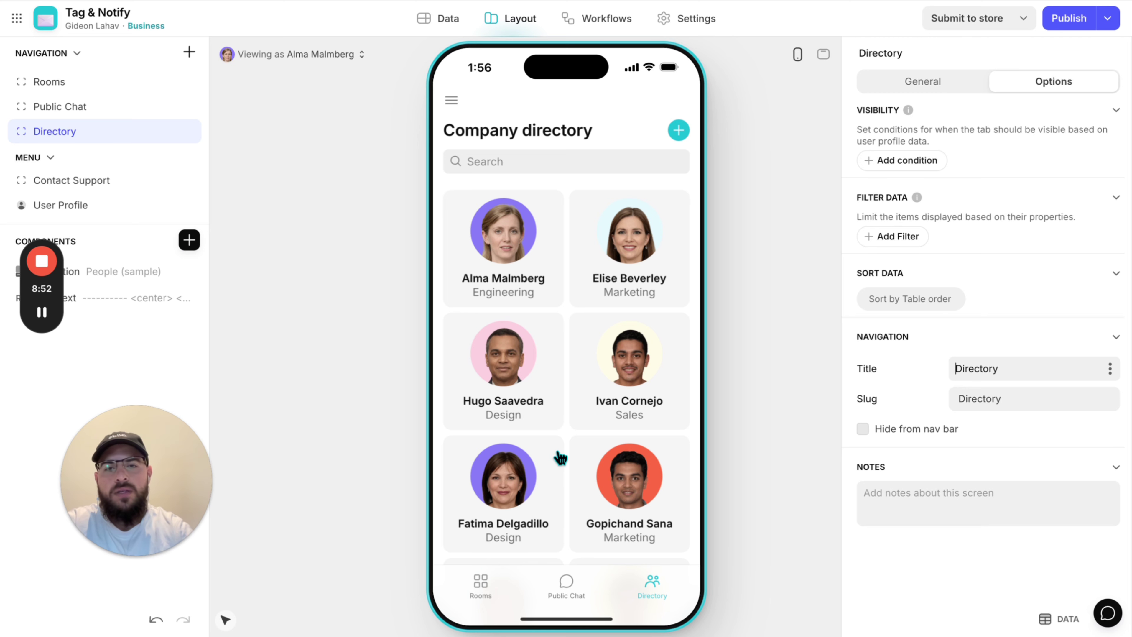
# - Review the emails and user relations in the White List table, and return to the Directory layout
pyautogui.click(448, 30)
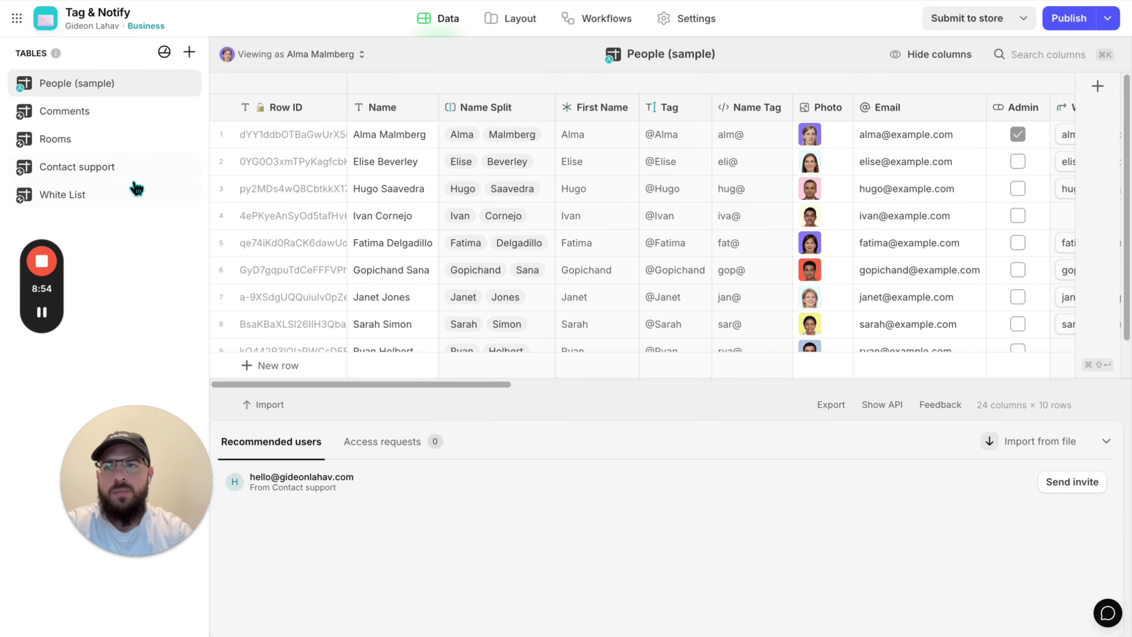
pyautogui.click(74, 195)
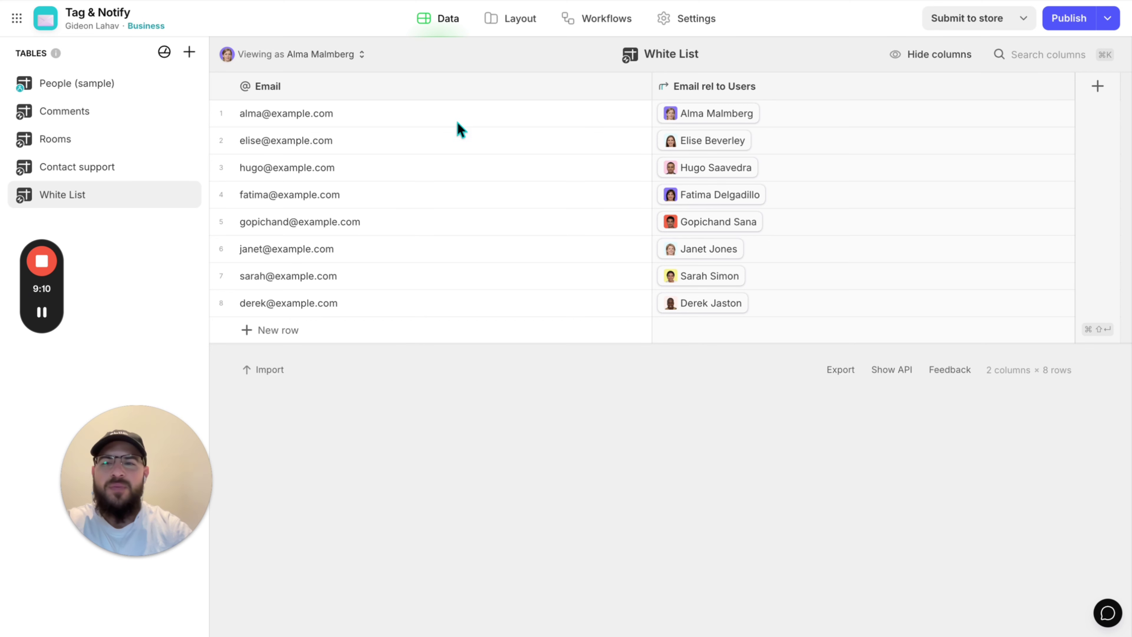
pyautogui.click(517, 18)
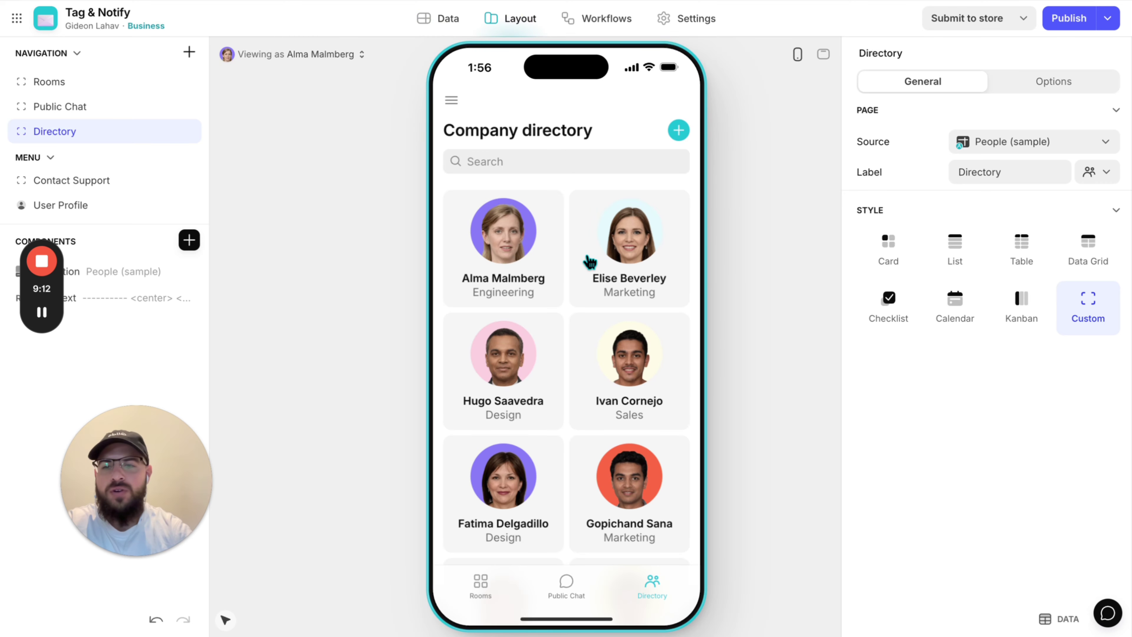